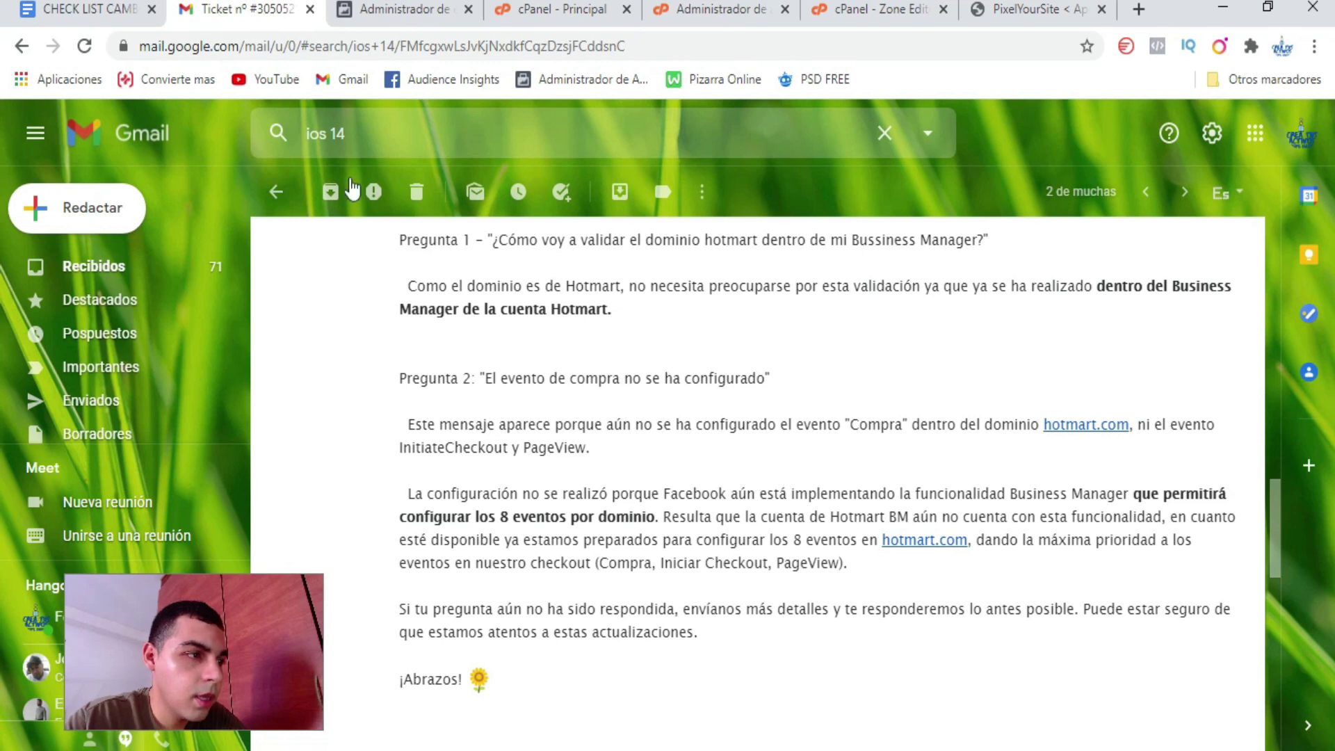
- Switch to Facebook Events Manager and review the general information of Píxel youtube
{"action": "left_click", "coordinate": [385, 14]}
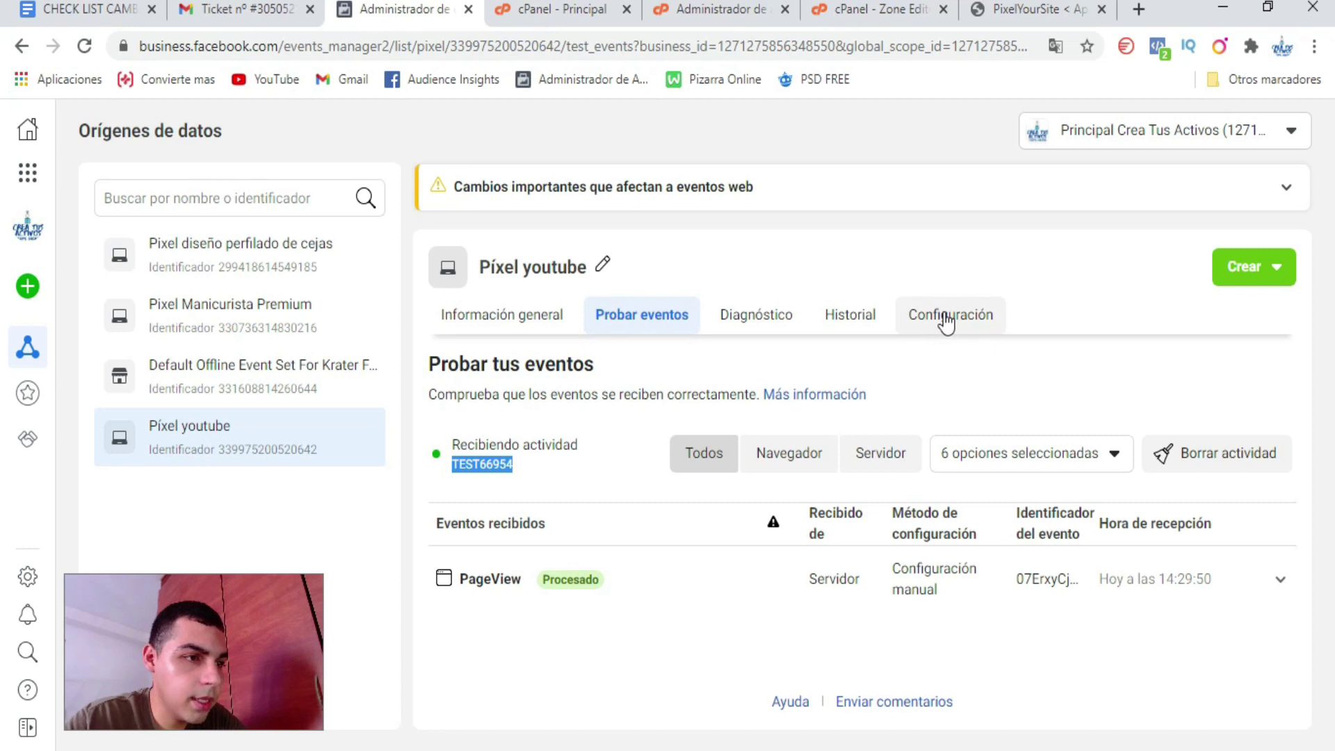
{"action": "left_click", "coordinate": [313, 439]}
{"action": "left_click", "coordinate": [513, 317]}
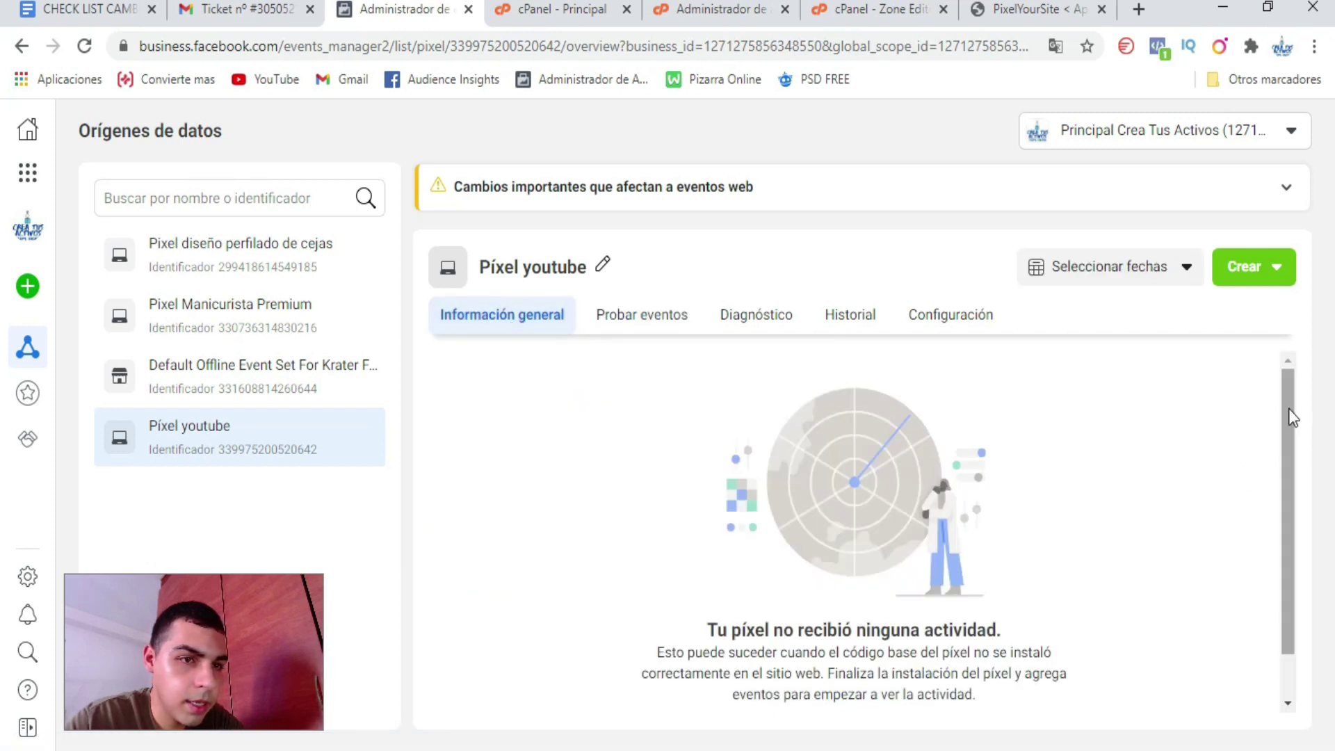
{"action": "left_click", "coordinate": [1288, 408]}
{"action": "left_click_drag", "start_coordinate": [1288, 408], "coordinate": [1290, 470]}
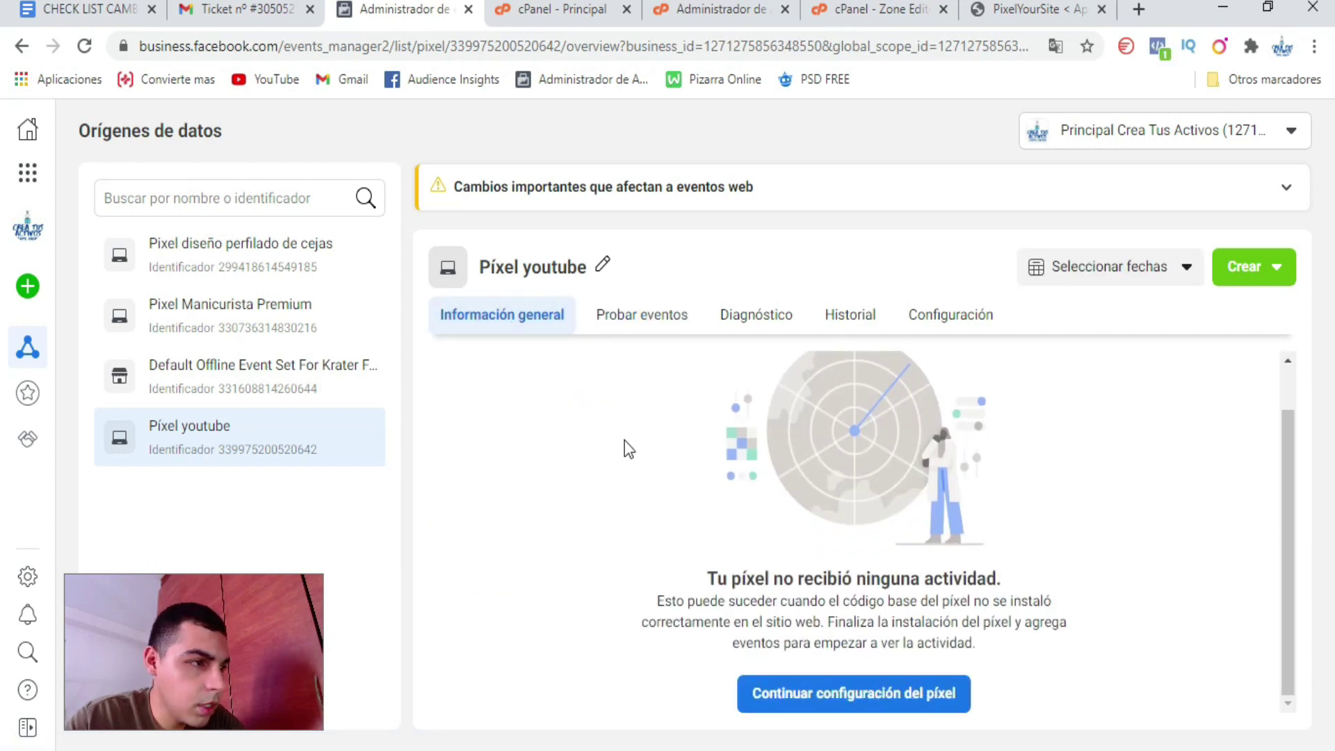
- Open the web events configuration from the aggregated event measurement section of Pixel diseño perfilado de cejas
{"action": "left_click", "coordinate": [262, 269]}
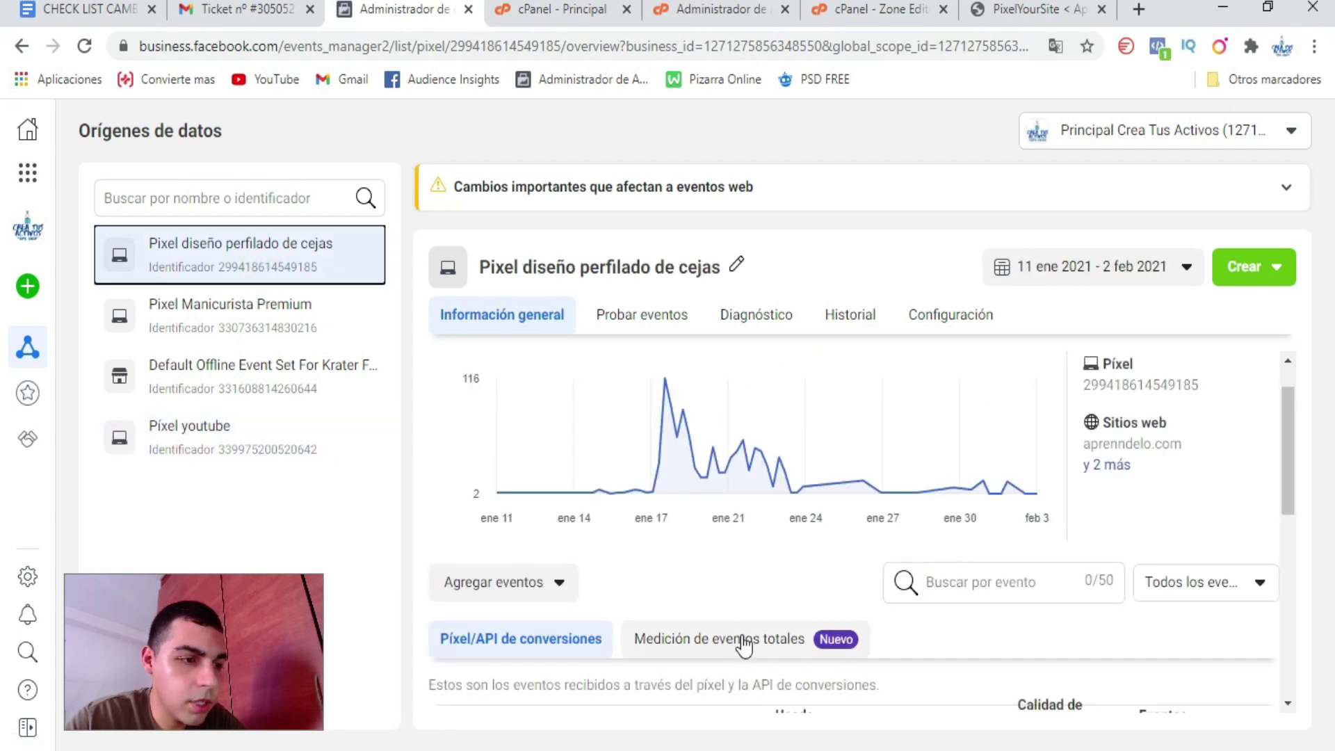
{"action": "left_click", "coordinate": [743, 638]}
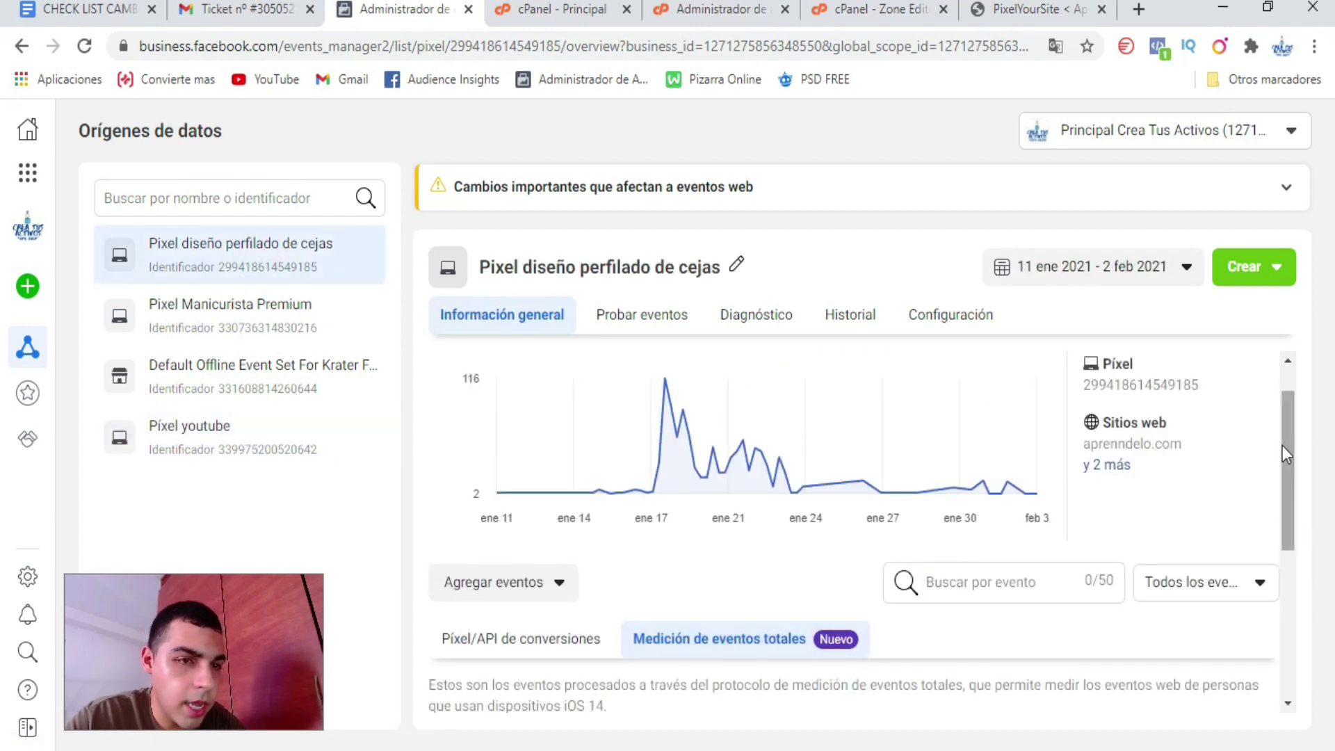
{"action": "left_click_drag", "start_coordinate": [1283, 442], "coordinate": [1284, 580]}
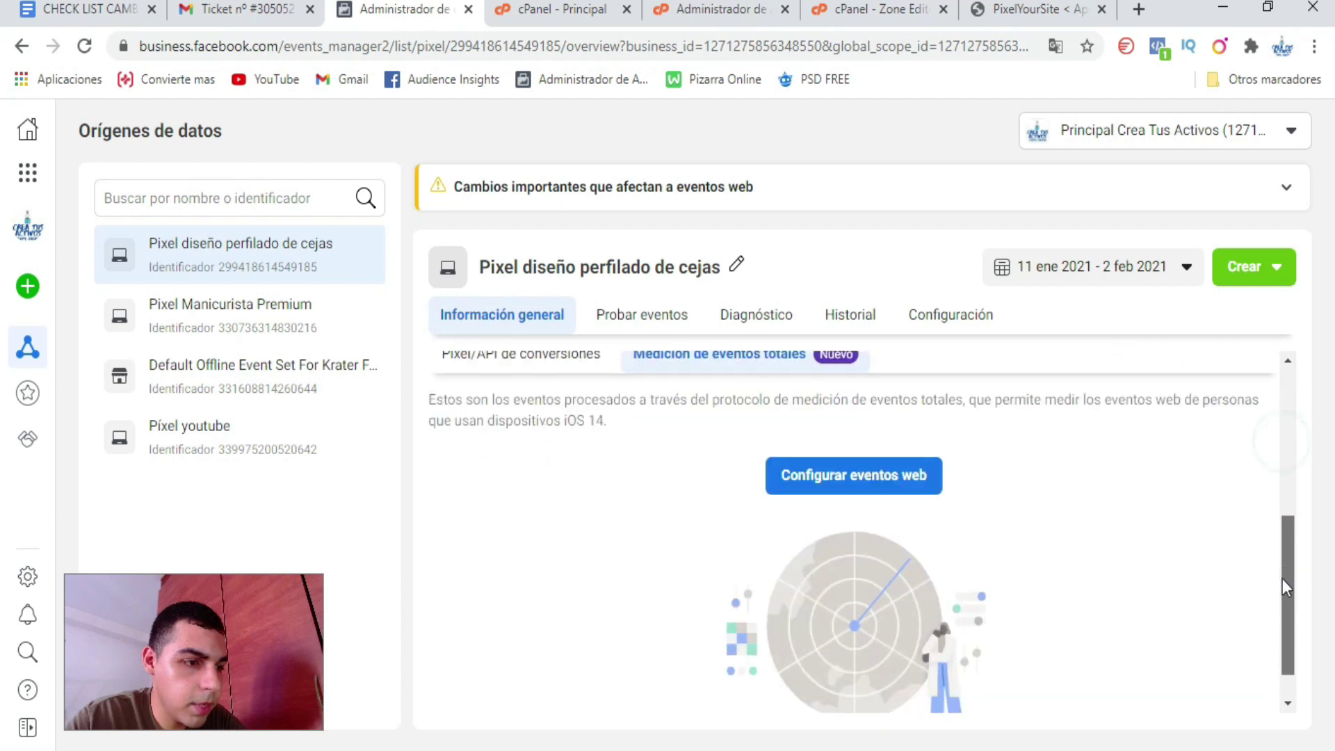
{"action": "left_click", "coordinate": [870, 457]}
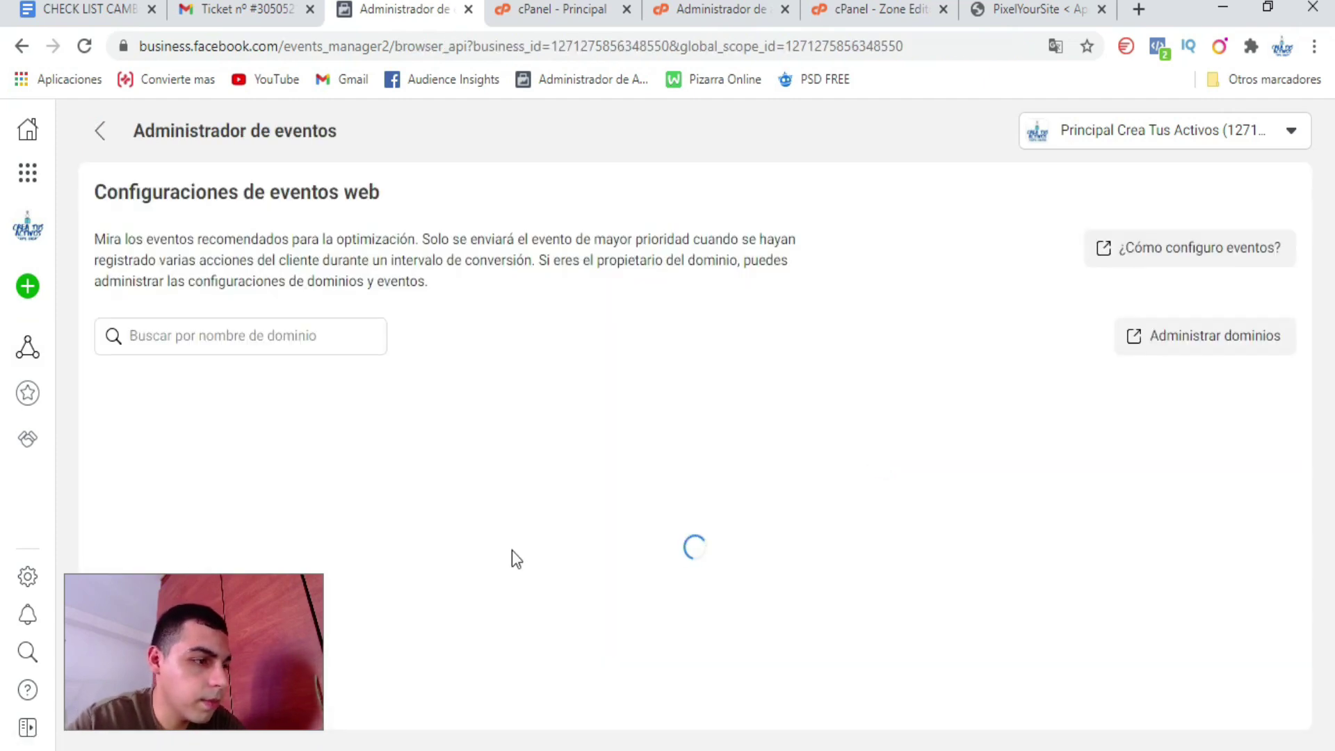
{"action": "left_click_drag", "start_coordinate": [246, 617], "coordinate": [1237, 623]}
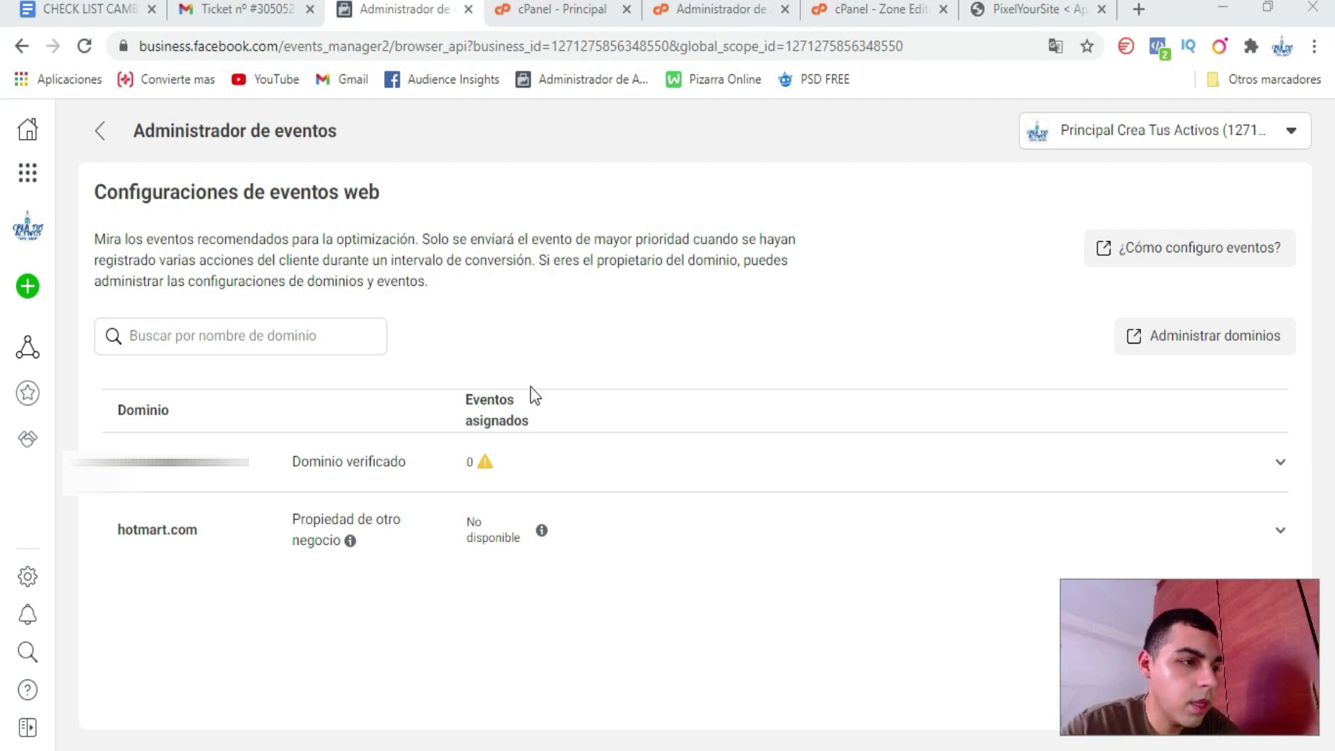
- Return to the Events Manager data sources, collapse the web events notice and review Píxel youtube's activity overview
{"action": "left_click", "coordinate": [27, 172]}
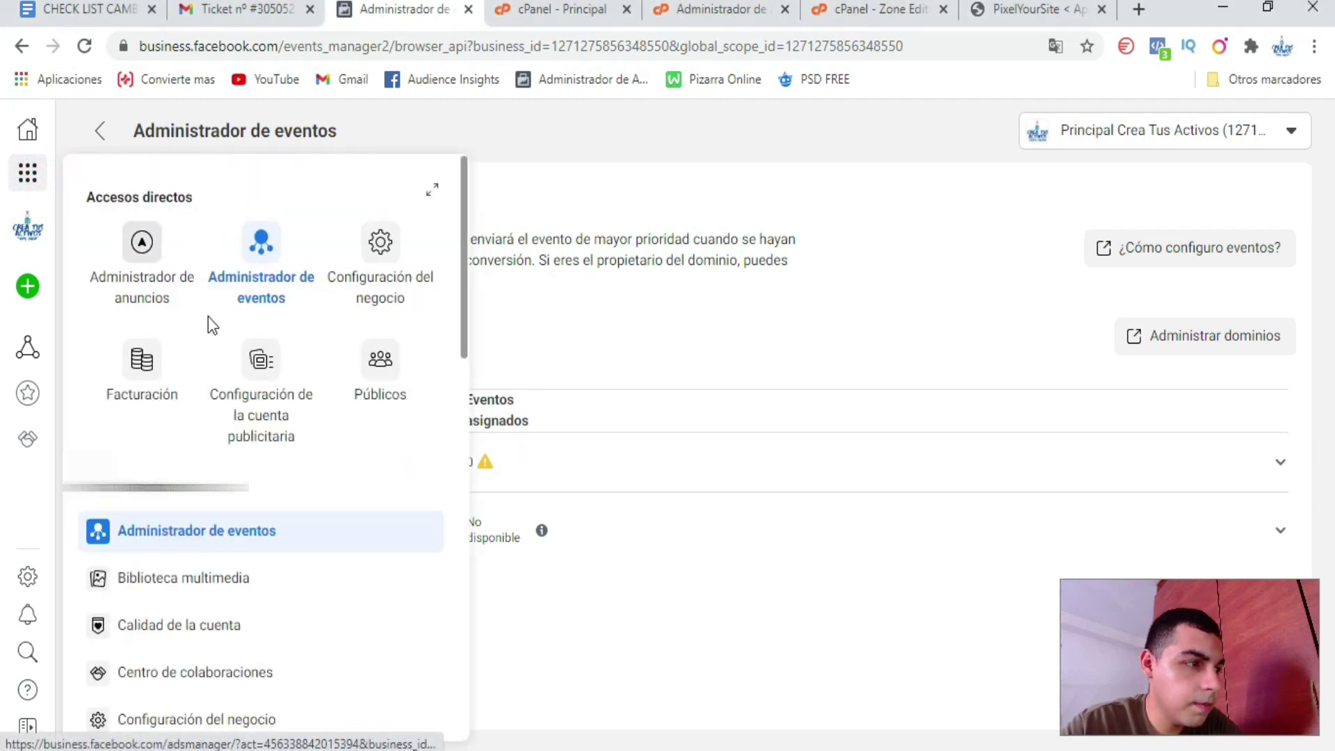
{"action": "left_click", "coordinate": [267, 259]}
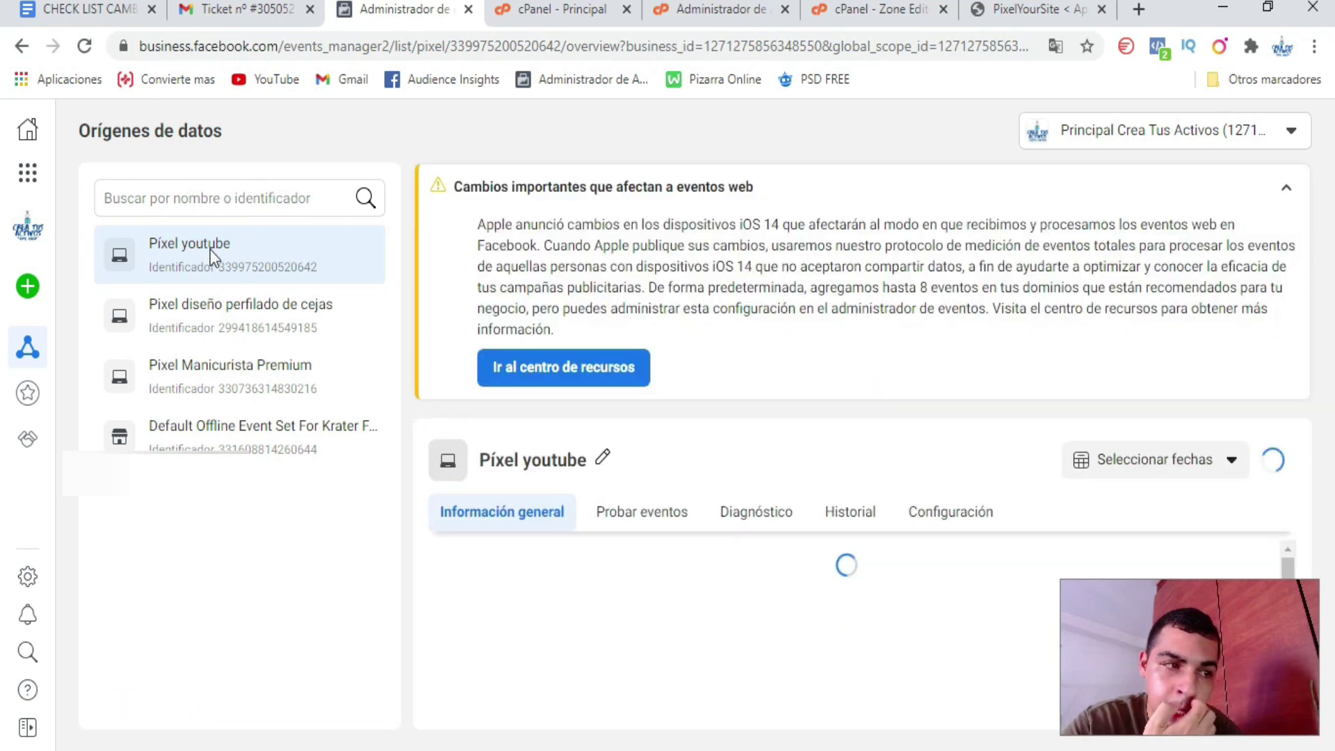
{"action": "left_click", "coordinate": [1287, 187]}
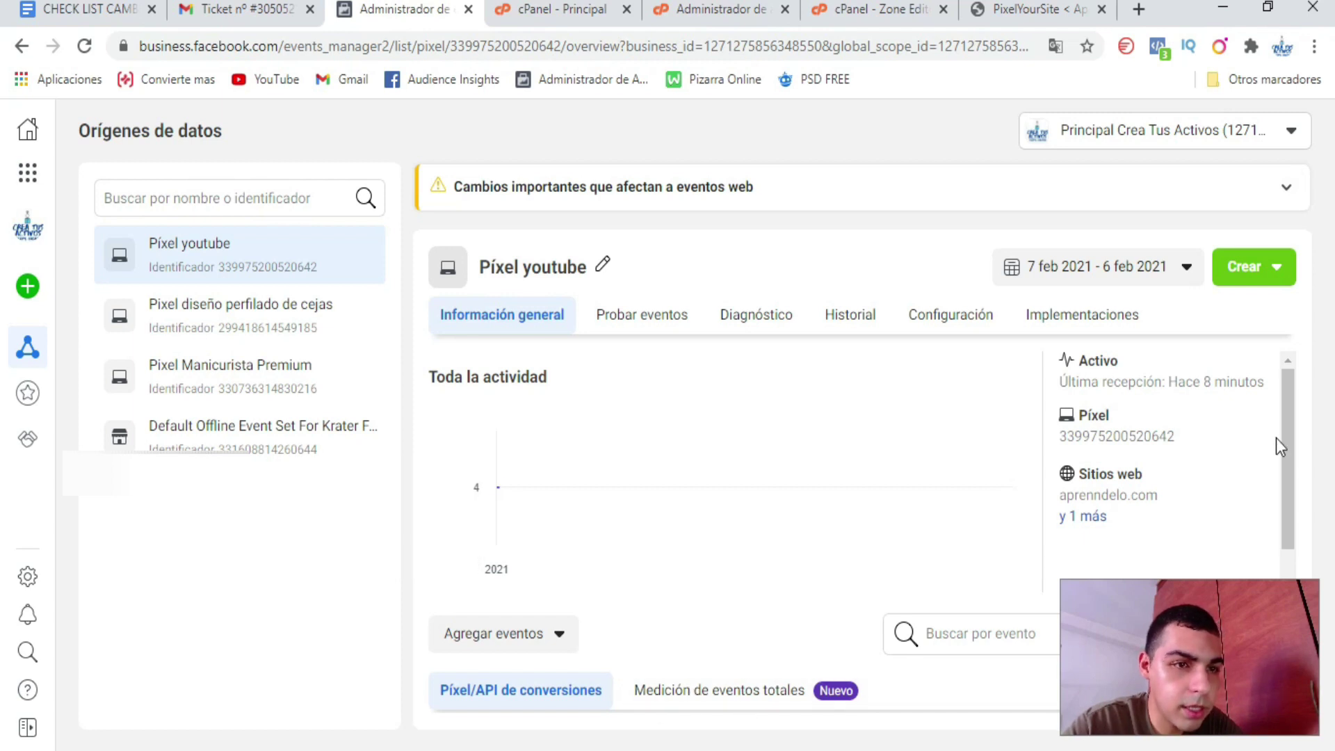
{"action": "left_click_drag", "start_coordinate": [1288, 394], "coordinate": [1291, 445]}
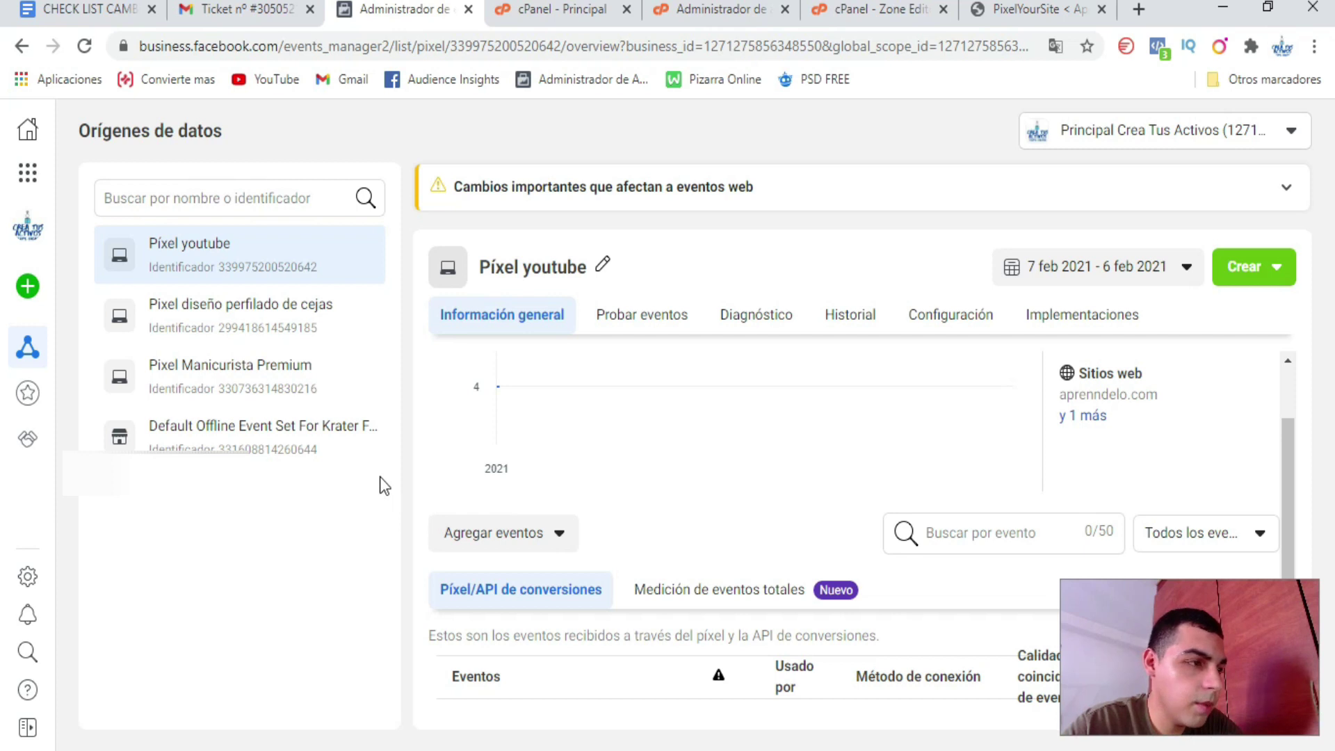
- Go to Ads Manager and switch to the Productos hotmart ad account
{"action": "mouse_move", "coordinate": [21, 167]}
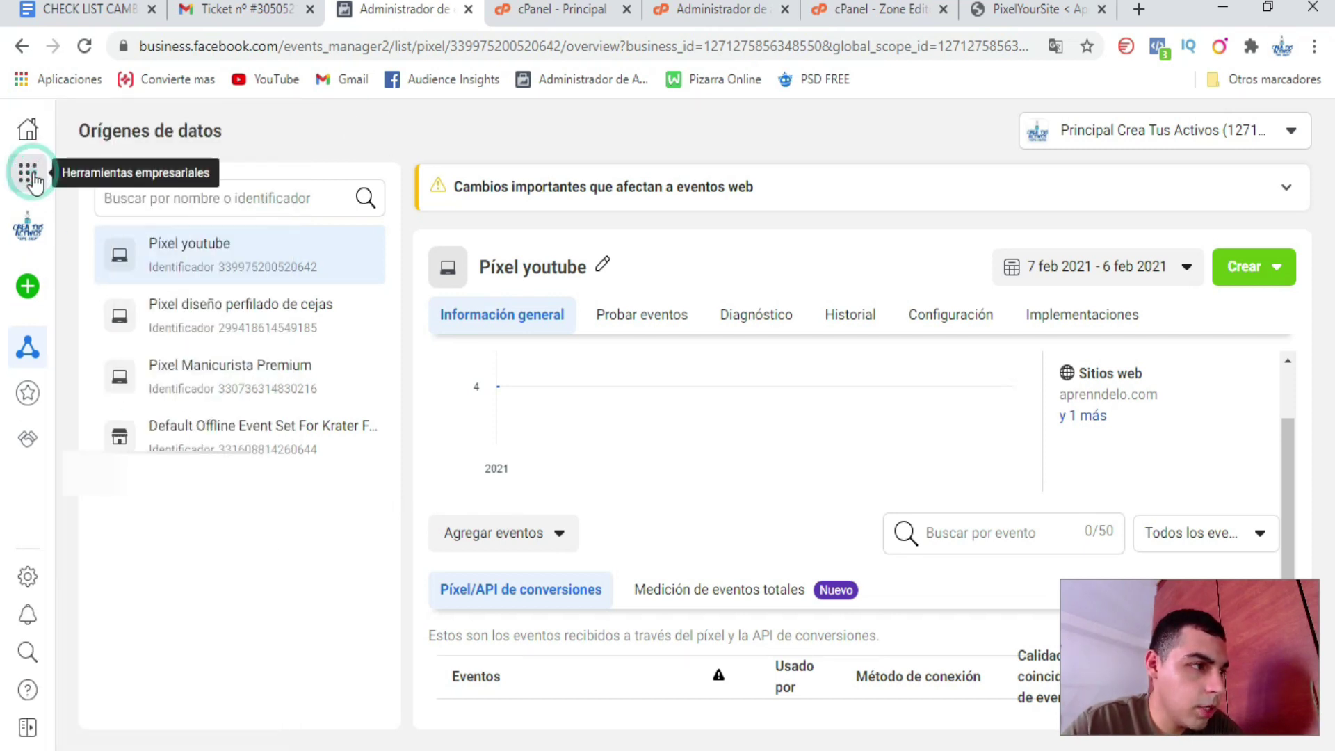
{"action": "left_click", "coordinate": [32, 177]}
{"action": "left_click", "coordinate": [133, 244]}
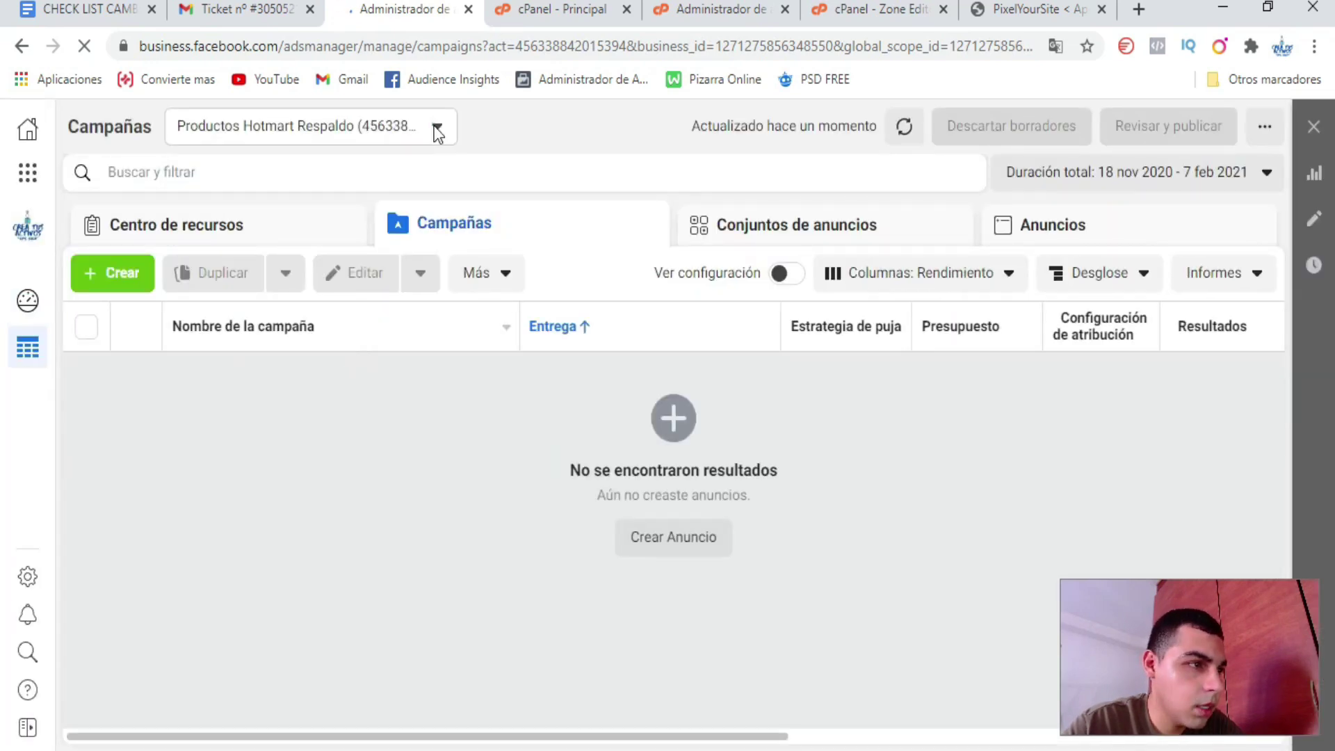
{"action": "left_click", "coordinate": [436, 130]}
{"action": "left_click", "coordinate": [256, 272]}
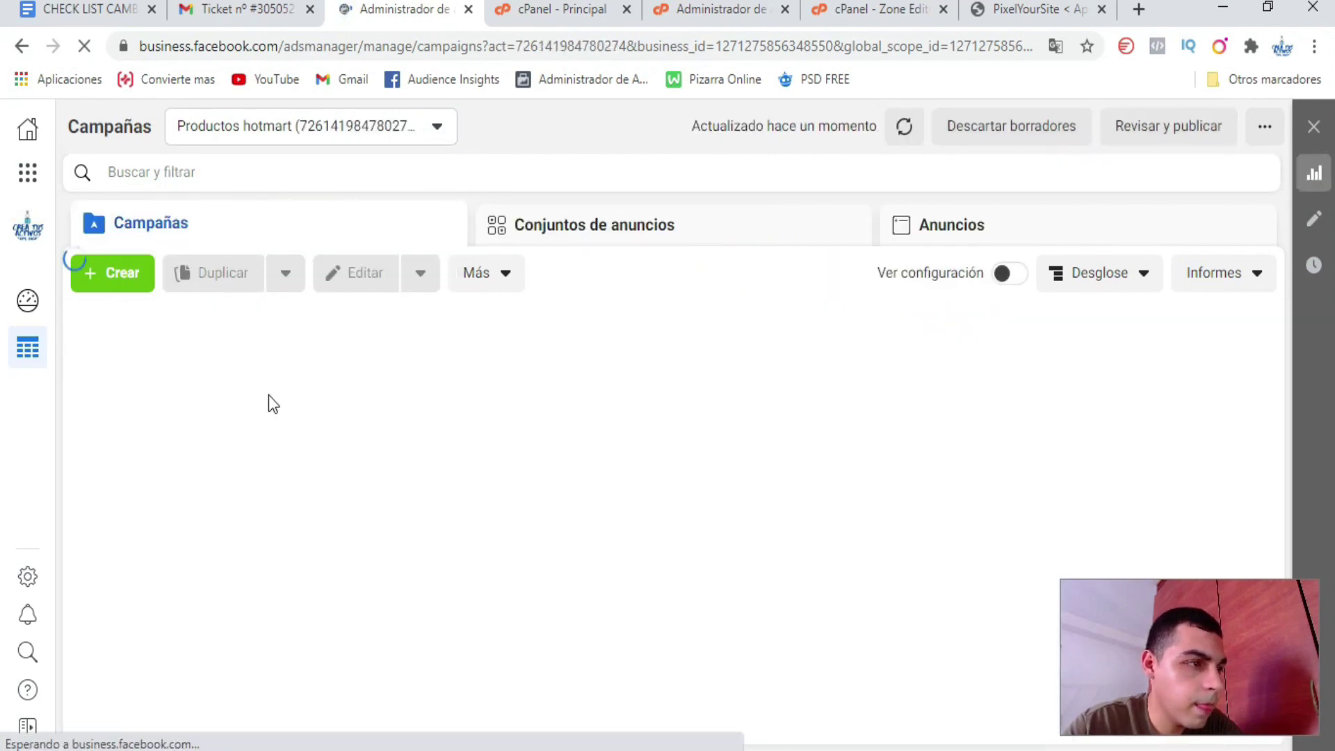
- Create a new campaign with the Conversiones objective
{"action": "left_click", "coordinate": [107, 288]}
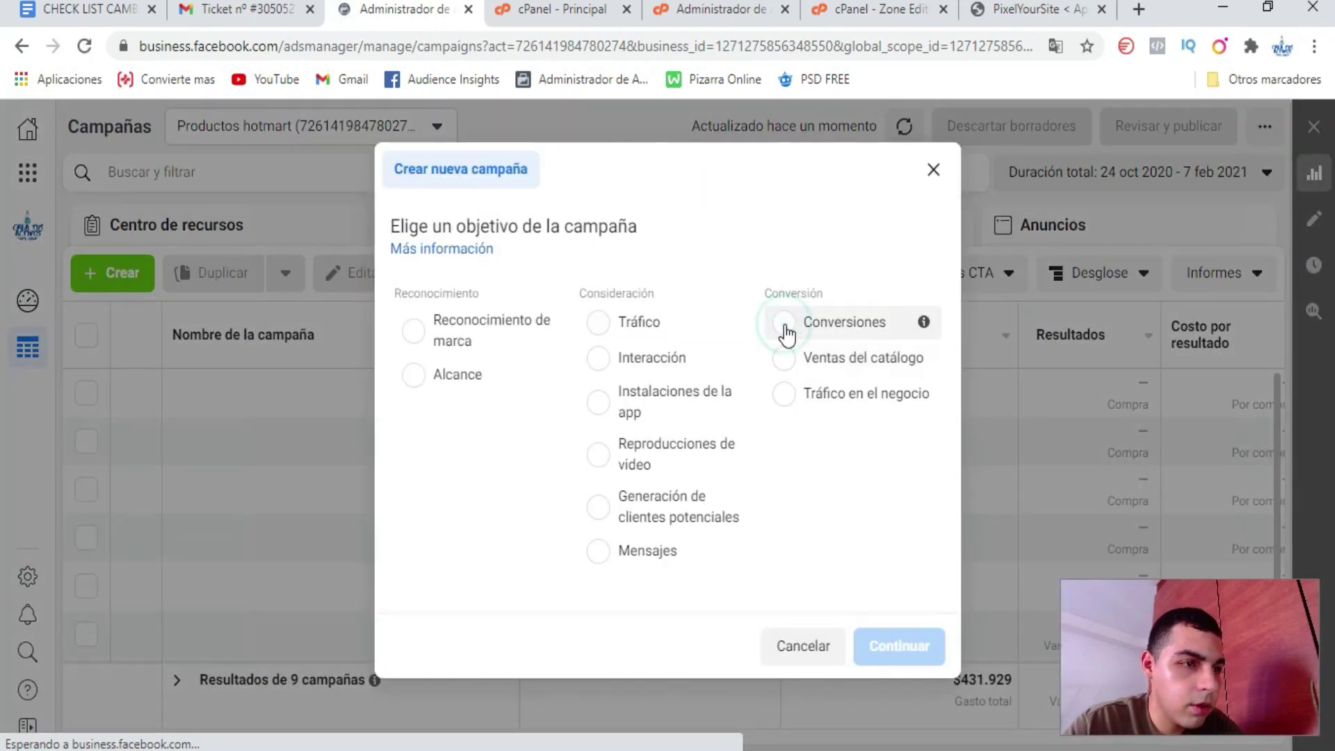
{"action": "left_click", "coordinate": [784, 323]}
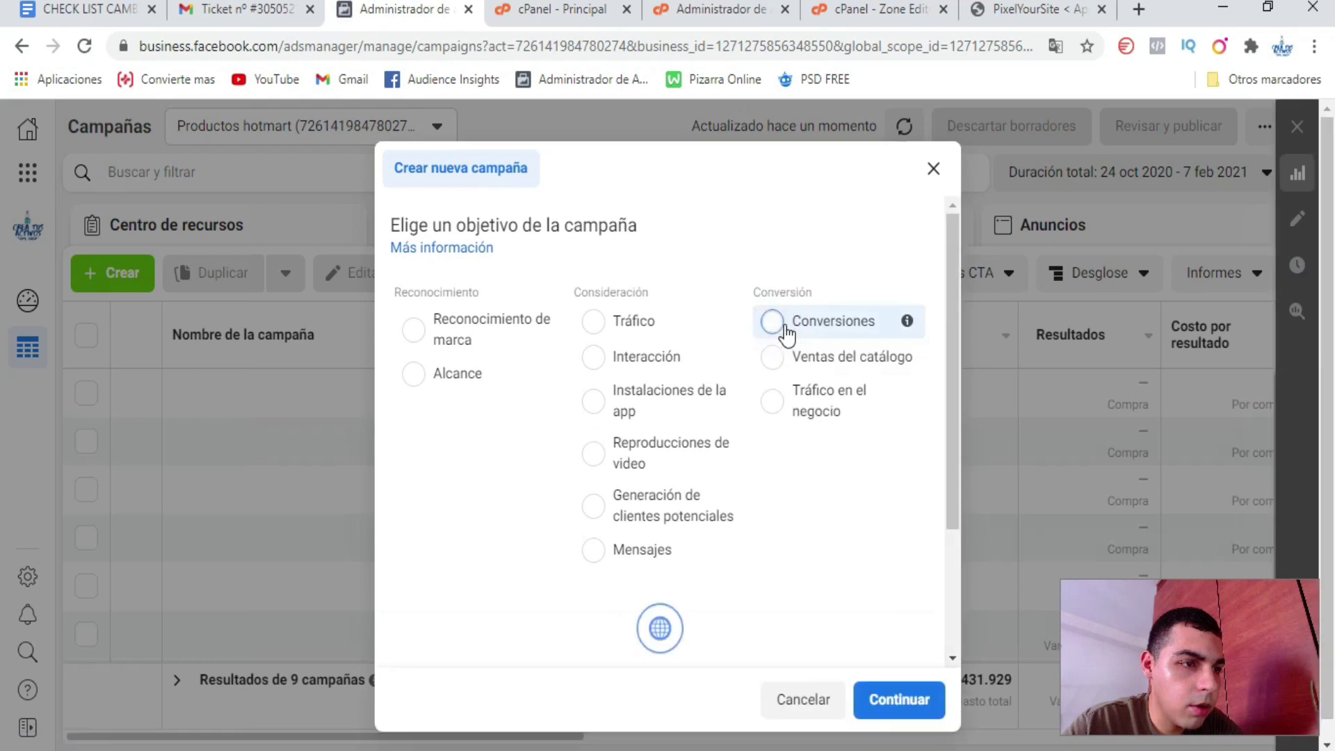
{"action": "left_click", "coordinate": [911, 701]}
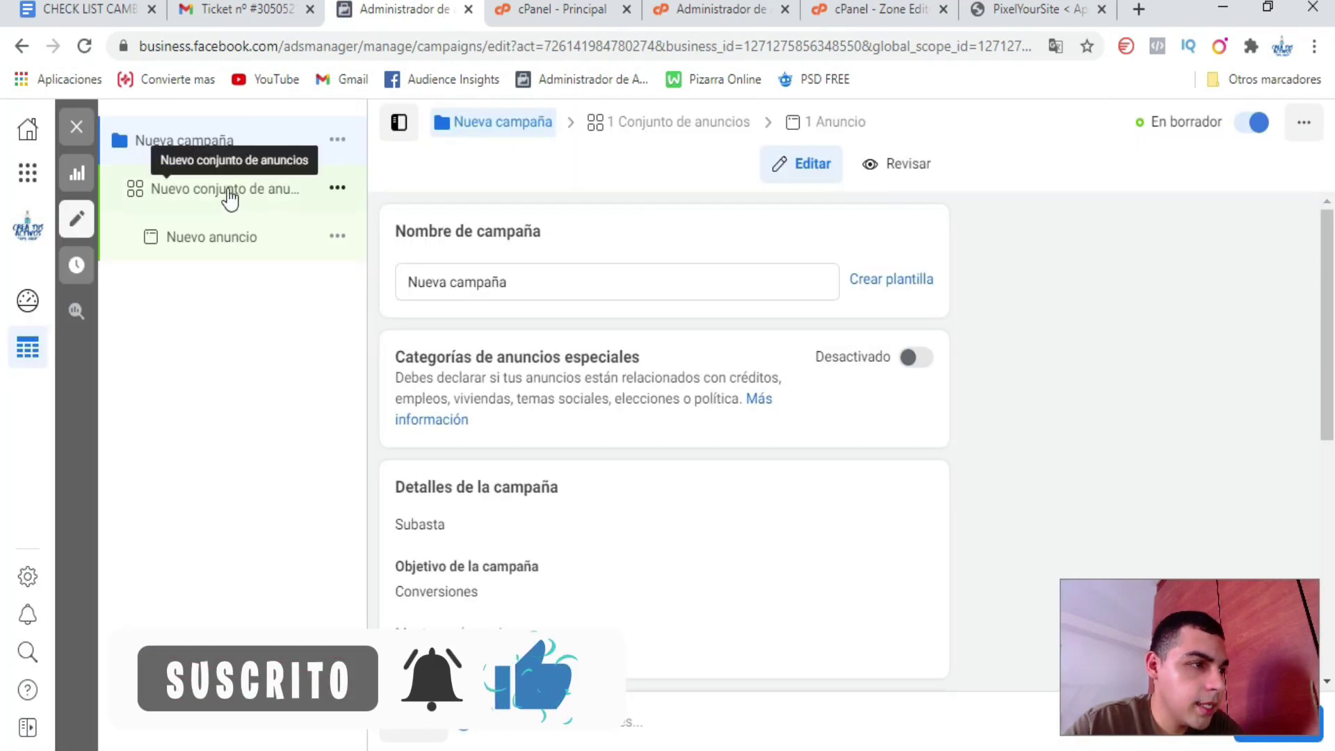
- Open the new ad set and check which pixels are offered for its website conversion event
{"action": "left_click", "coordinate": [228, 197]}
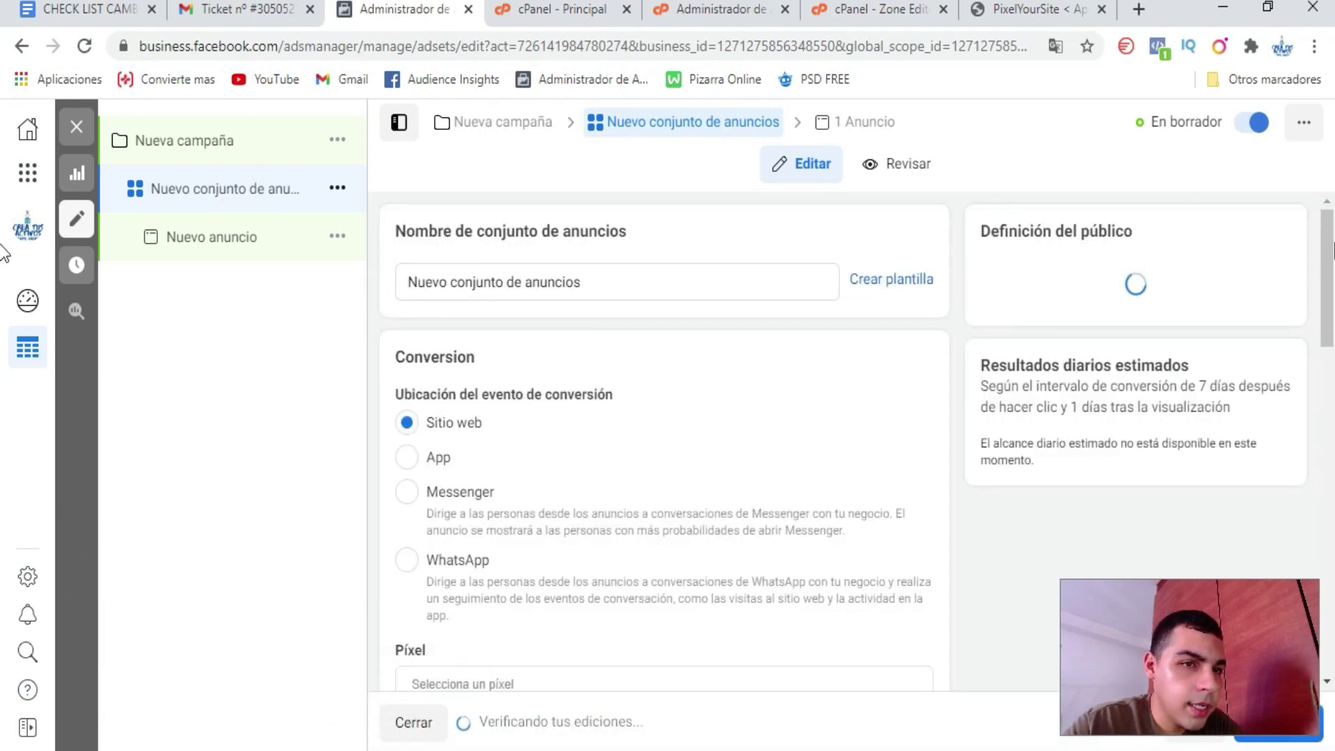
{"action": "scroll", "coordinate": [3, 292], "scroll_direction": "down", "scroll_amount": 3}
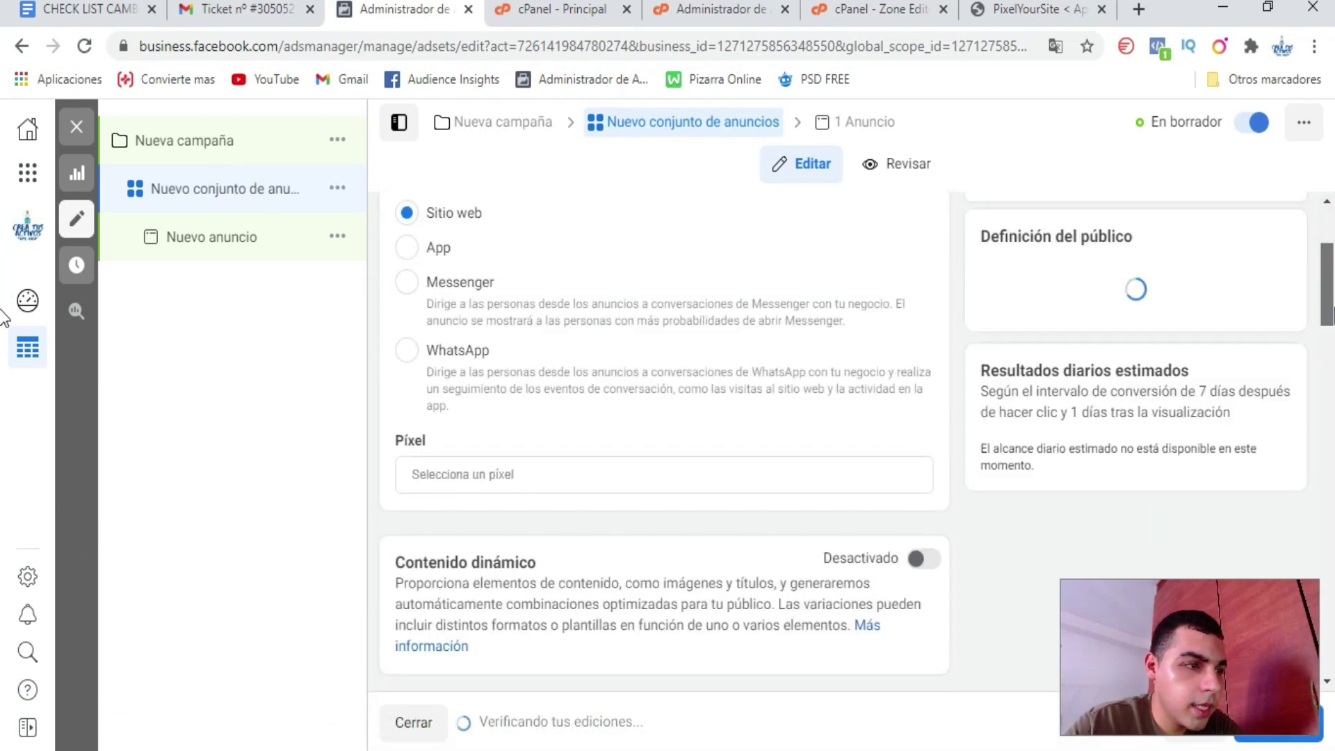
{"action": "scroll", "coordinate": [4, 292], "scroll_direction": "down", "scroll_amount": 2}
{"action": "left_click", "coordinate": [557, 329]}
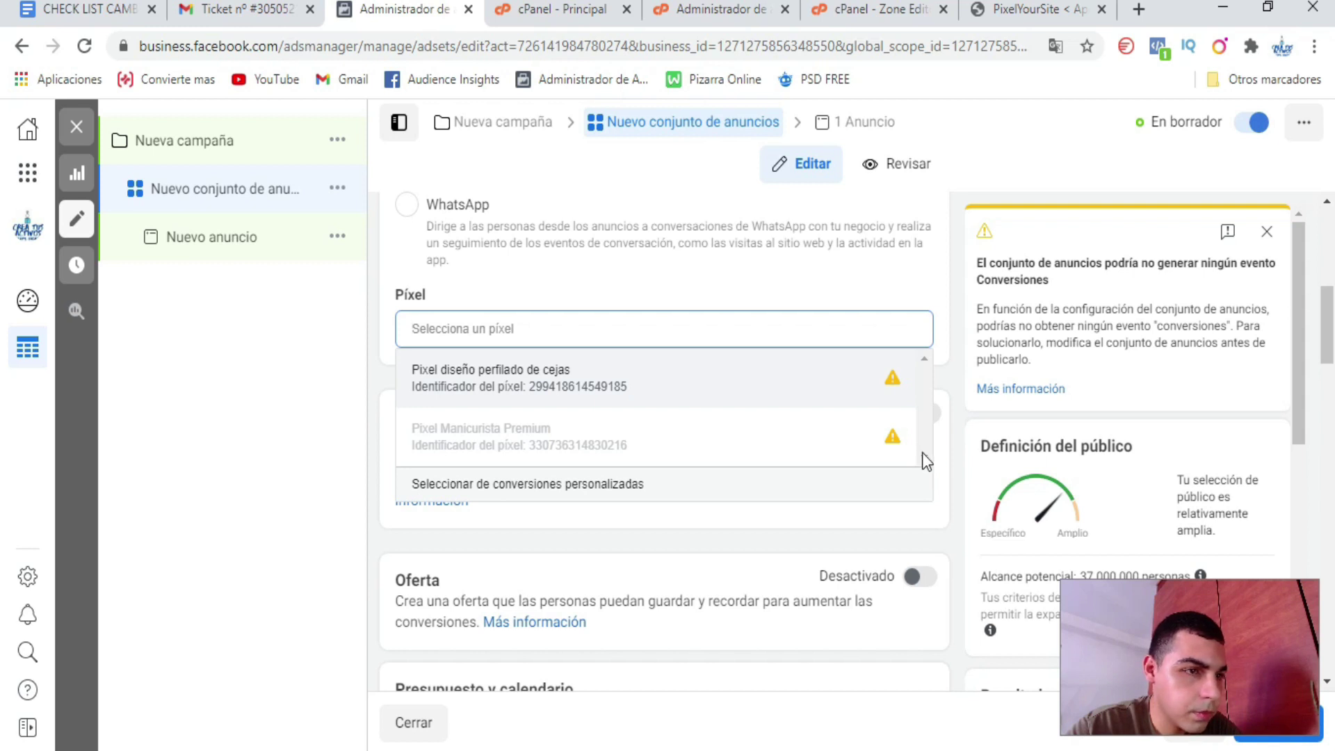
{"action": "left_click", "coordinate": [938, 290]}
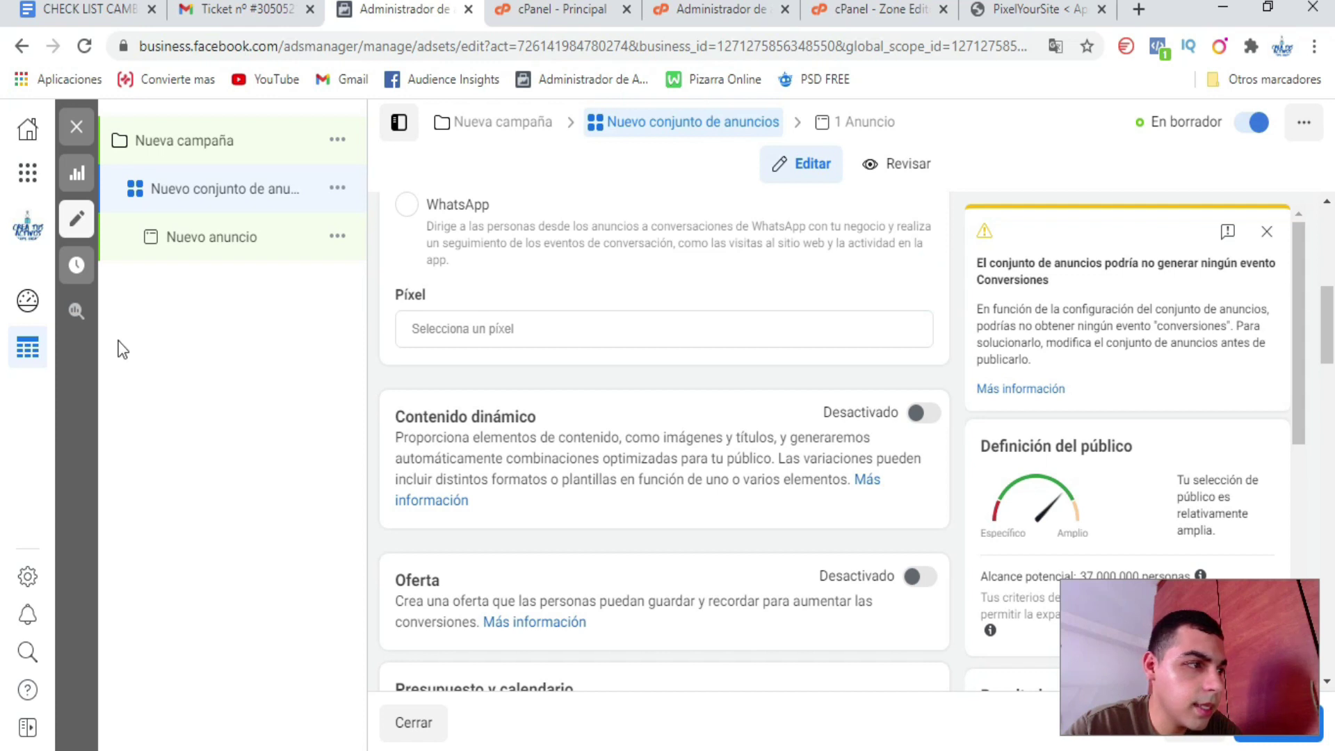
- Go to the business settings and open Píxel youtube among the pixels under Orígenes de datos
{"action": "left_click", "coordinate": [28, 172]}
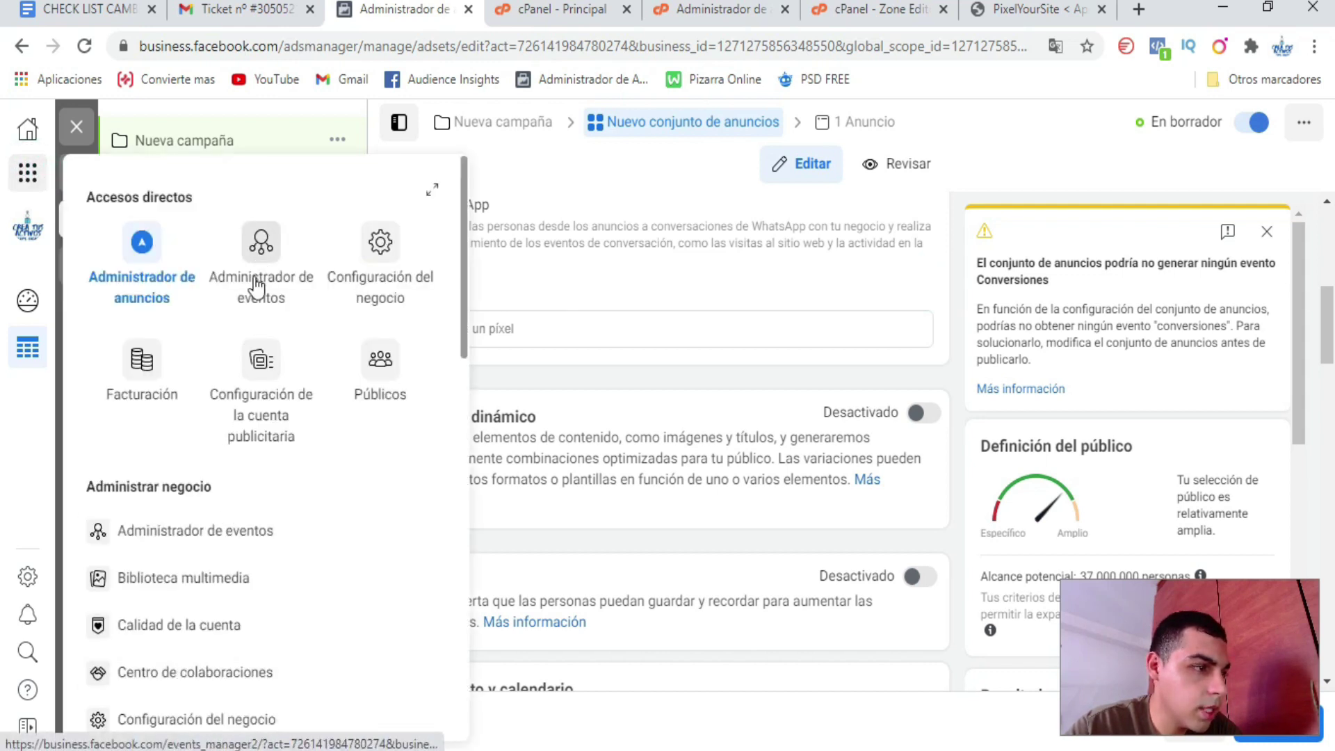
{"action": "left_click", "coordinate": [368, 241]}
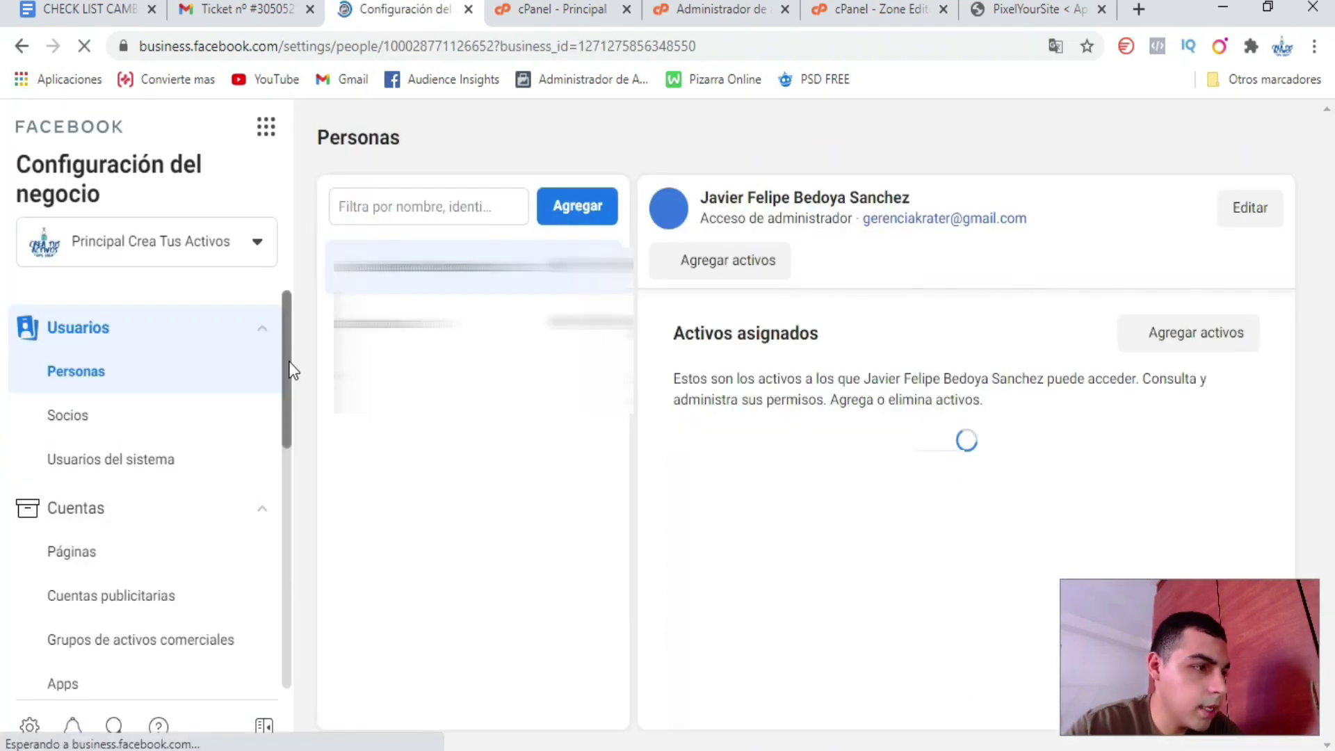
{"action": "left_click_drag", "start_coordinate": [288, 374], "coordinate": [292, 455]}
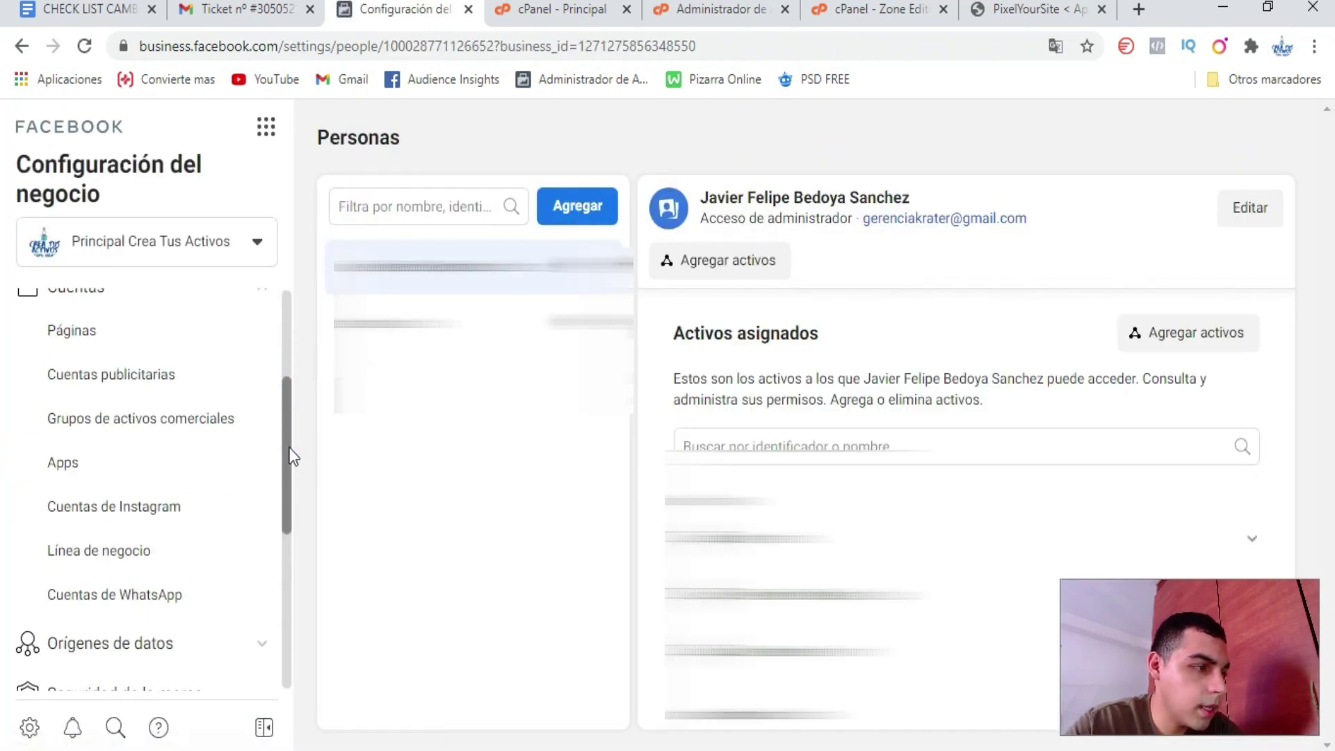
{"action": "left_click", "coordinate": [224, 644]}
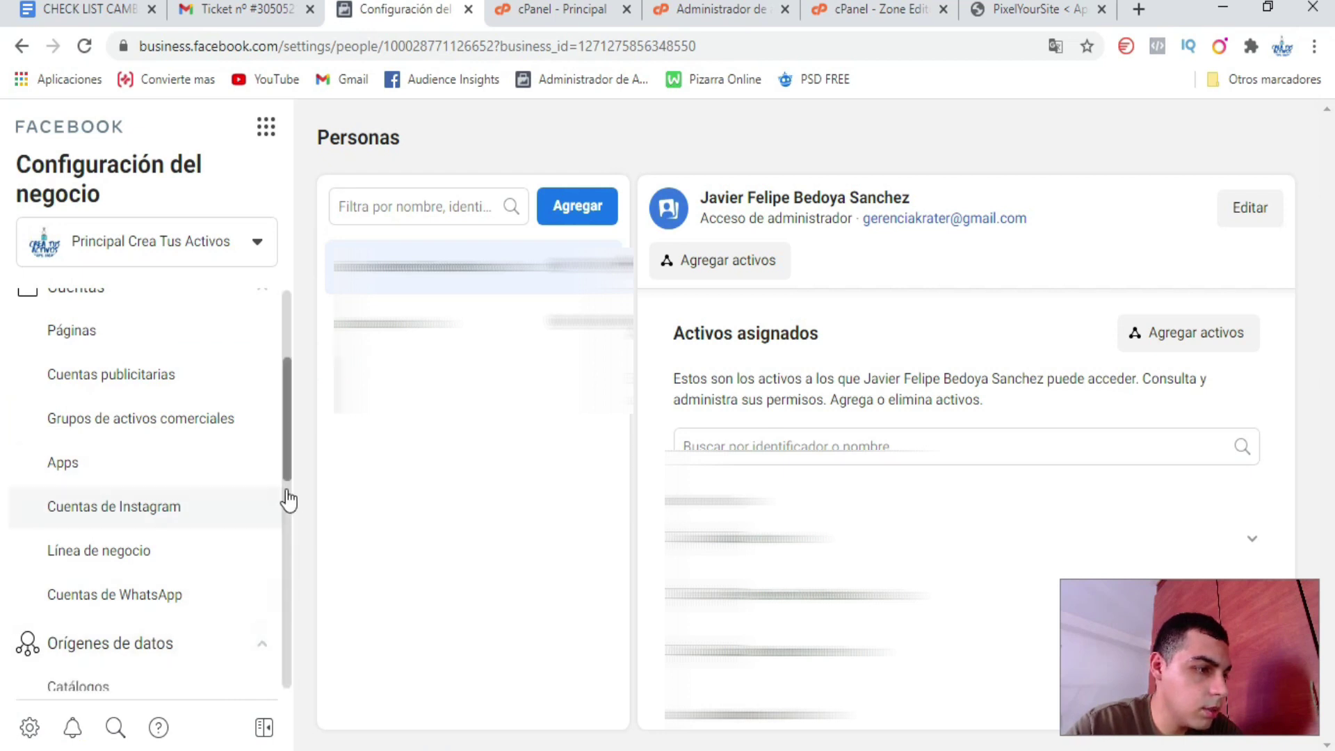
{"action": "left_click_drag", "start_coordinate": [290, 467], "coordinate": [290, 526]}
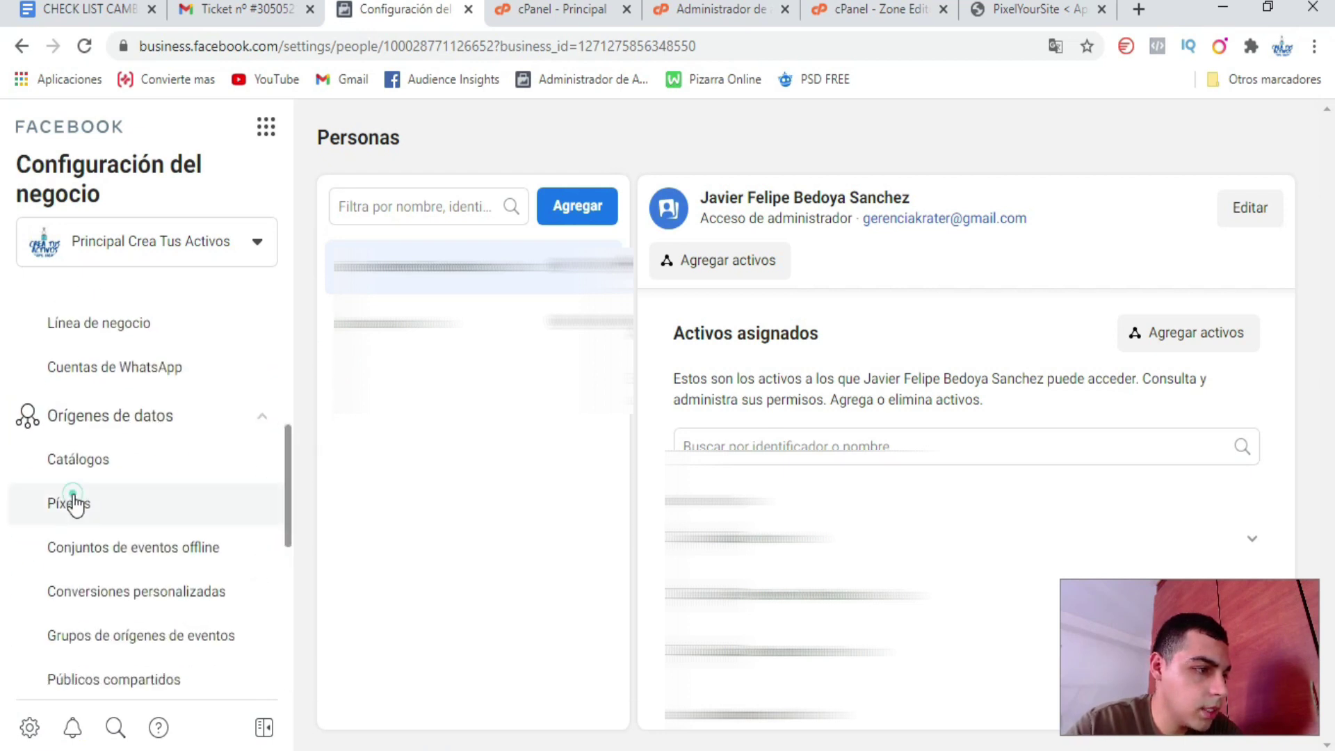
{"action": "left_click", "coordinate": [73, 502]}
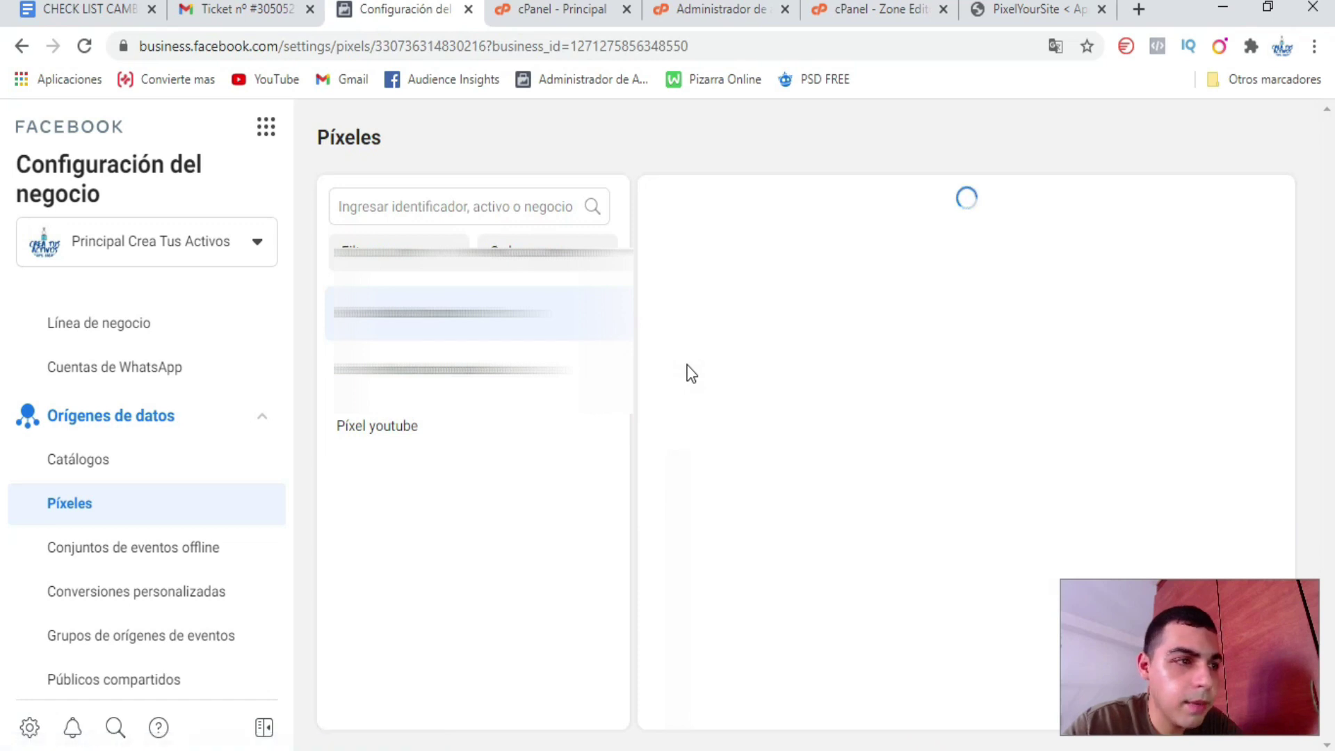
{"action": "left_click", "coordinate": [368, 435]}
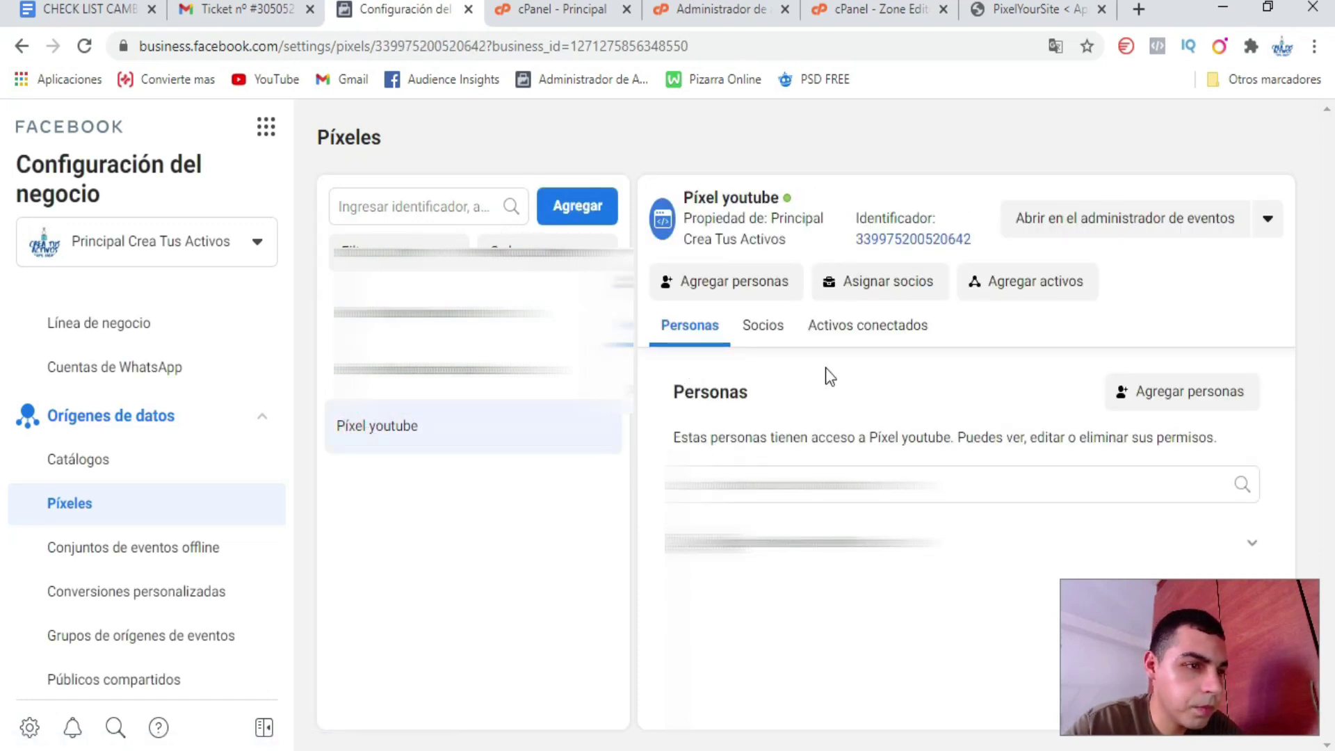
- Add the Productos hotmart ad account as a connected asset of Píxel youtube
{"action": "left_click", "coordinate": [1029, 279]}
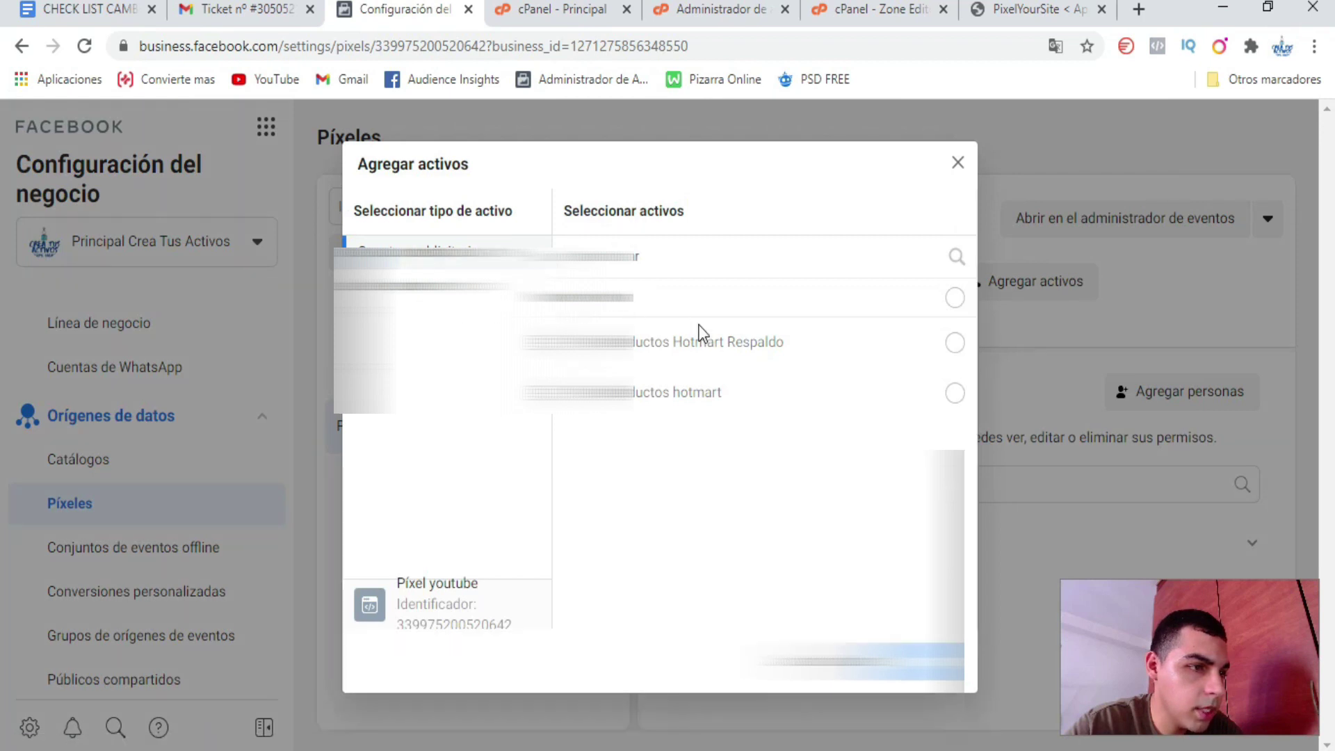
{"action": "left_click", "coordinate": [954, 393]}
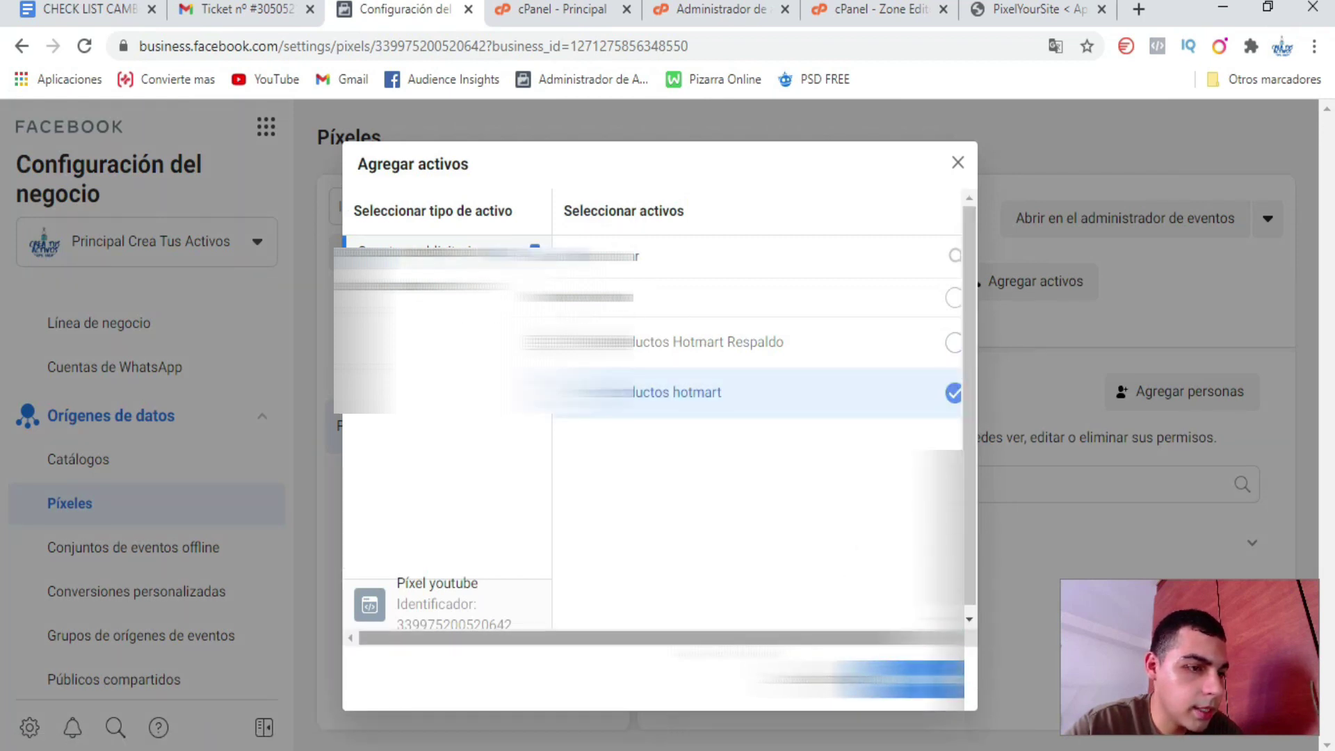
{"action": "left_click", "coordinate": [925, 679]}
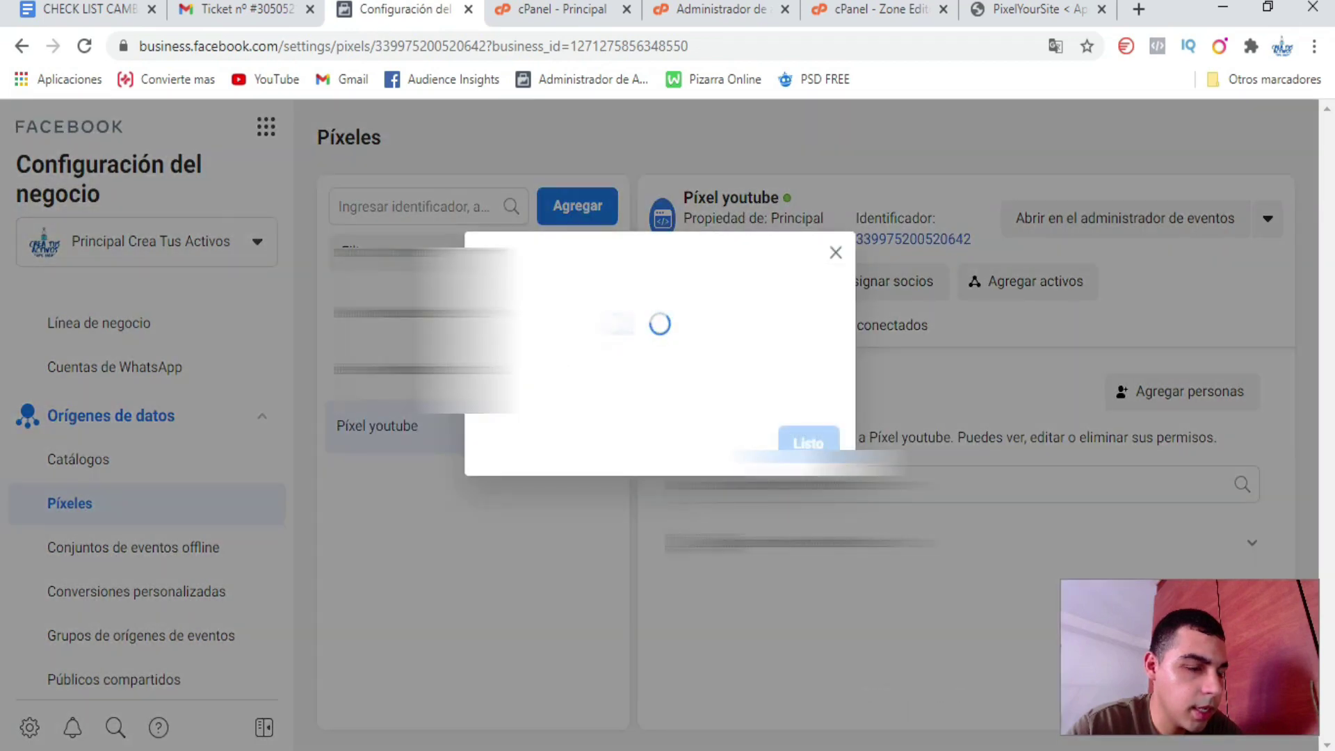
{"action": "left_click", "coordinate": [807, 406]}
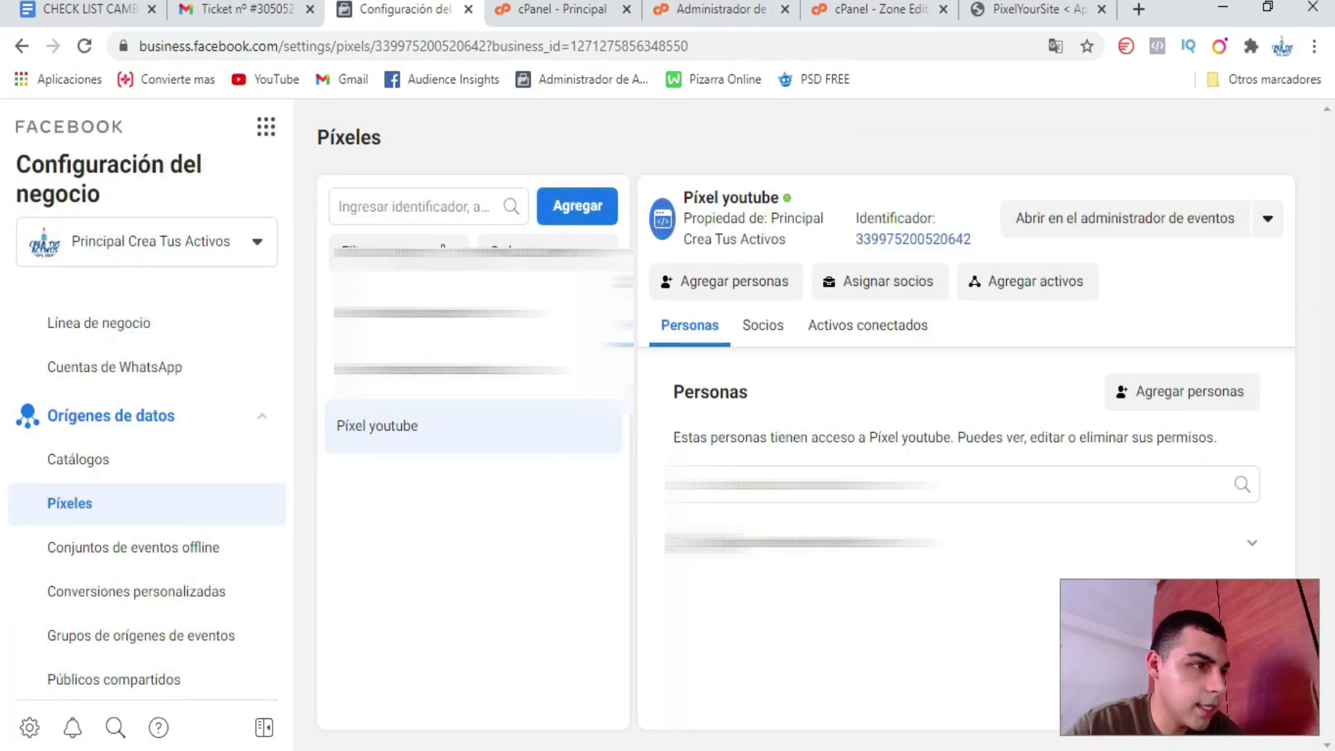
- Go back to the Administrador de anuncios and switch to the Productos hotmart ad account
{"action": "left_click", "coordinate": [267, 126]}
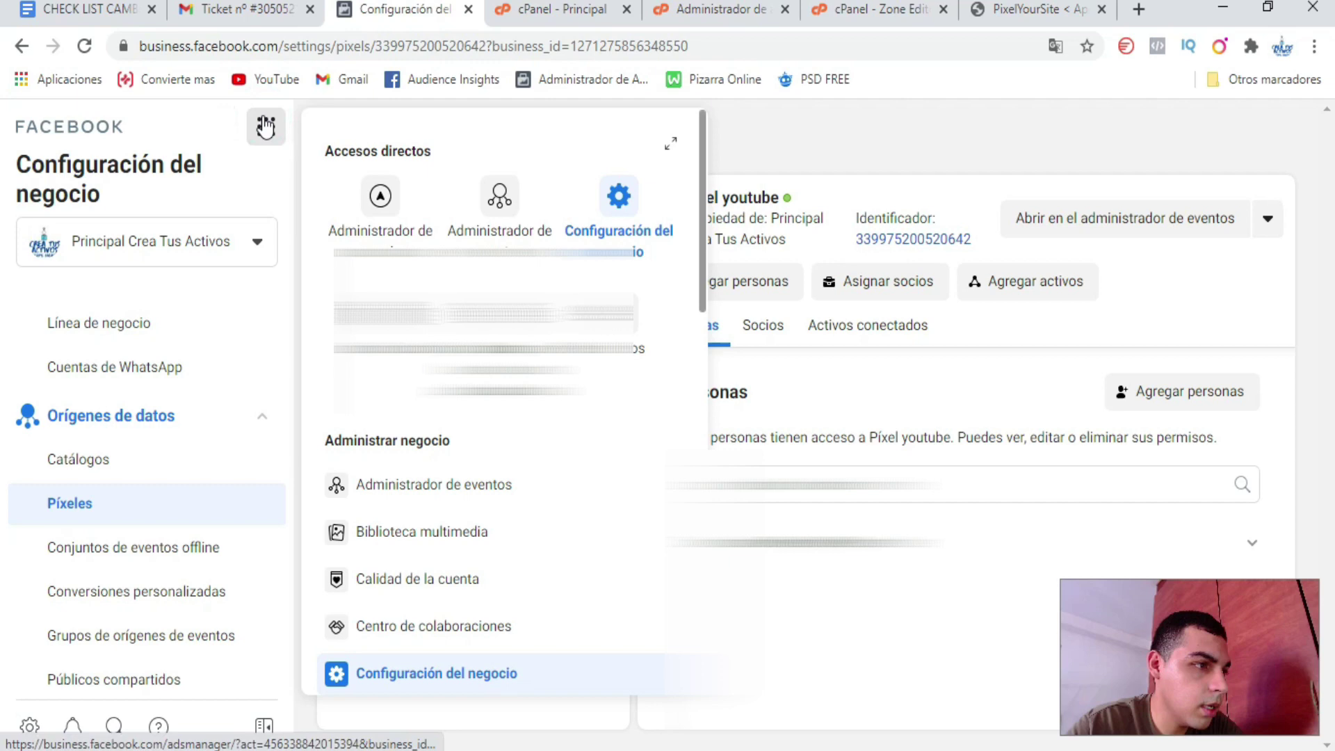
{"action": "left_click", "coordinate": [393, 197]}
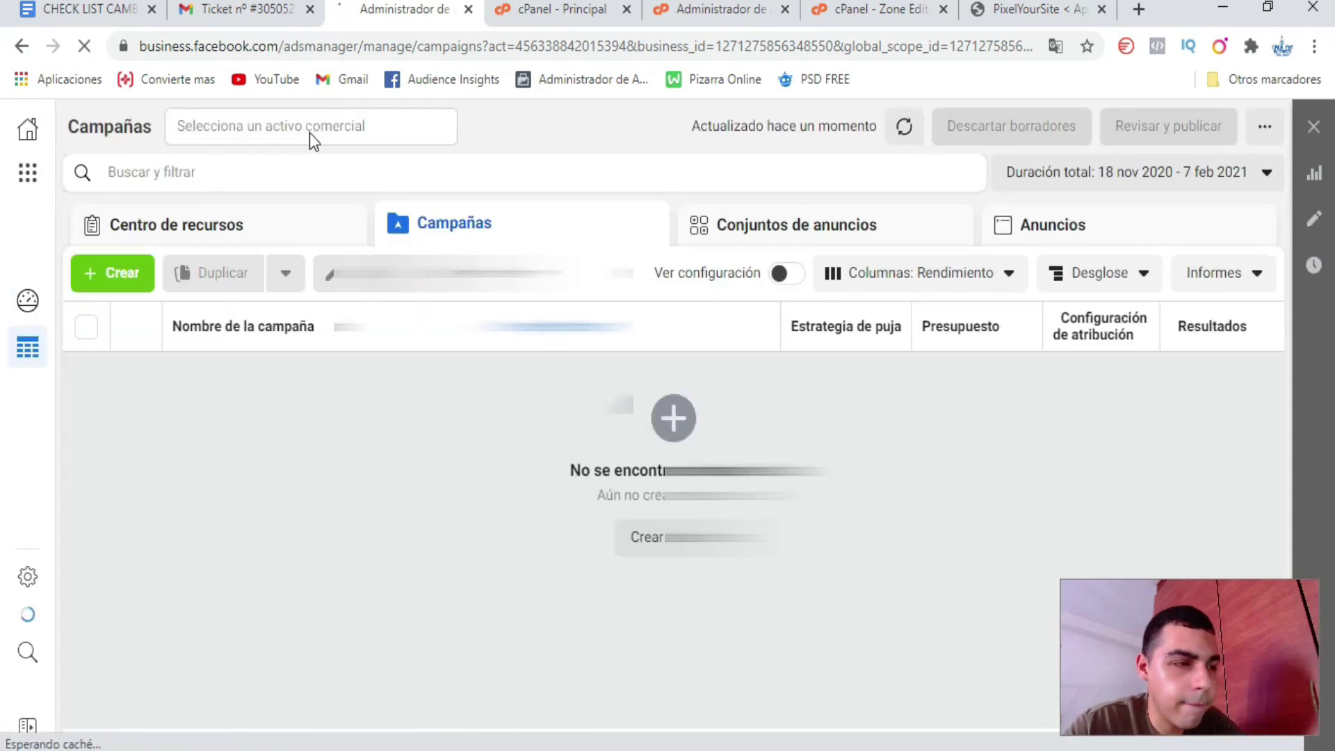
{"action": "left_click", "coordinate": [311, 132]}
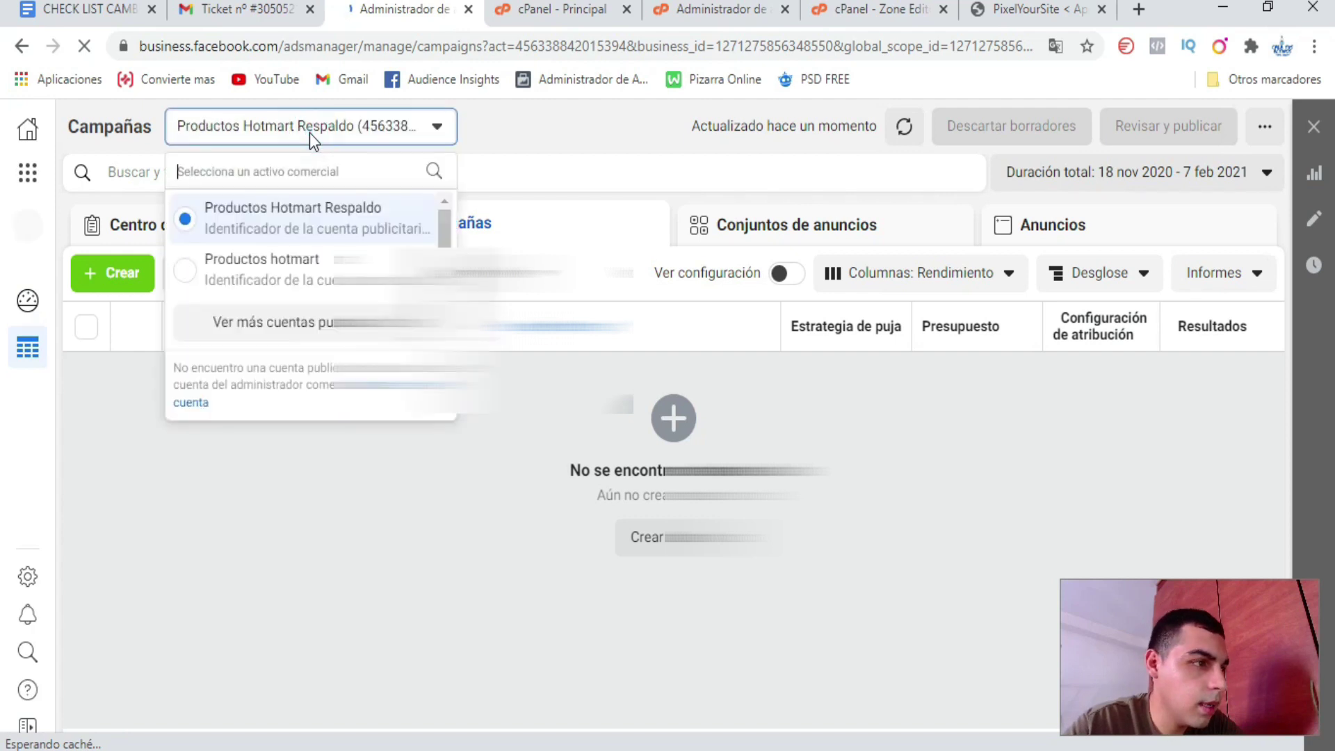
{"action": "left_click", "coordinate": [327, 280]}
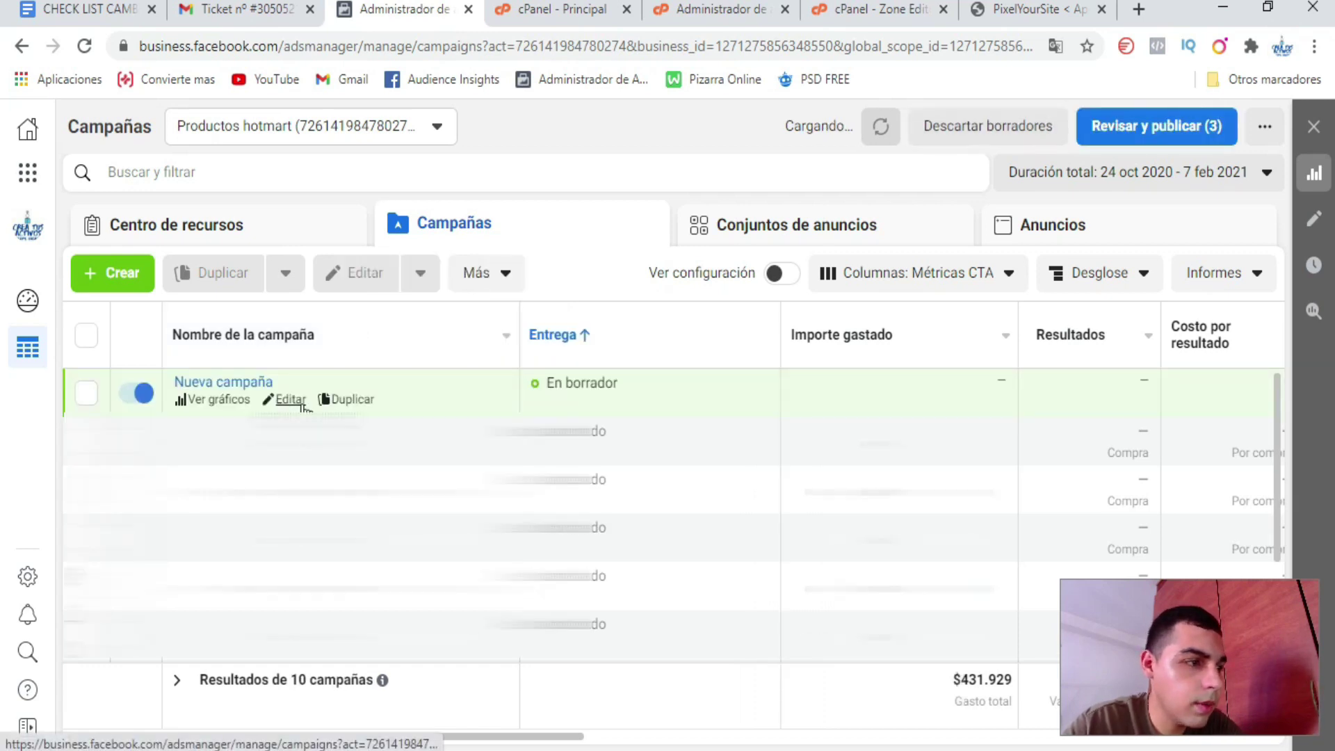
- Open the ad set of the draft Nueva campaña for editing and select Píxel youtube as its pixel
{"action": "left_click", "coordinate": [291, 404]}
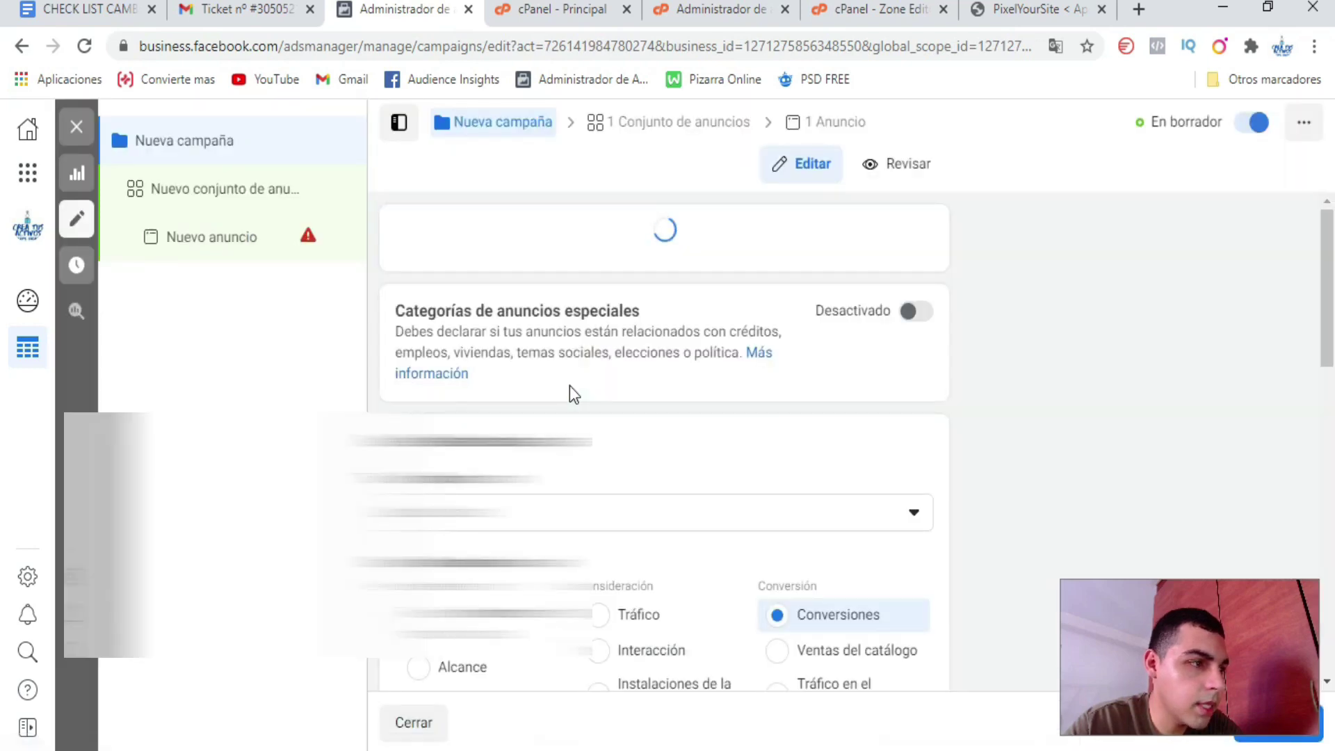
{"action": "left_click", "coordinate": [233, 198]}
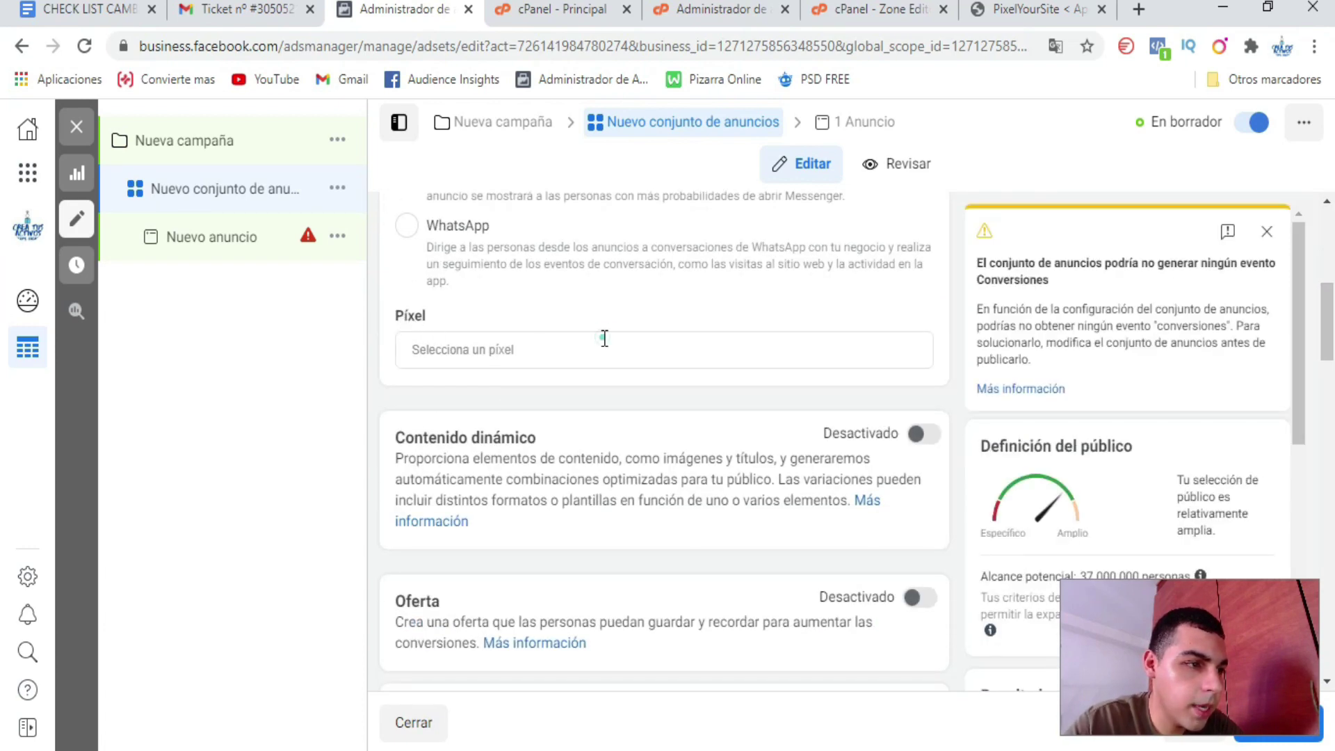
{"action": "left_click", "coordinate": [605, 340]}
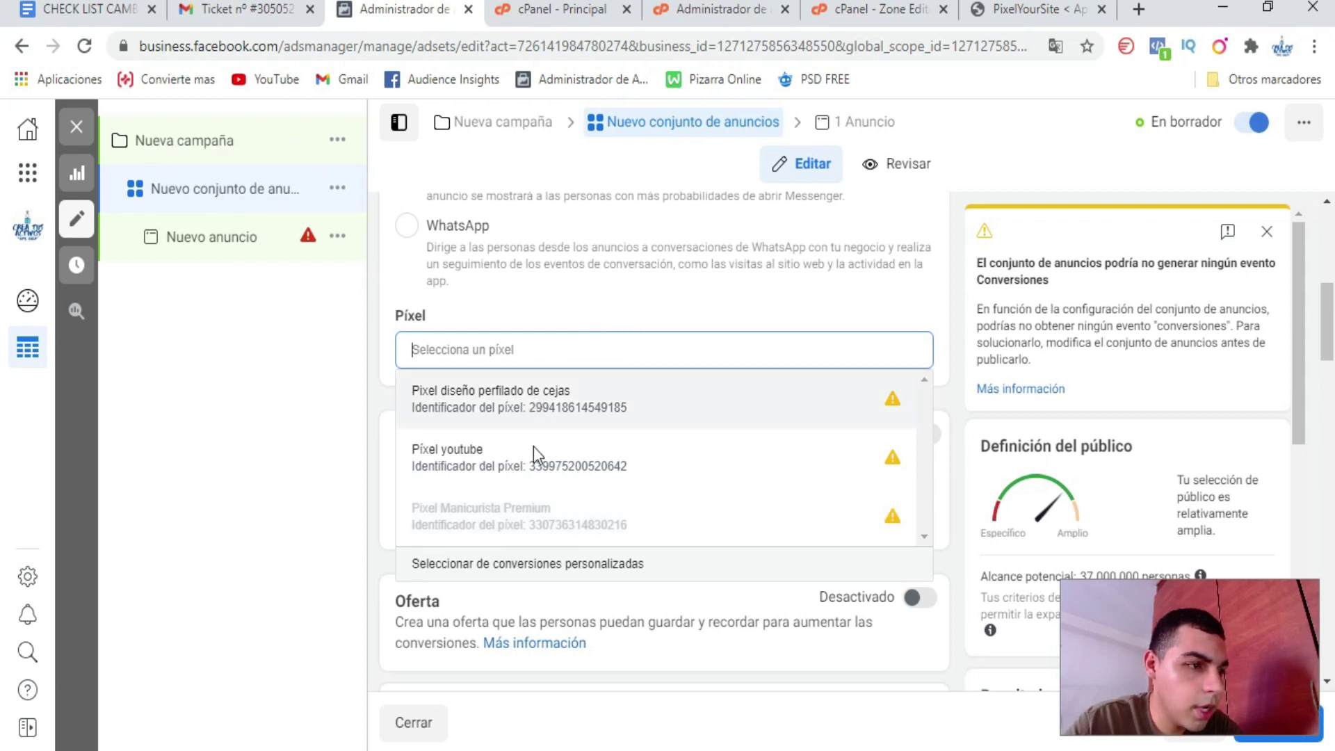
{"action": "left_click", "coordinate": [485, 468]}
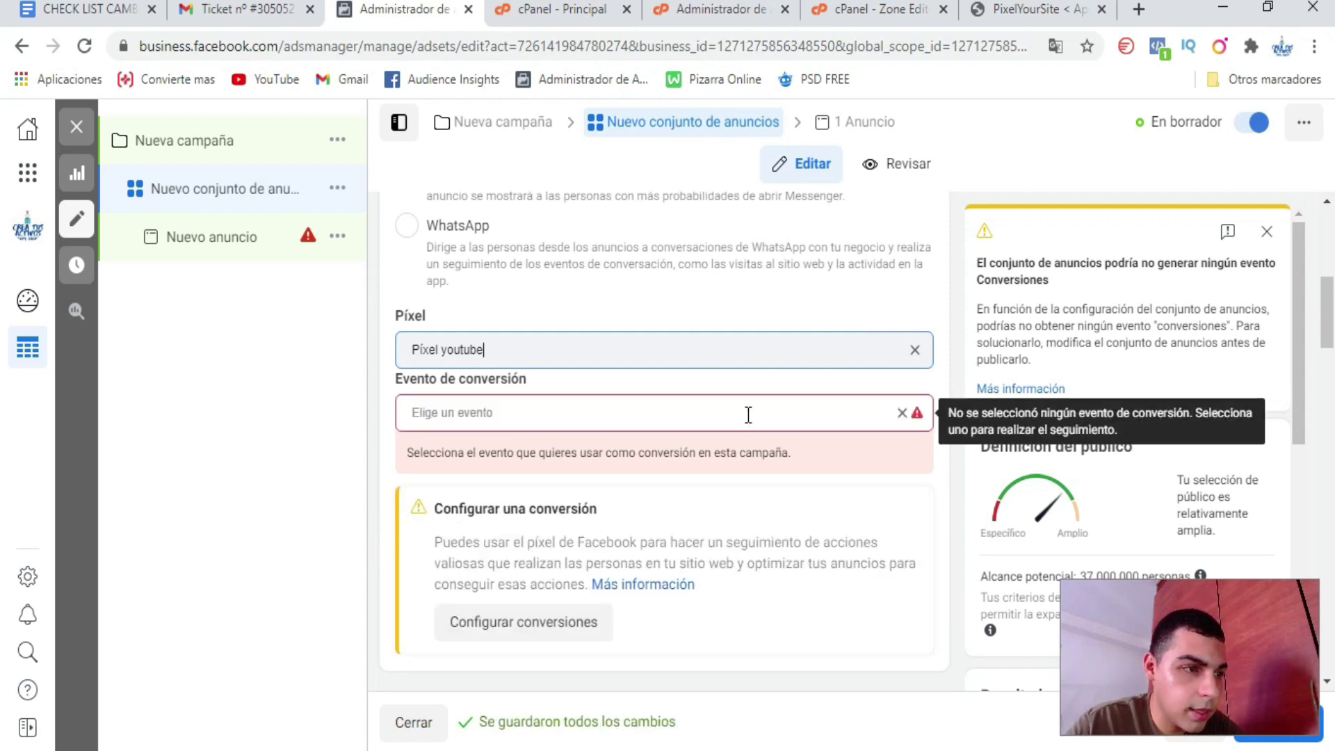
{"action": "left_click", "coordinate": [915, 351]}
{"action": "mouse_move", "coordinate": [890, 471]}
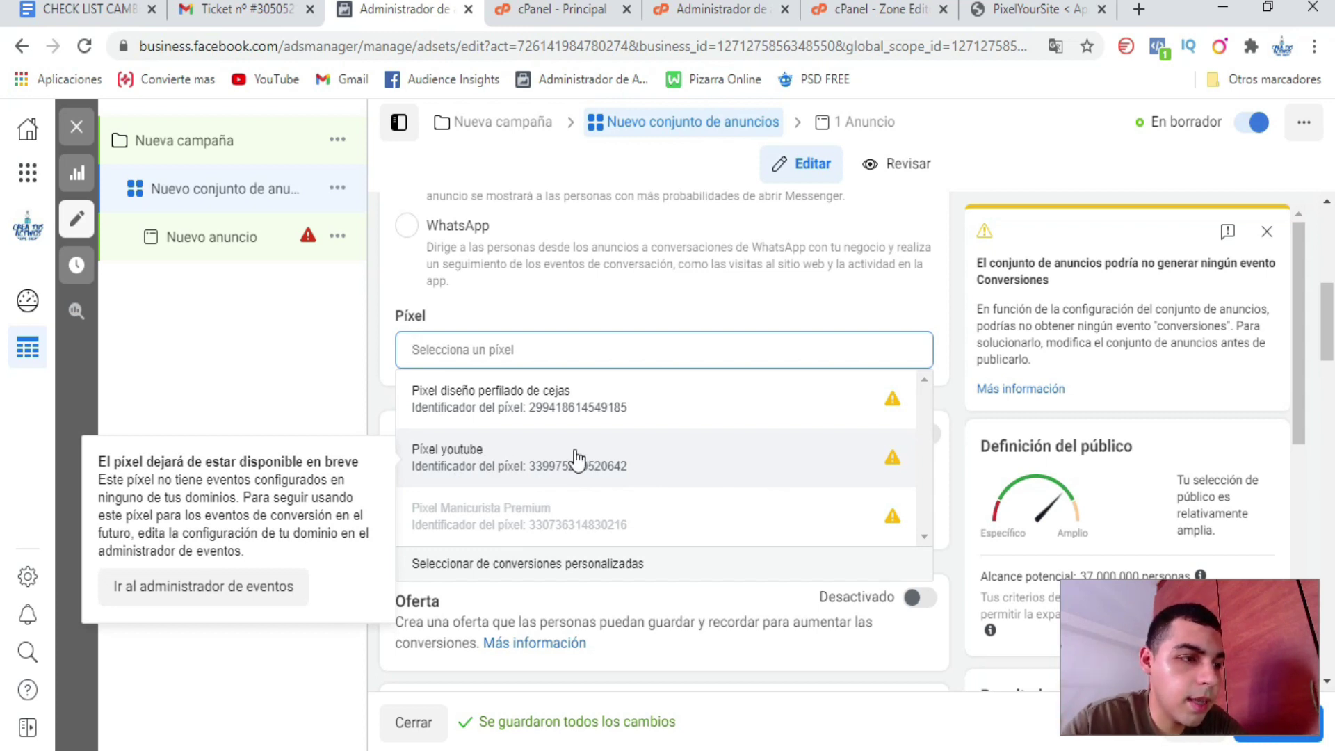
{"action": "left_click", "coordinate": [502, 450]}
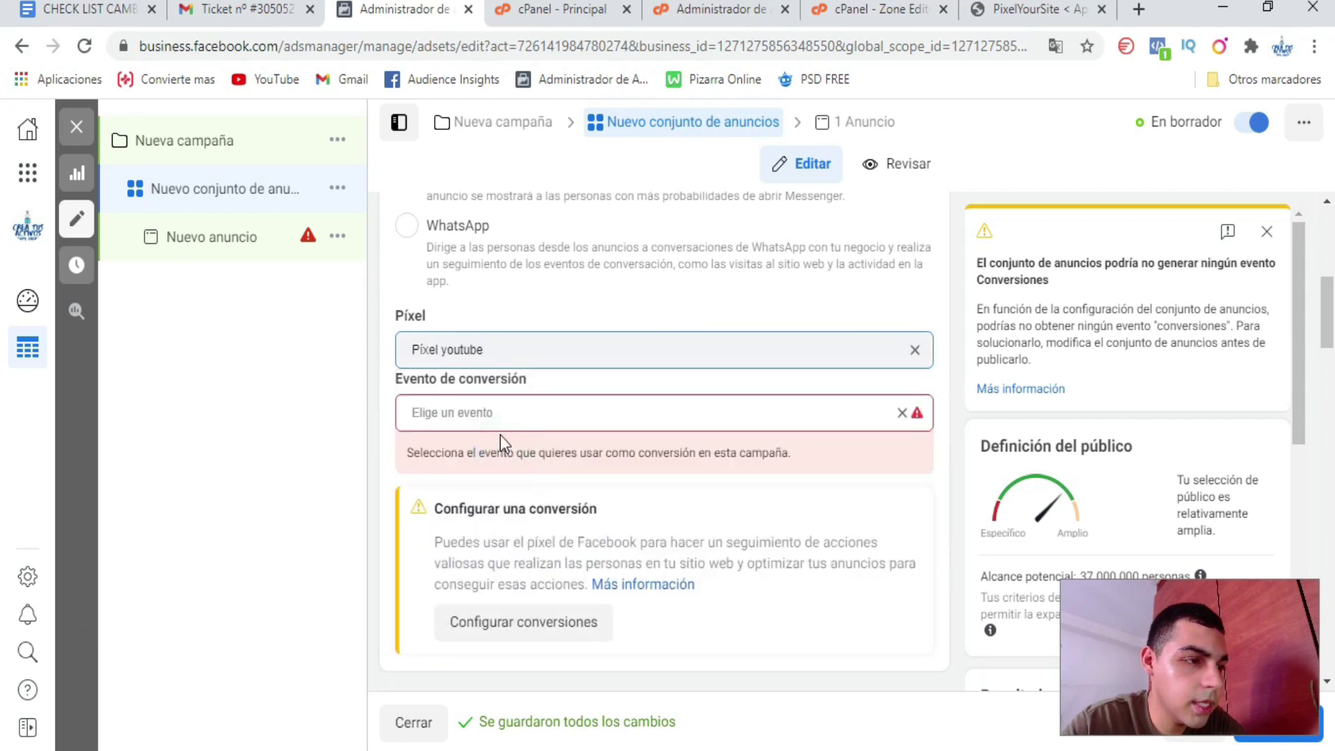
- Set the ad set's conversion event to Comprar and read the iOS 14 notice about that event
{"action": "left_click", "coordinate": [493, 413]}
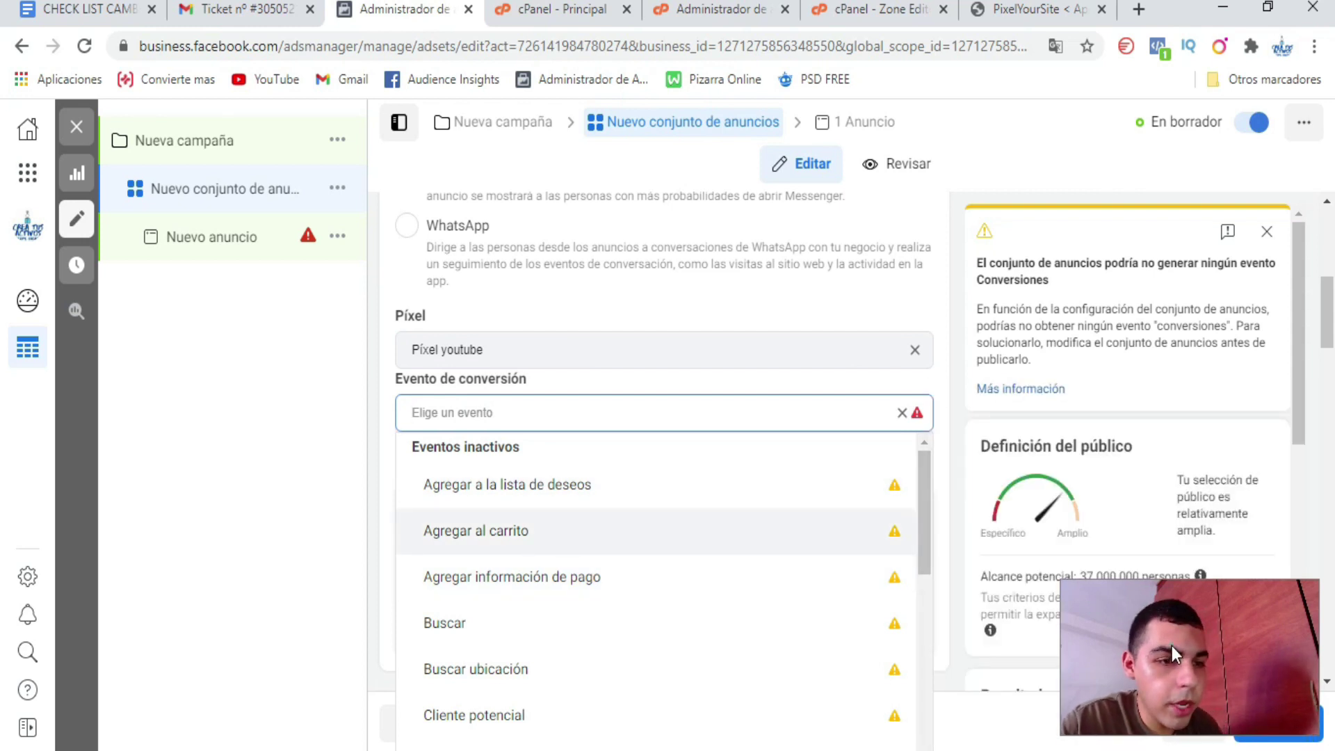
{"action": "left_click", "coordinate": [235, 526]}
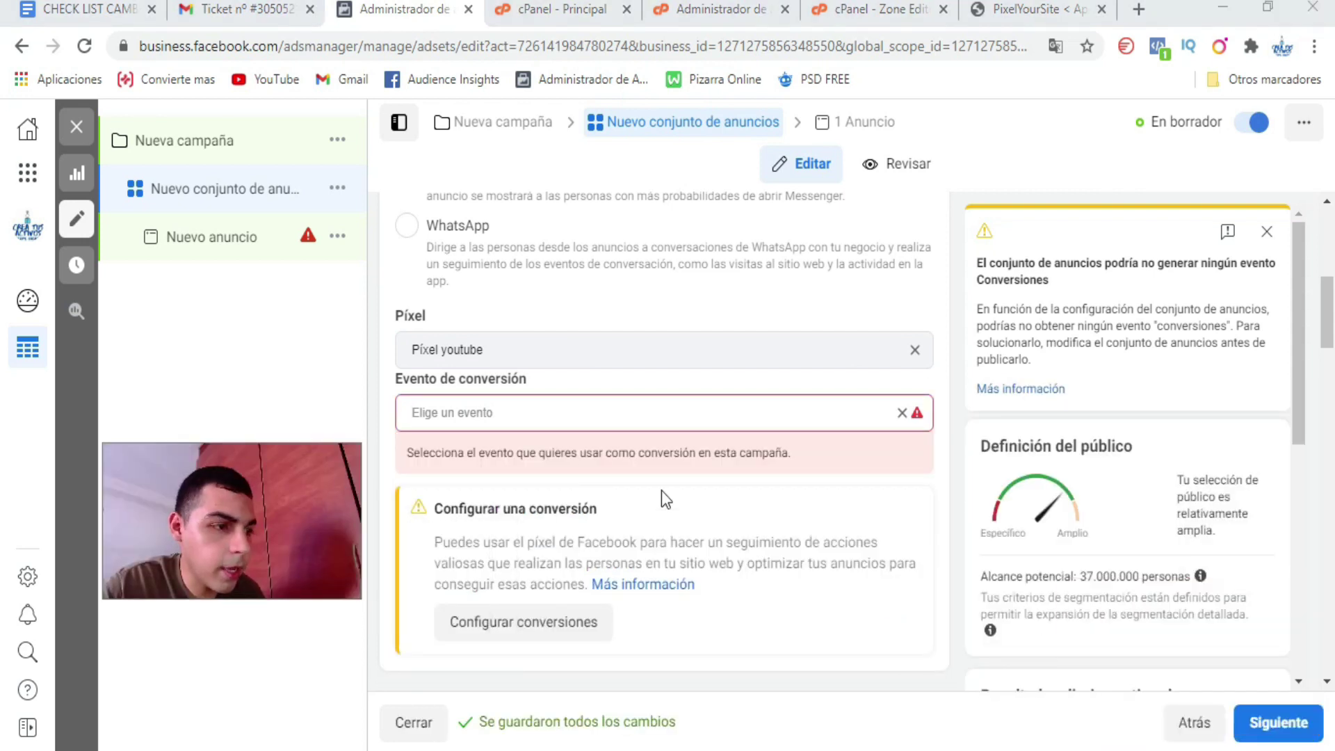
{"action": "left_click", "coordinate": [688, 412]}
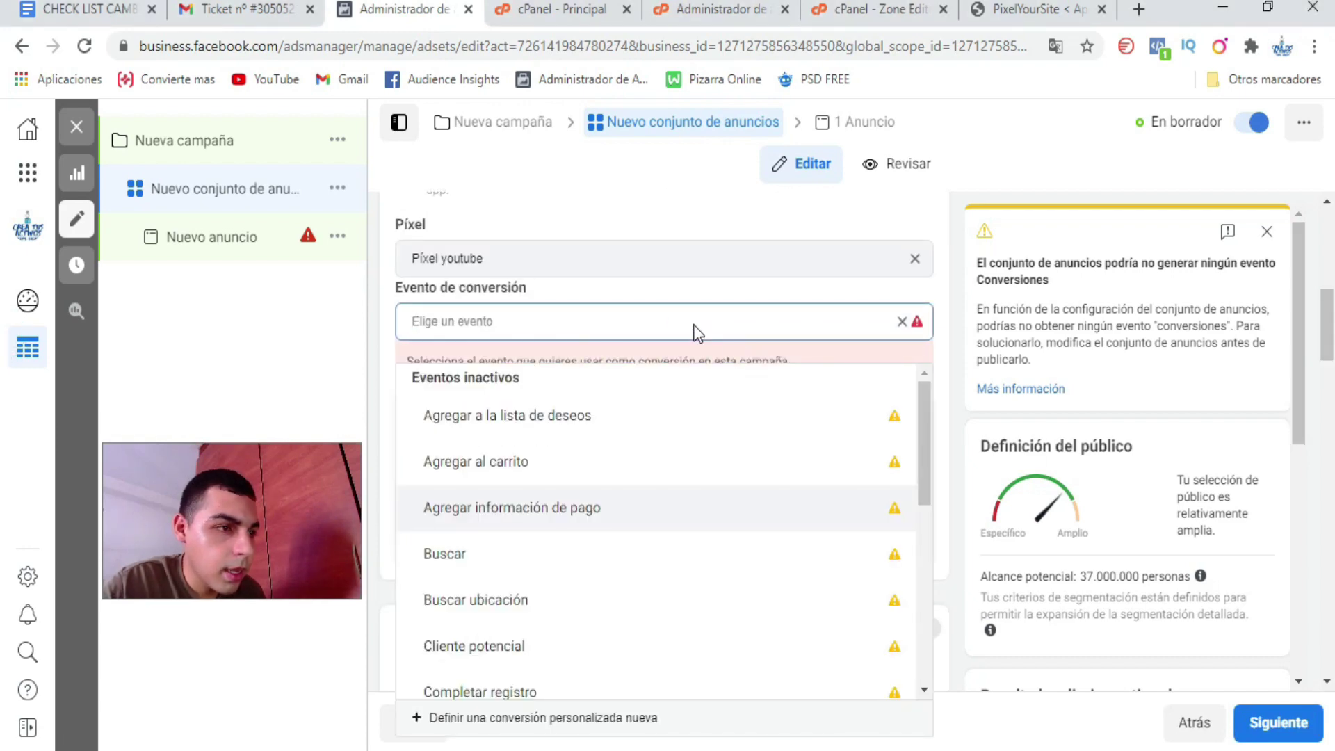
{"action": "left_click_drag", "start_coordinate": [923, 403], "coordinate": [931, 481]}
{"action": "mouse_move", "coordinate": [854, 505]}
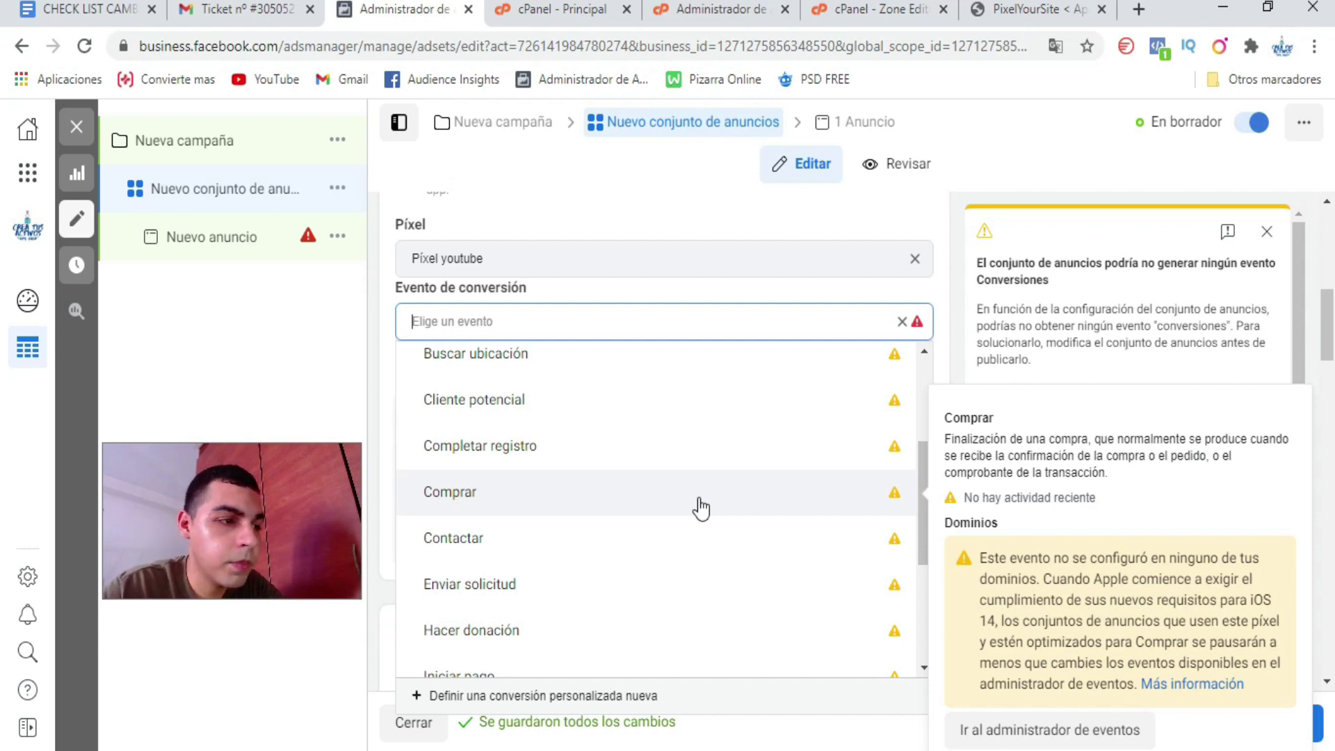
{"action": "left_click", "coordinate": [701, 508]}
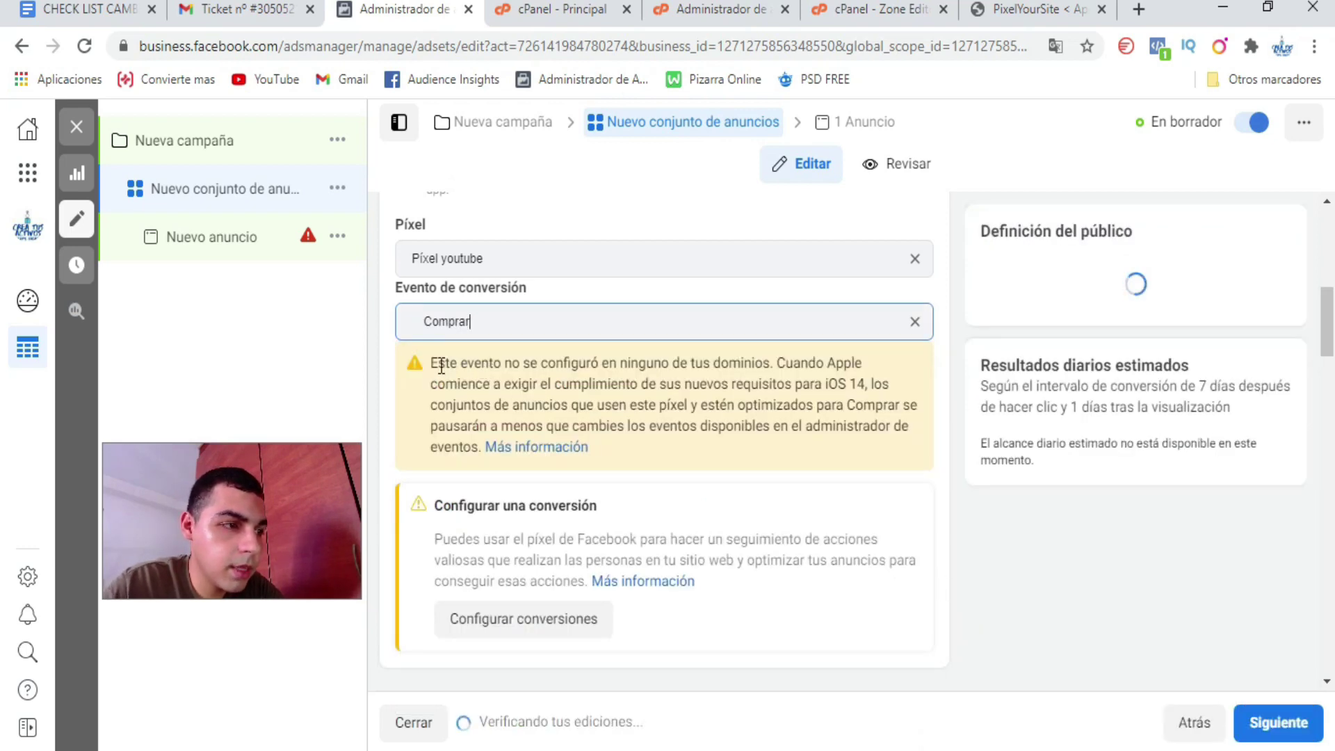
{"action": "left_click_drag", "start_coordinate": [438, 363], "coordinate": [635, 460]}
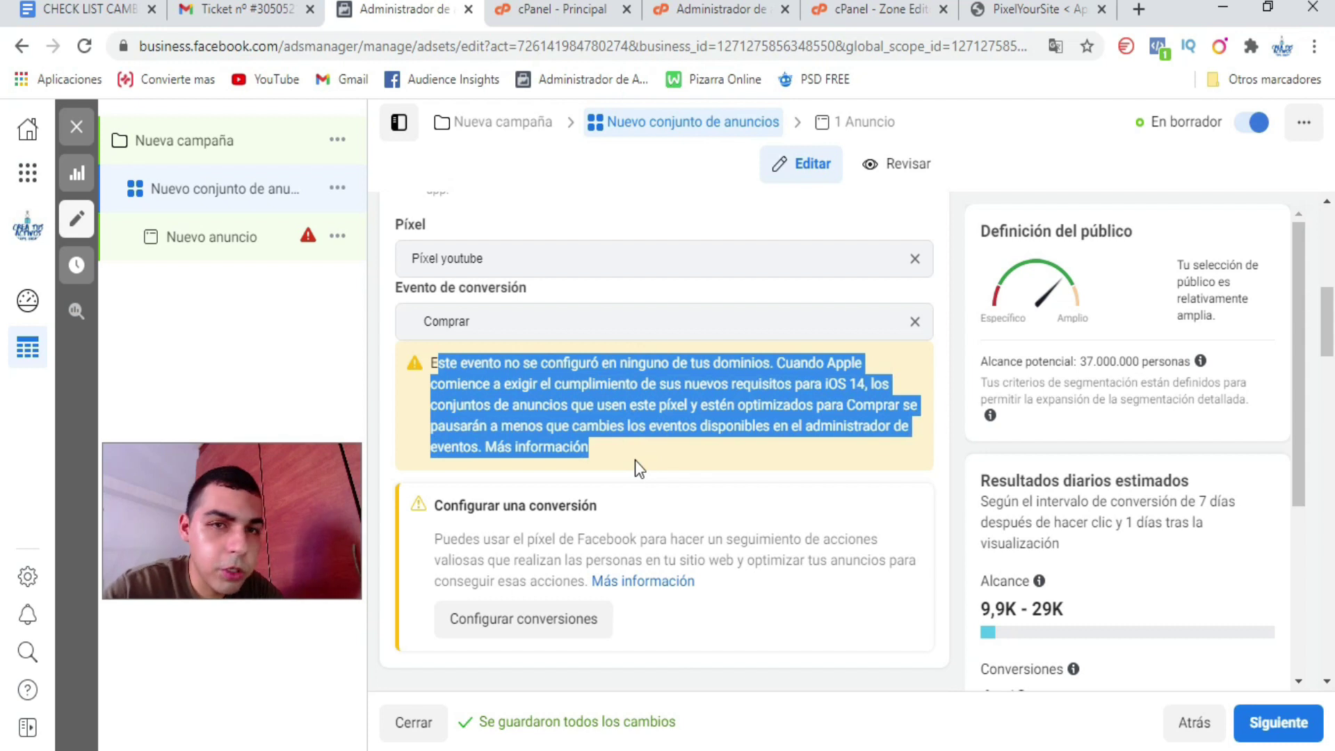
{"action": "left_click", "coordinate": [665, 459]}
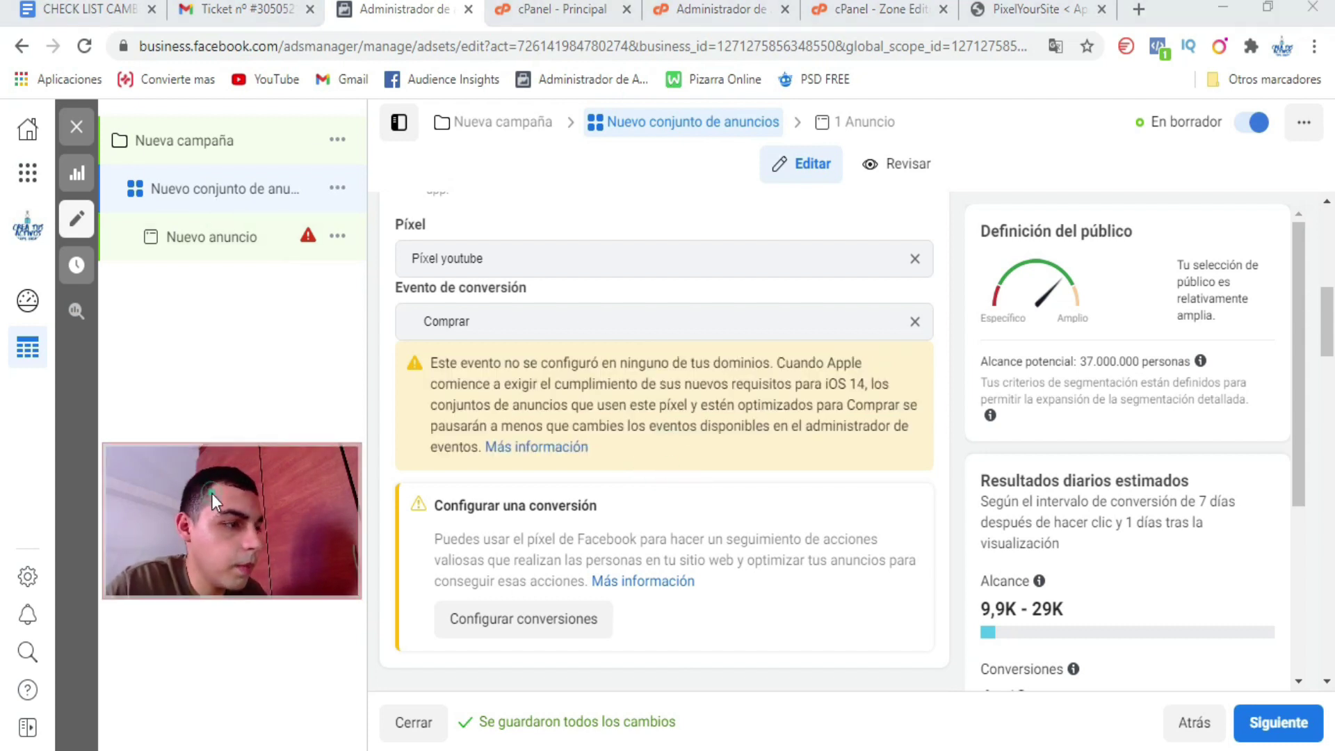
{"action": "left_click_drag", "start_coordinate": [1160, 619], "coordinate": [1190, 634]}
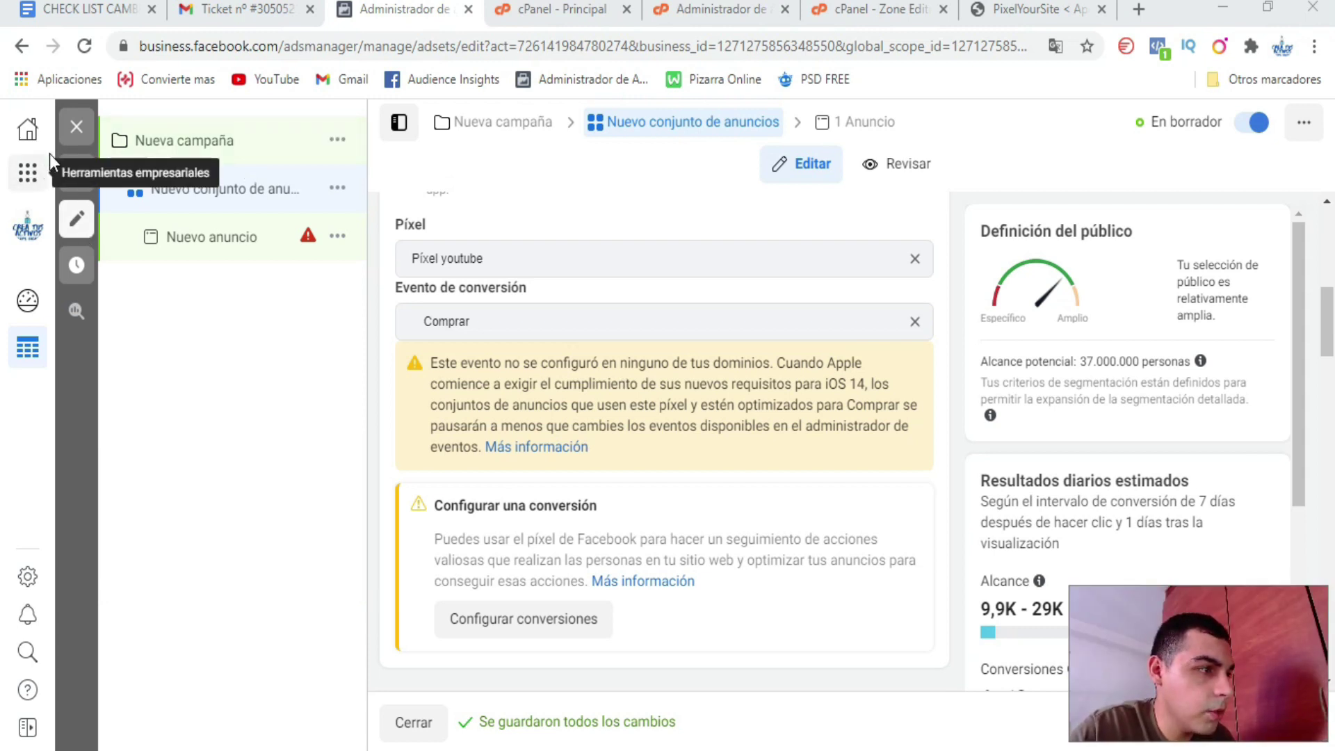
- Go to the Administrador de eventos for Píxel youtube and collapse the notice about changes affecting web events
{"action": "left_click", "coordinate": [27, 182]}
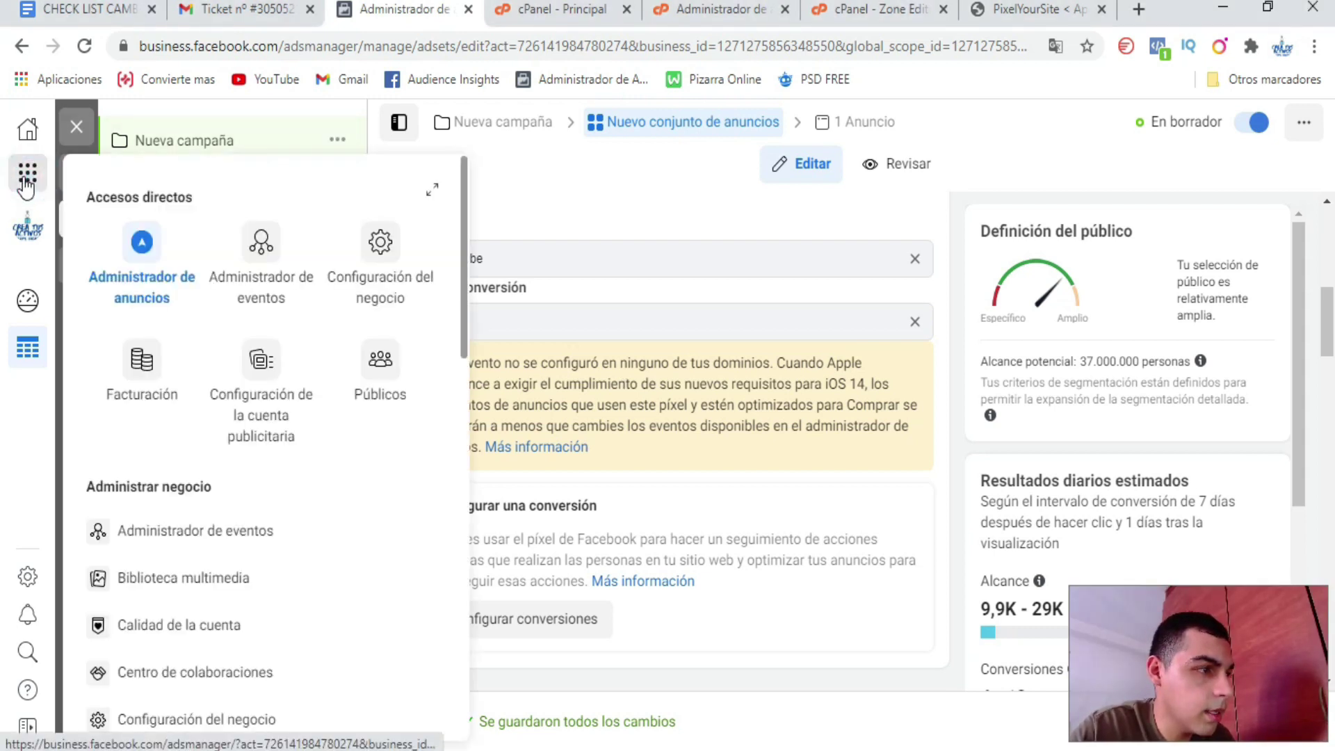
{"action": "left_click", "coordinate": [249, 226]}
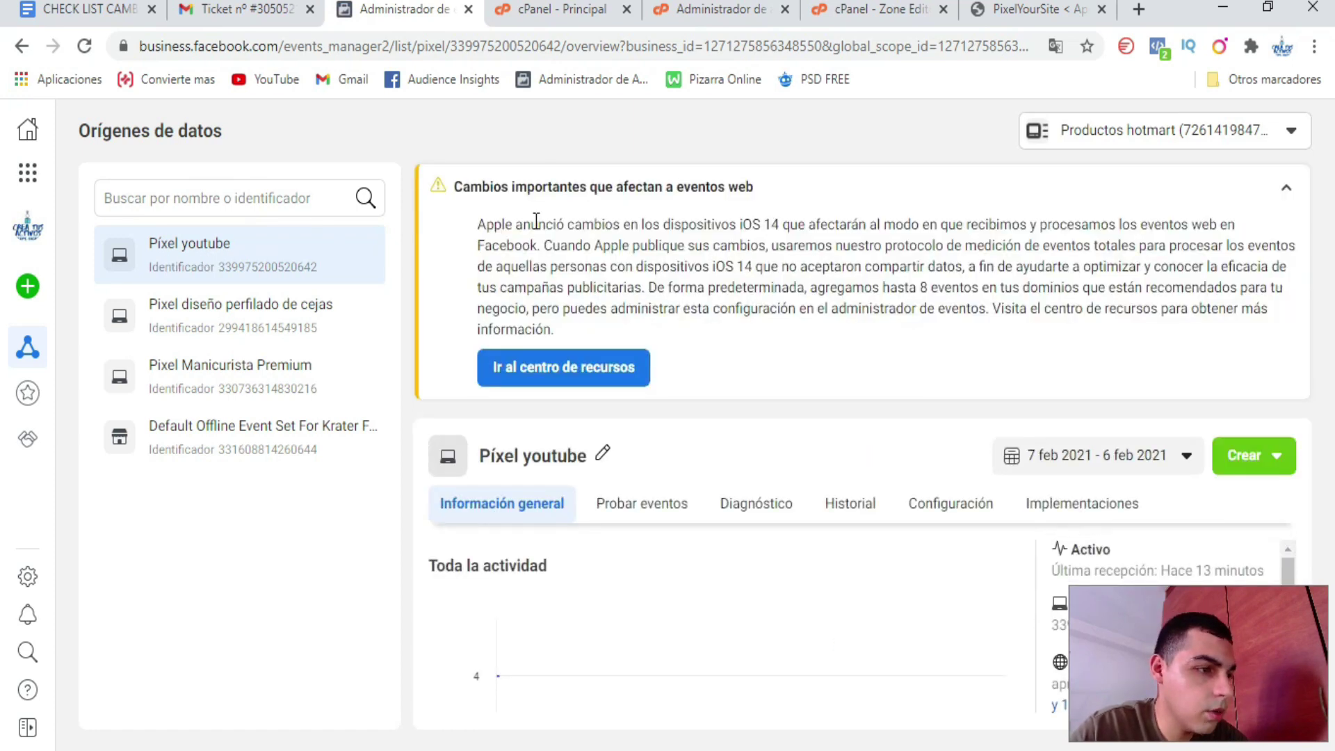
{"action": "left_click", "coordinate": [1287, 188]}
{"action": "left_click_drag", "start_coordinate": [728, 314], "coordinate": [640, 468]}
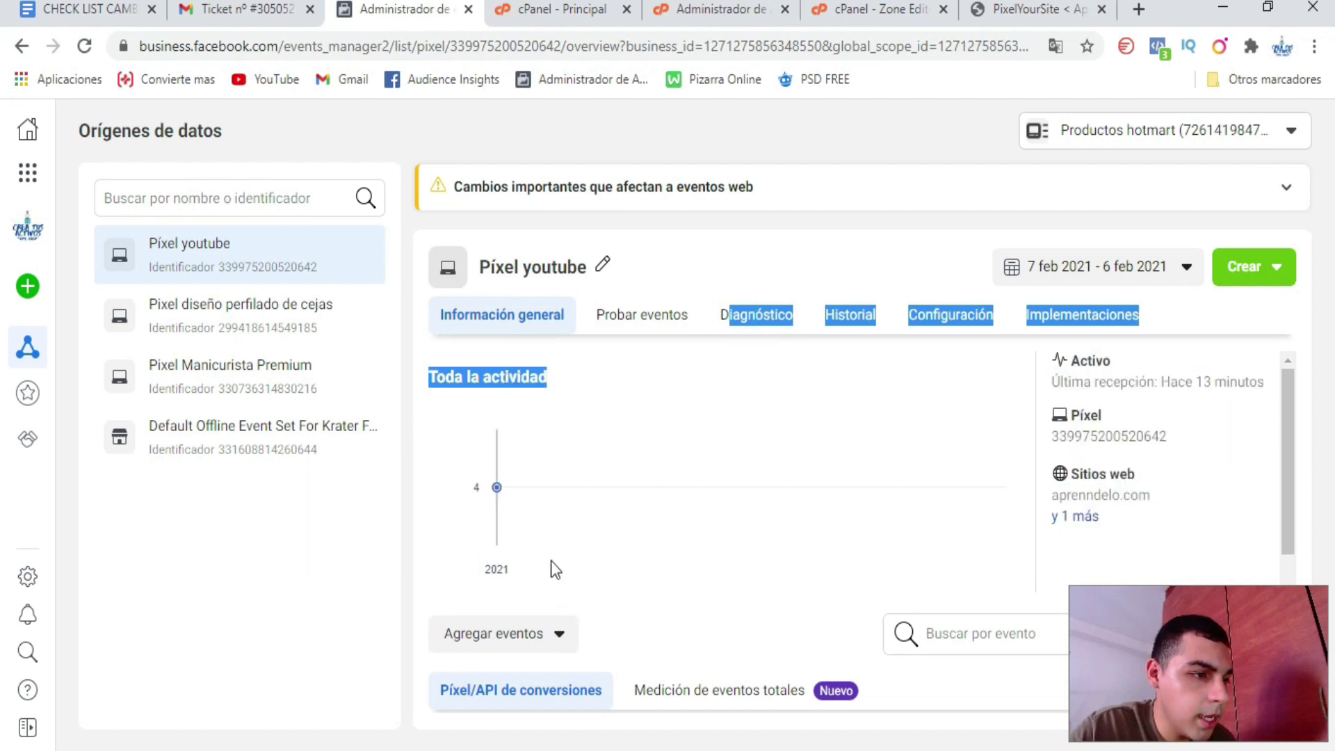
{"action": "left_click", "coordinate": [545, 643]}
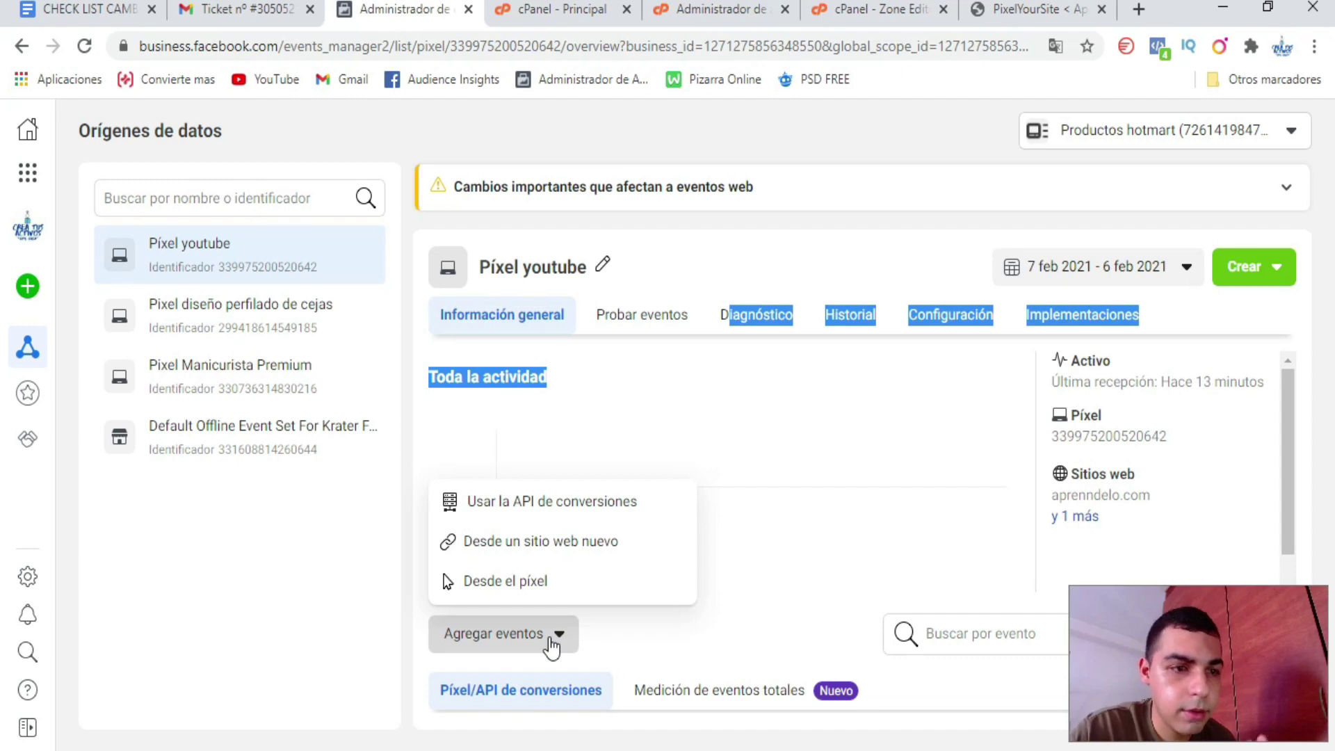
{"action": "left_click", "coordinate": [510, 546]}
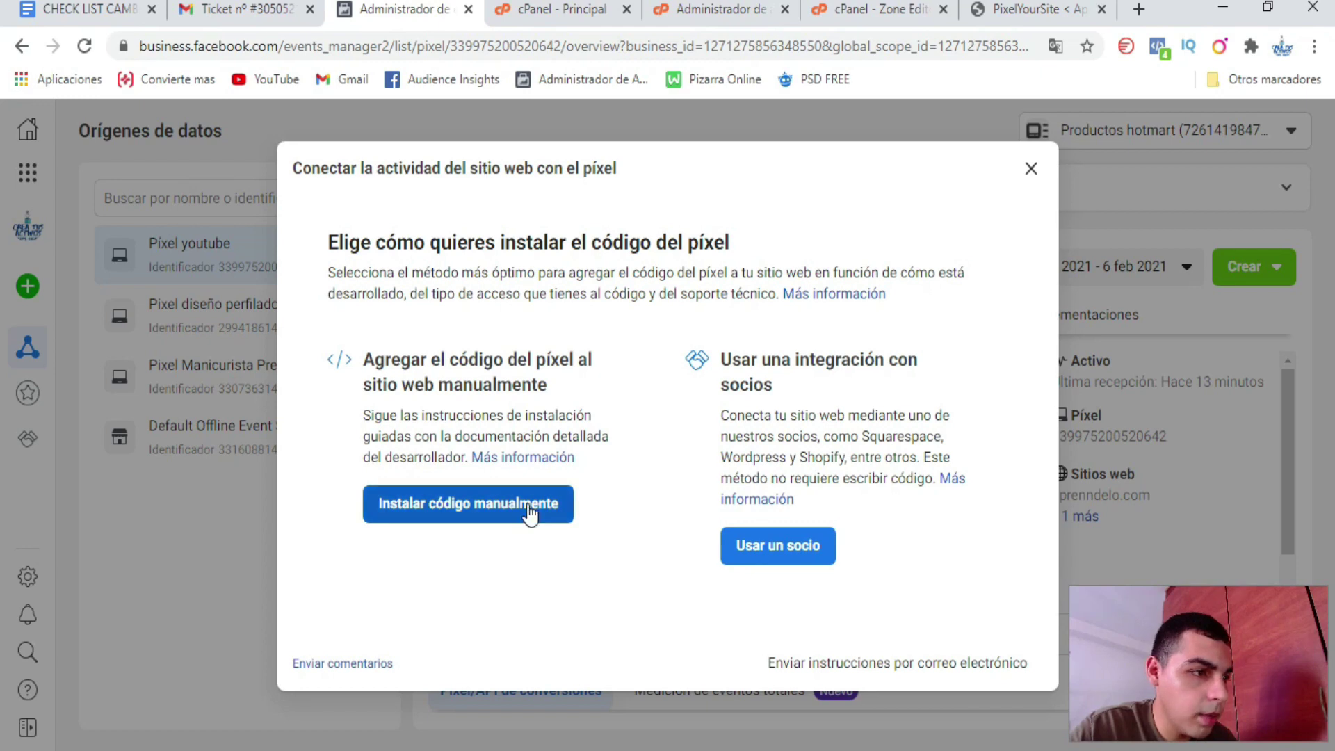
{"action": "left_click", "coordinate": [1031, 169]}
- Add events to Píxel youtube from a new website, choose manual code installation and copy the base code
{"action": "left_click", "coordinate": [547, 635]}
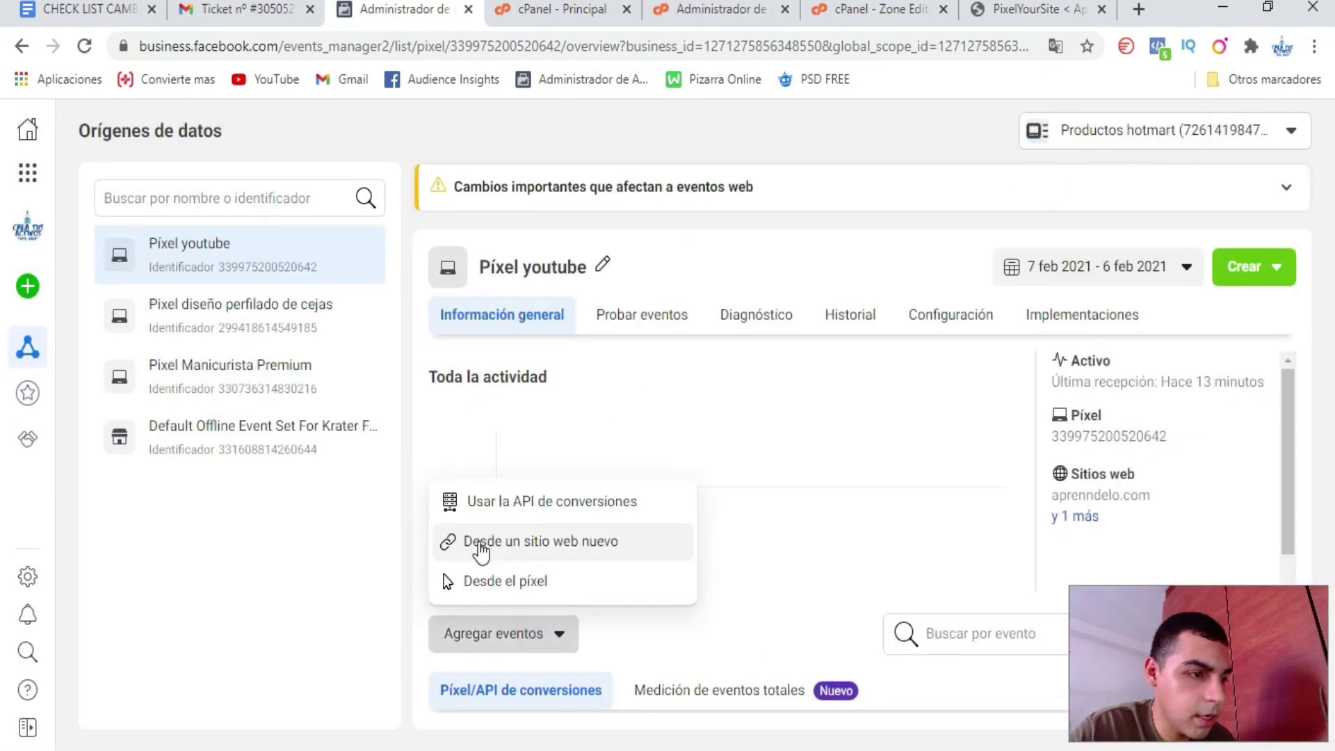
{"action": "left_click", "coordinate": [530, 547]}
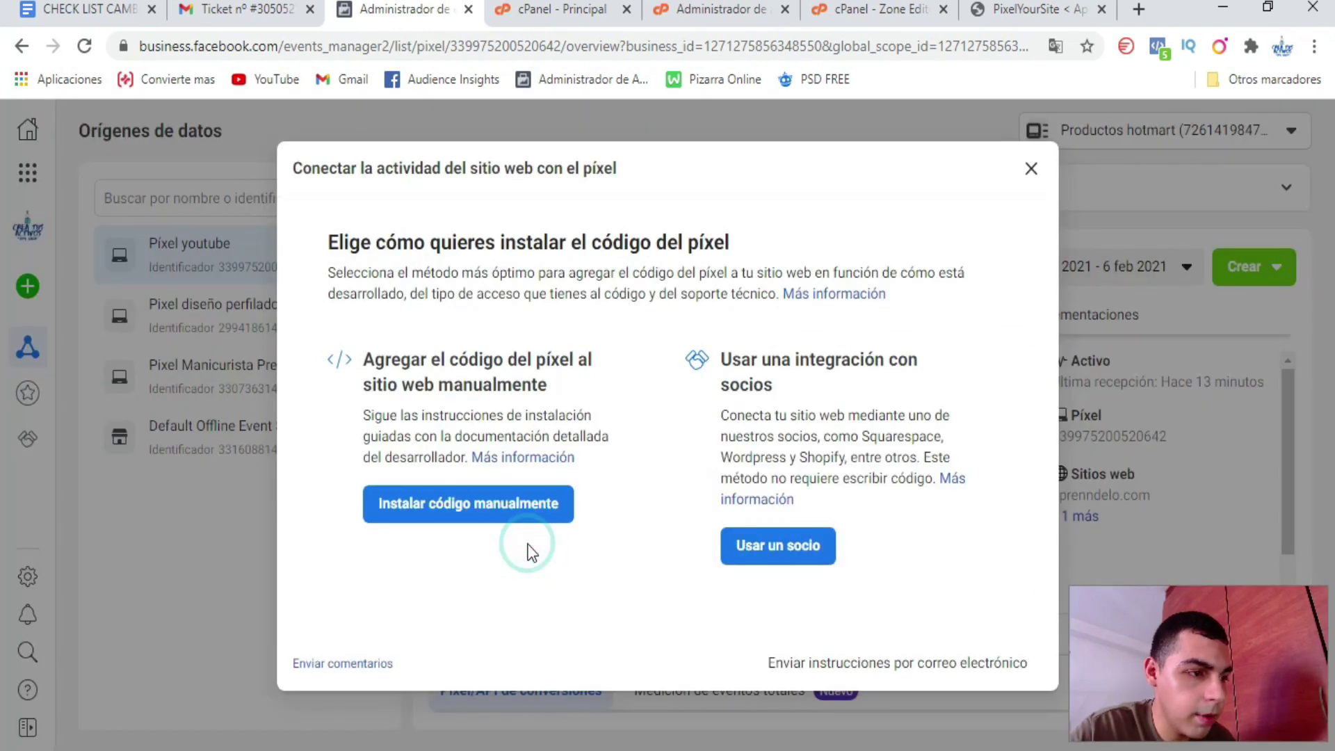
{"action": "left_click", "coordinate": [465, 504]}
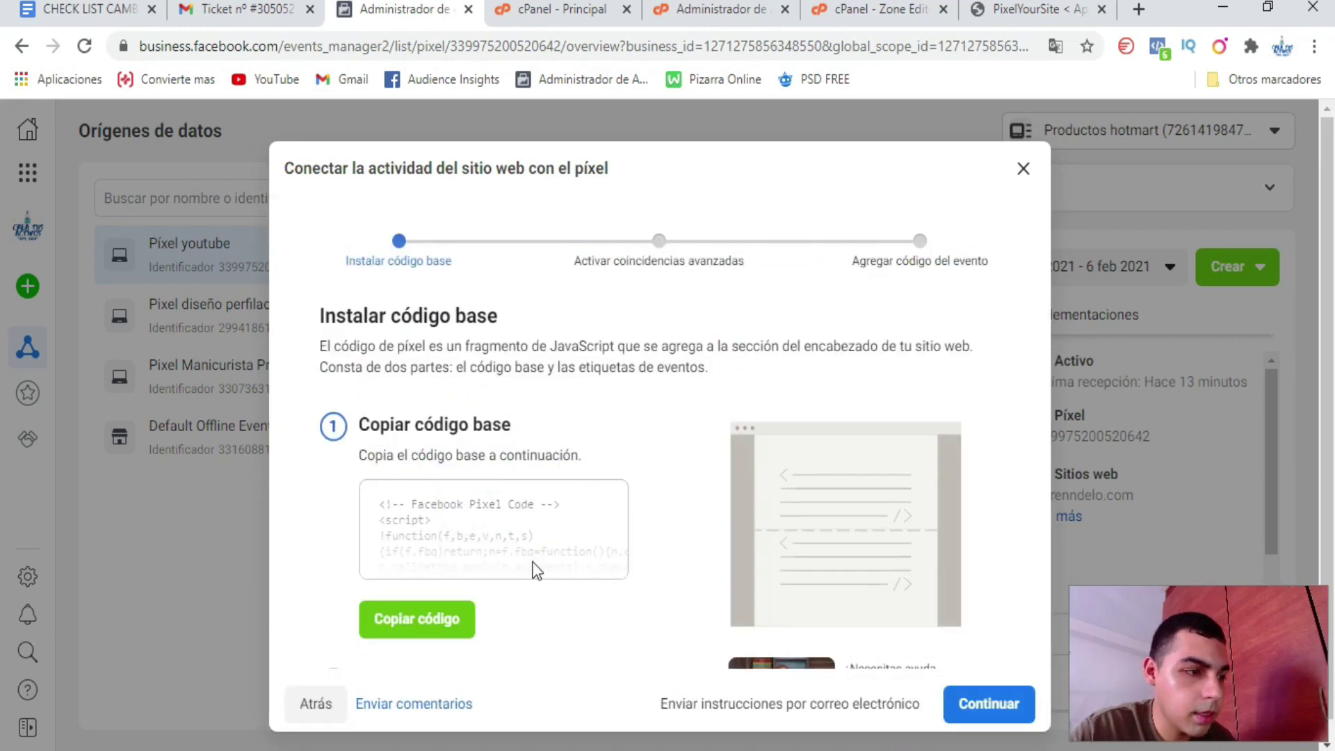
{"action": "left_click", "coordinate": [416, 619]}
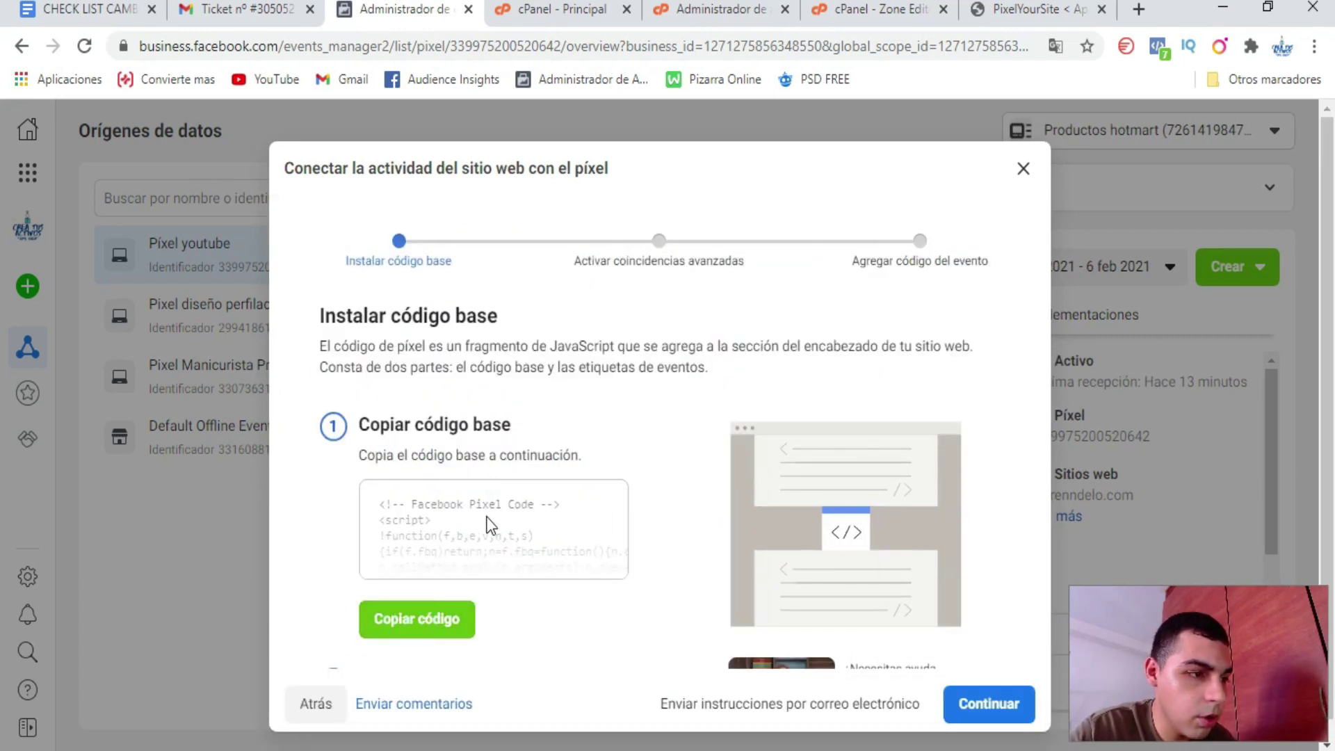
{"action": "left_click", "coordinate": [427, 618]}
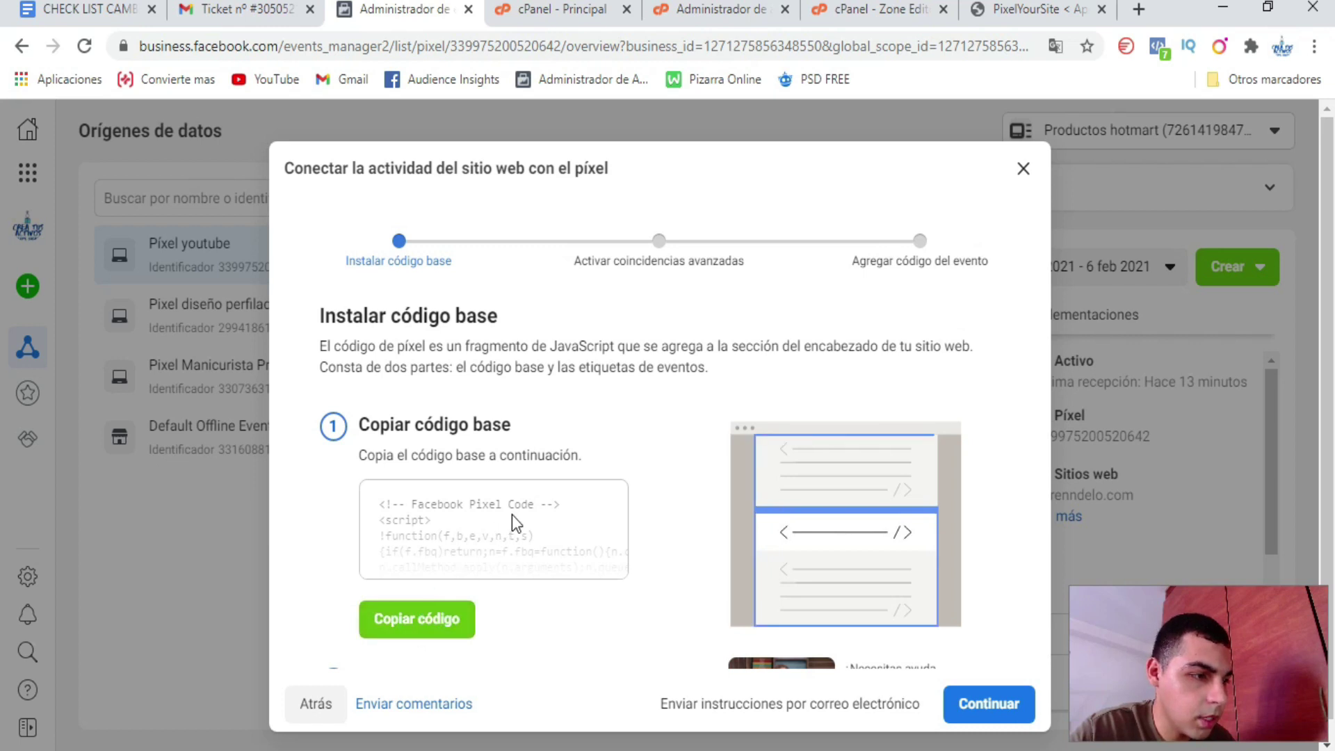
{"action": "left_click", "coordinate": [424, 619]}
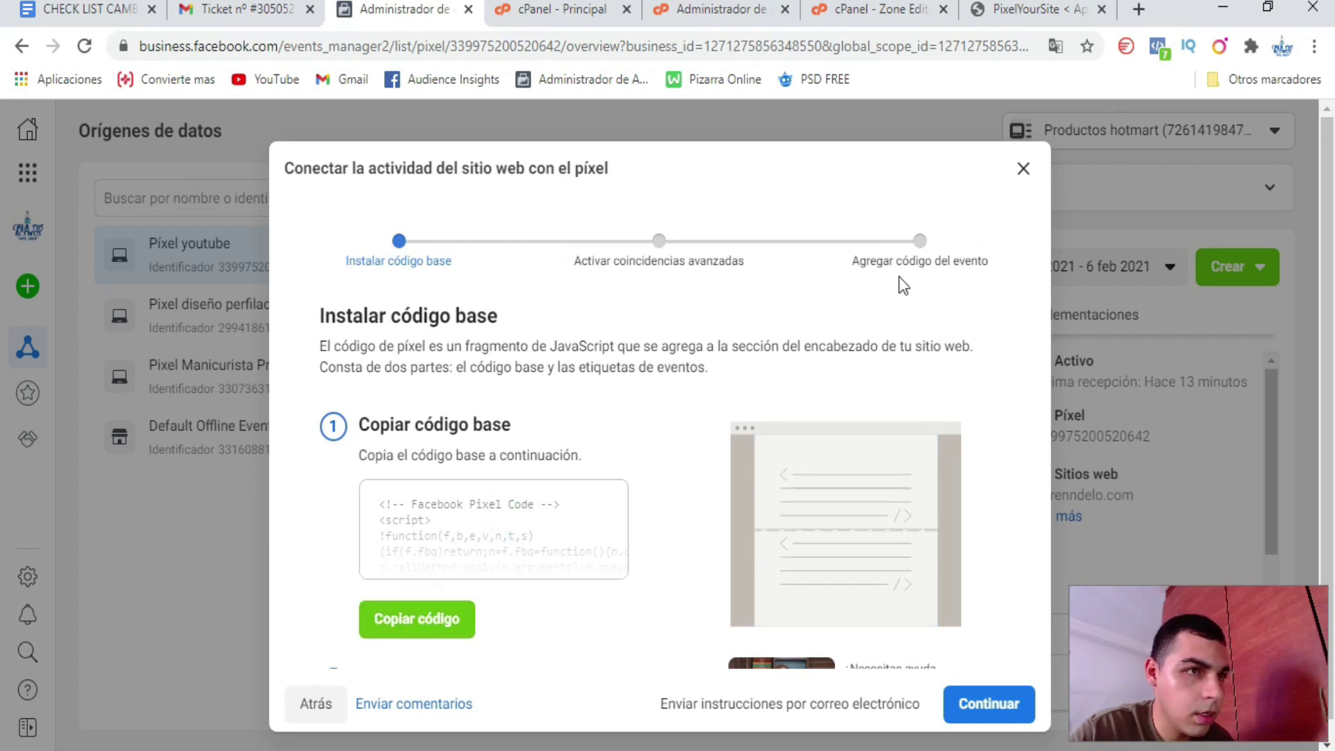
- Open Bloc de notas, paste the copied pixel base code to view it, and close the document without saving
{"action": "key", "text": "super"}
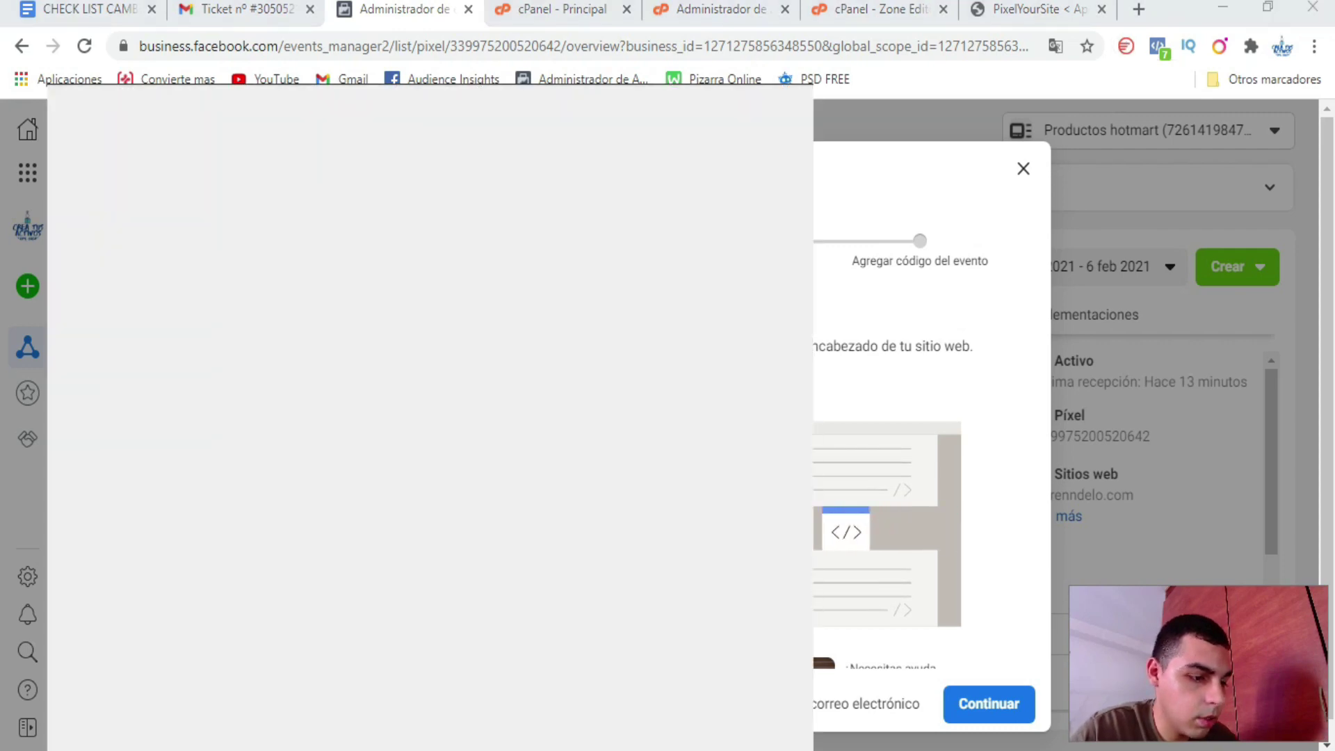
{"action": "type", "text": "bloc"}
{"action": "left_click", "coordinate": [298, 184]}
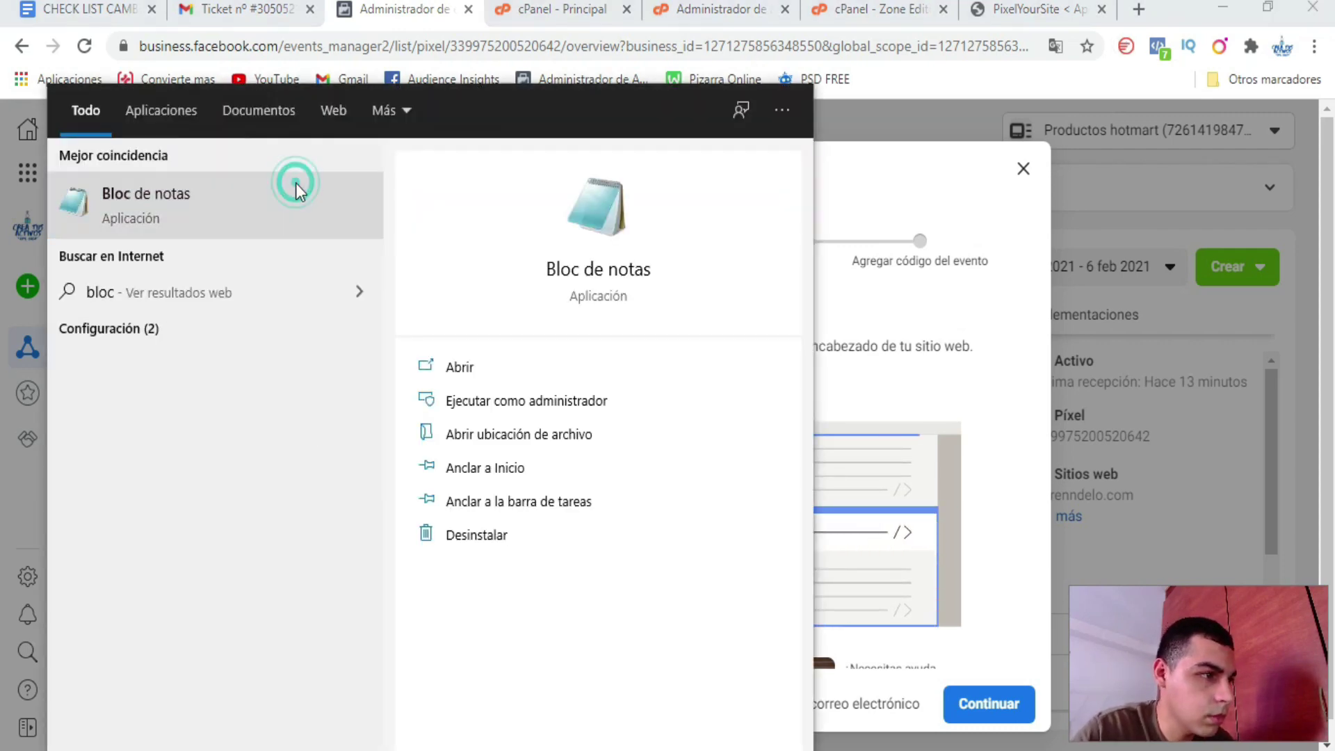
{"action": "key", "text": "ctrl+v"}
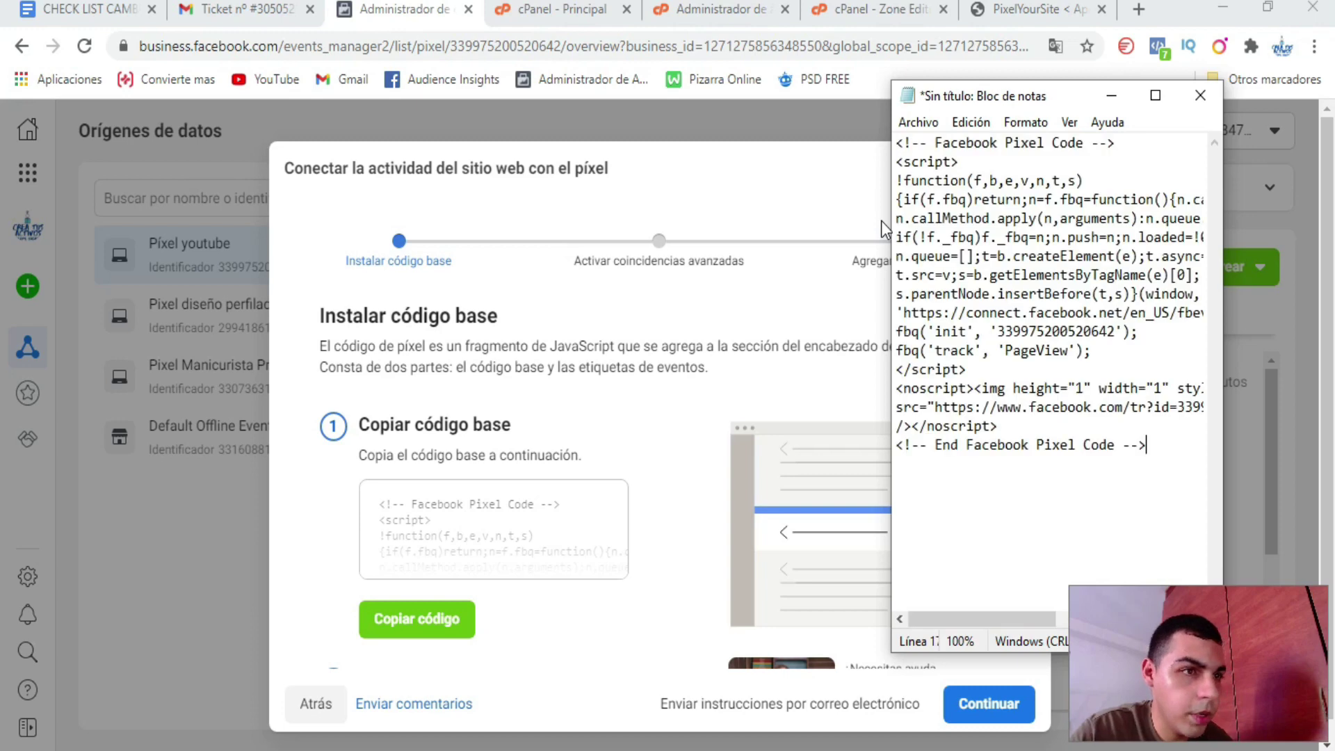
{"action": "left_click", "coordinate": [1200, 95]}
{"action": "left_click", "coordinate": [690, 391]}
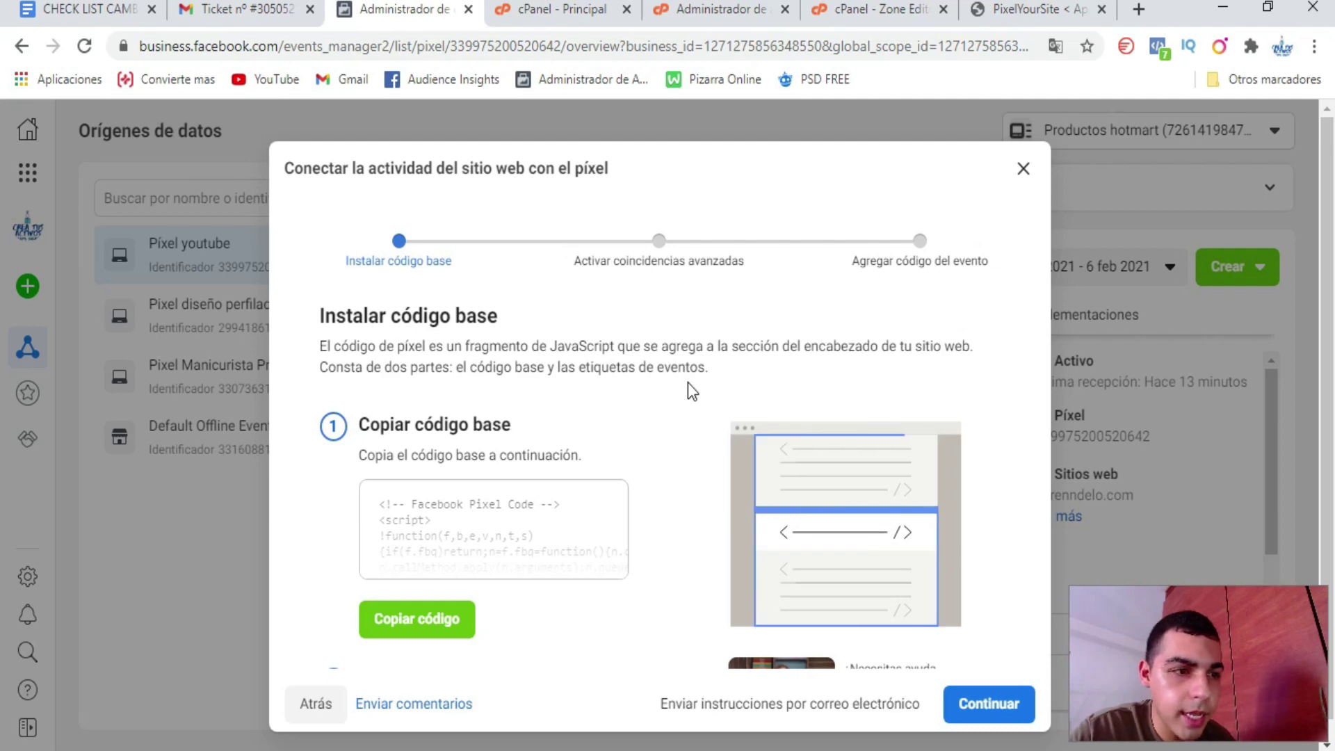
- Switch to the site's WordPress admin, where PixelYourSite is open, and show the list of all pages
{"action": "left_click", "coordinate": [1013, 15]}
{"action": "left_click", "coordinate": [1014, 16]}
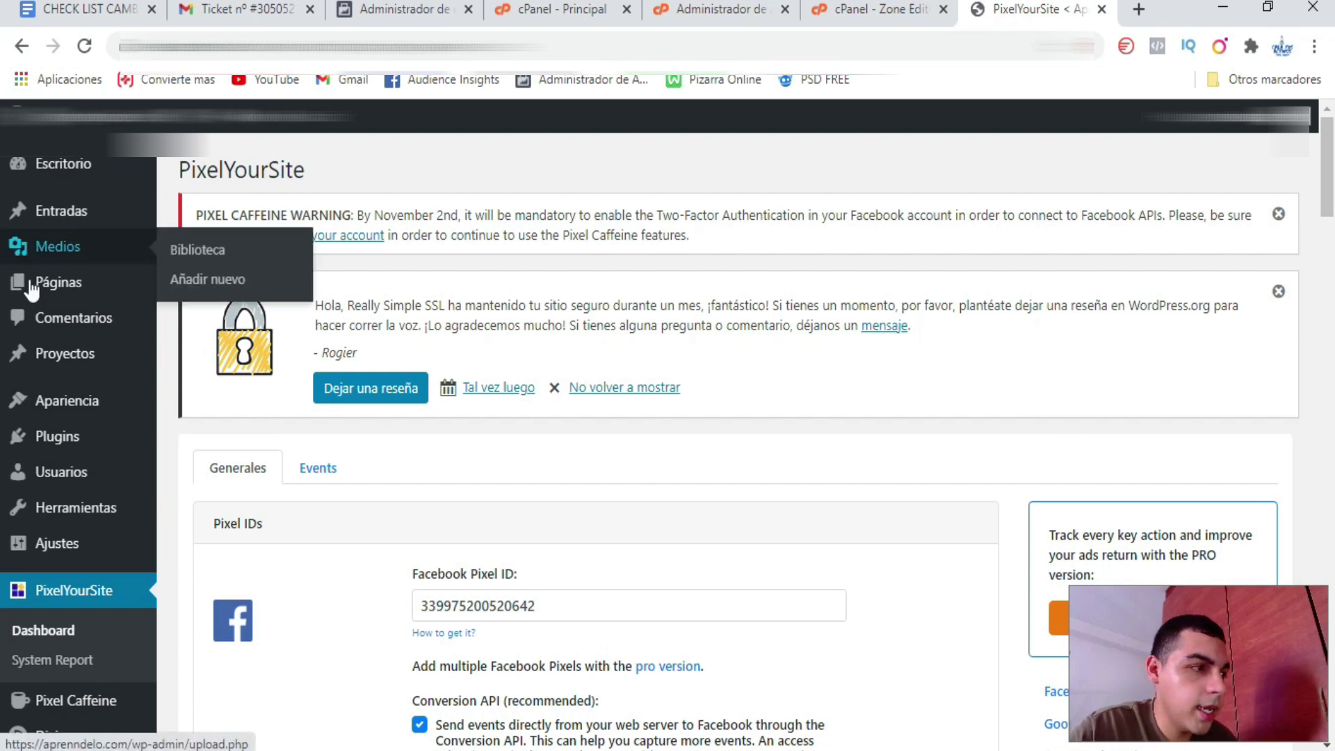
{"action": "left_click", "coordinate": [50, 288]}
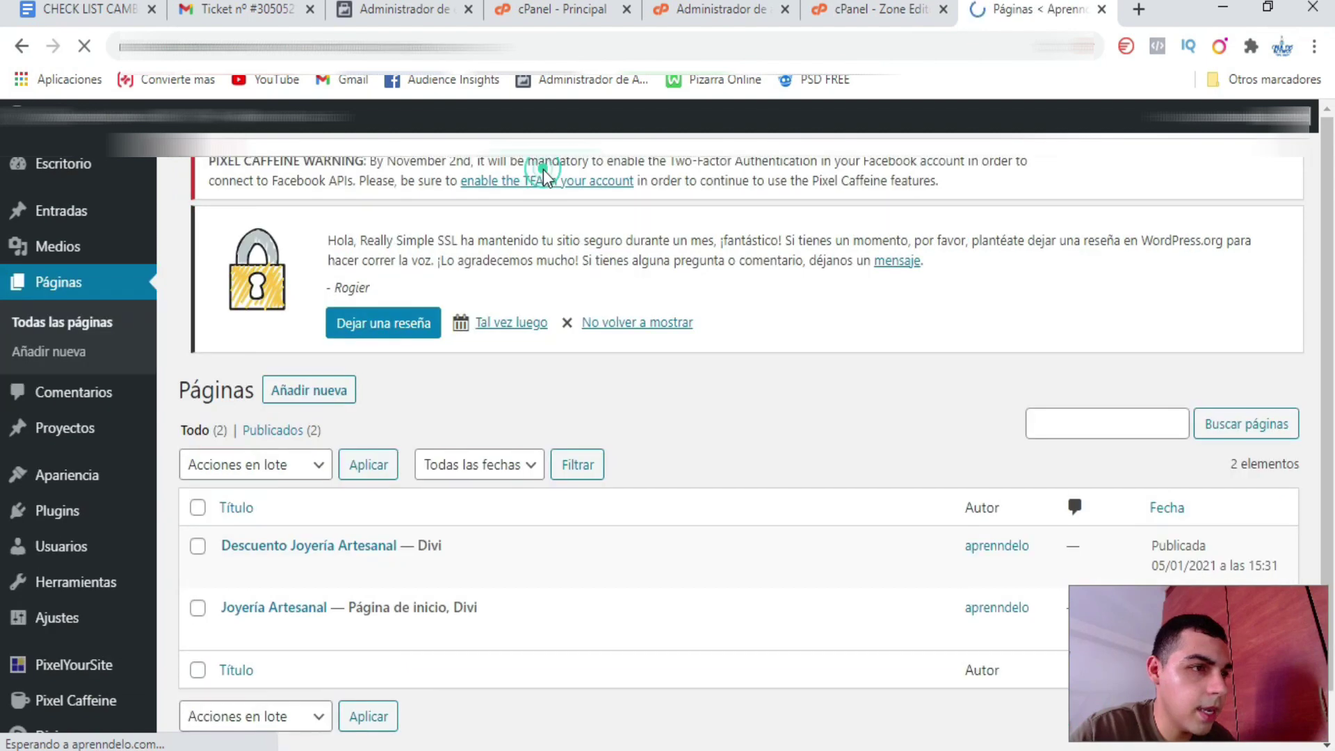
- Open the Joyería Artesanal page for editing and expand its PixelYourSite Head & Footer Scripts section
{"action": "scroll", "coordinate": [3, 167], "scroll_direction": "down", "scroll_amount": 1}
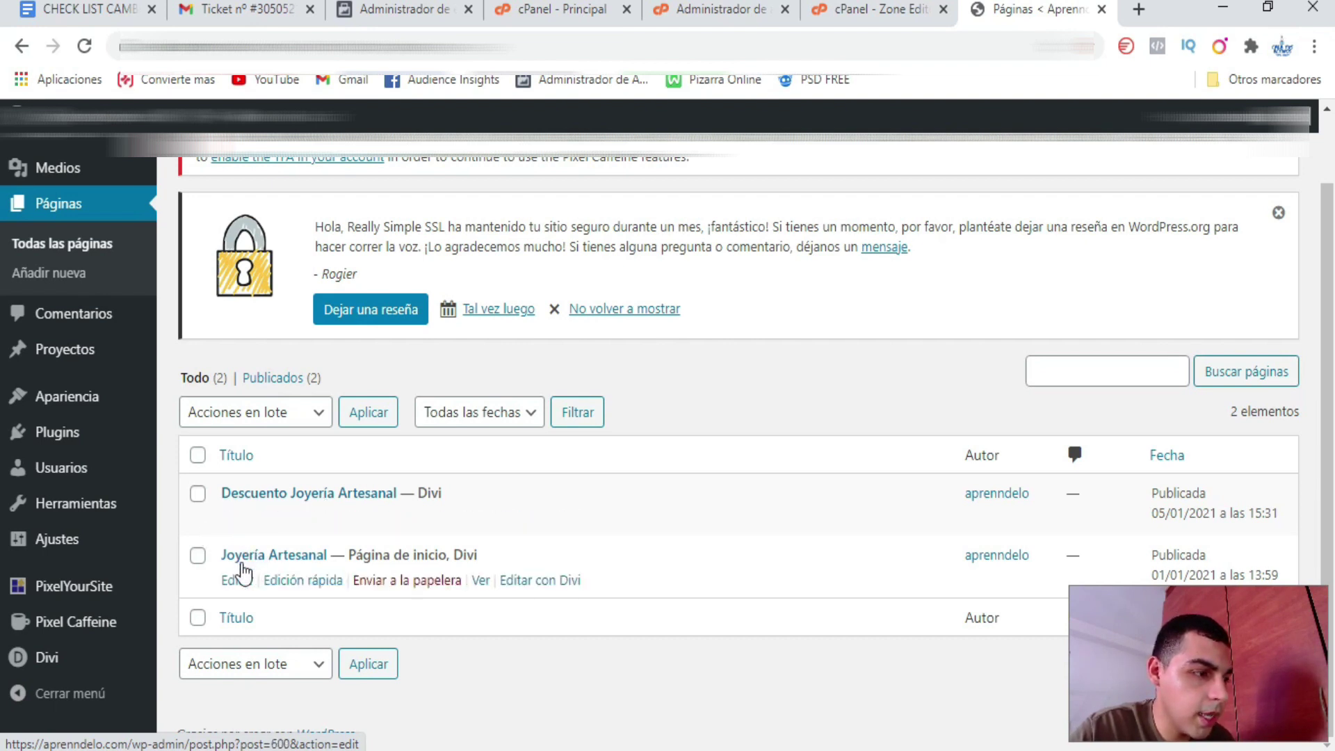
{"action": "left_click", "coordinate": [232, 583]}
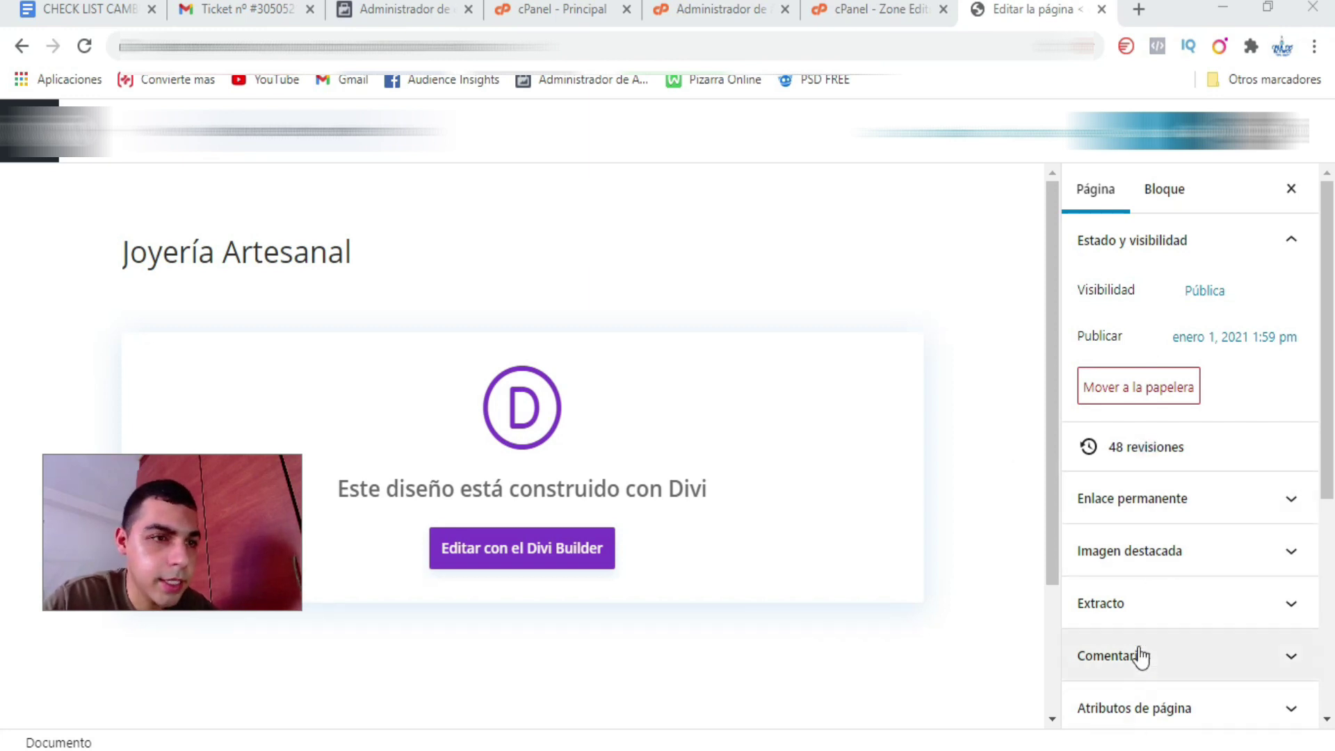
{"action": "scroll", "coordinate": [1333, 304], "scroll_direction": "down", "scroll_amount": 2}
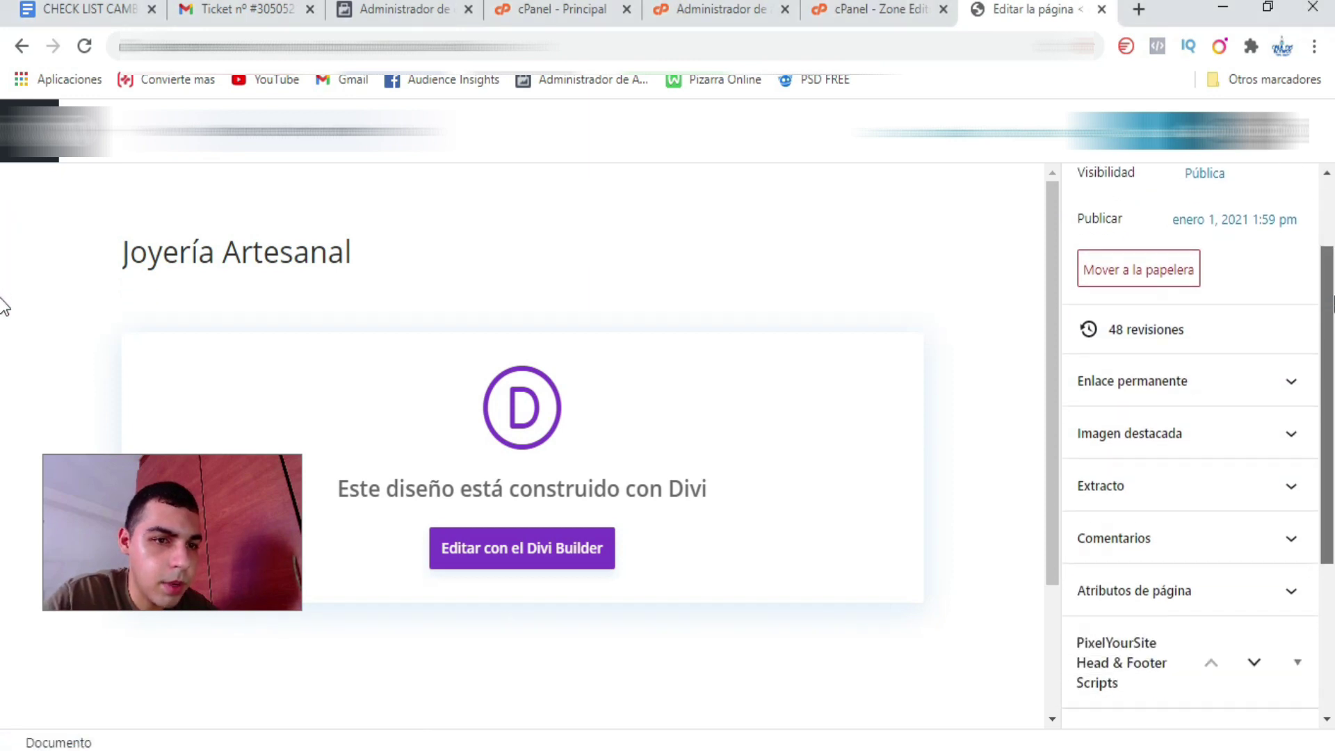
{"action": "left_click_drag", "start_coordinate": [1333, 303], "coordinate": [1333, 448]}
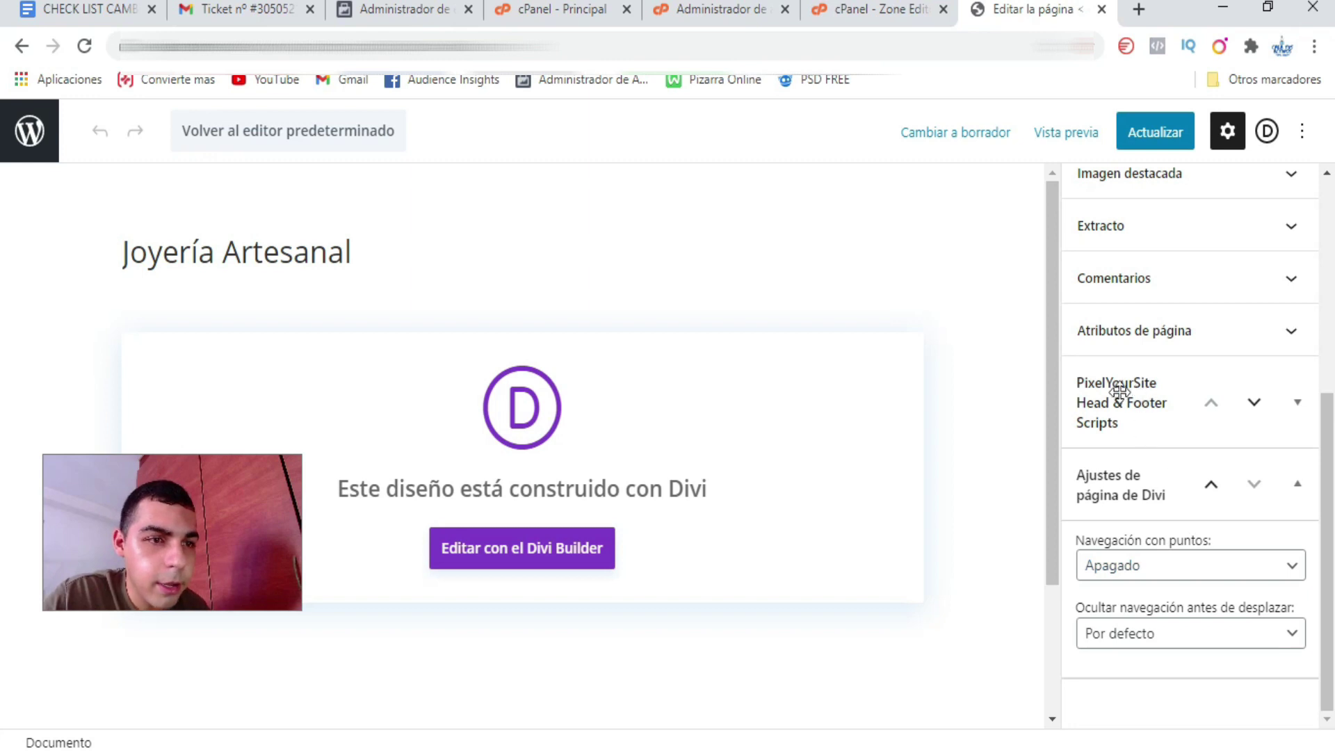
{"action": "left_click", "coordinate": [1298, 408]}
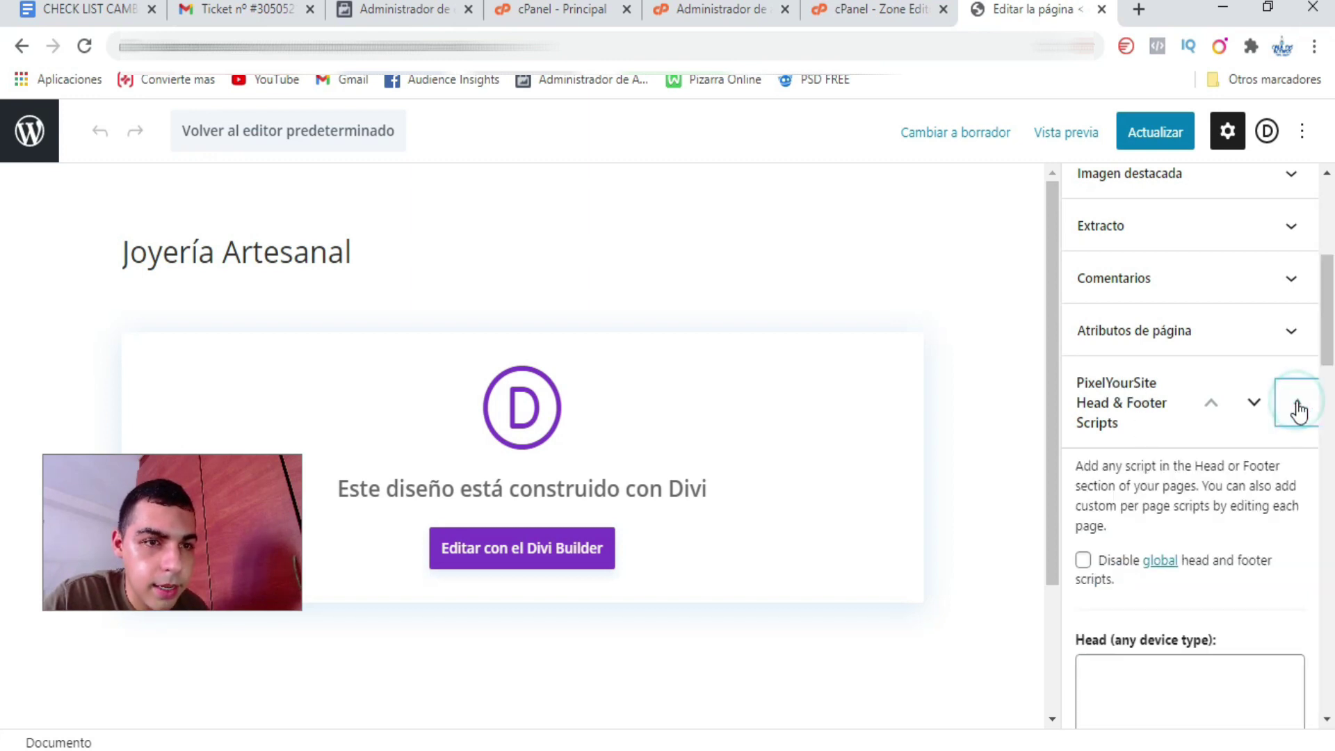
{"action": "left_click_drag", "start_coordinate": [1328, 389], "coordinate": [1328, 394]}
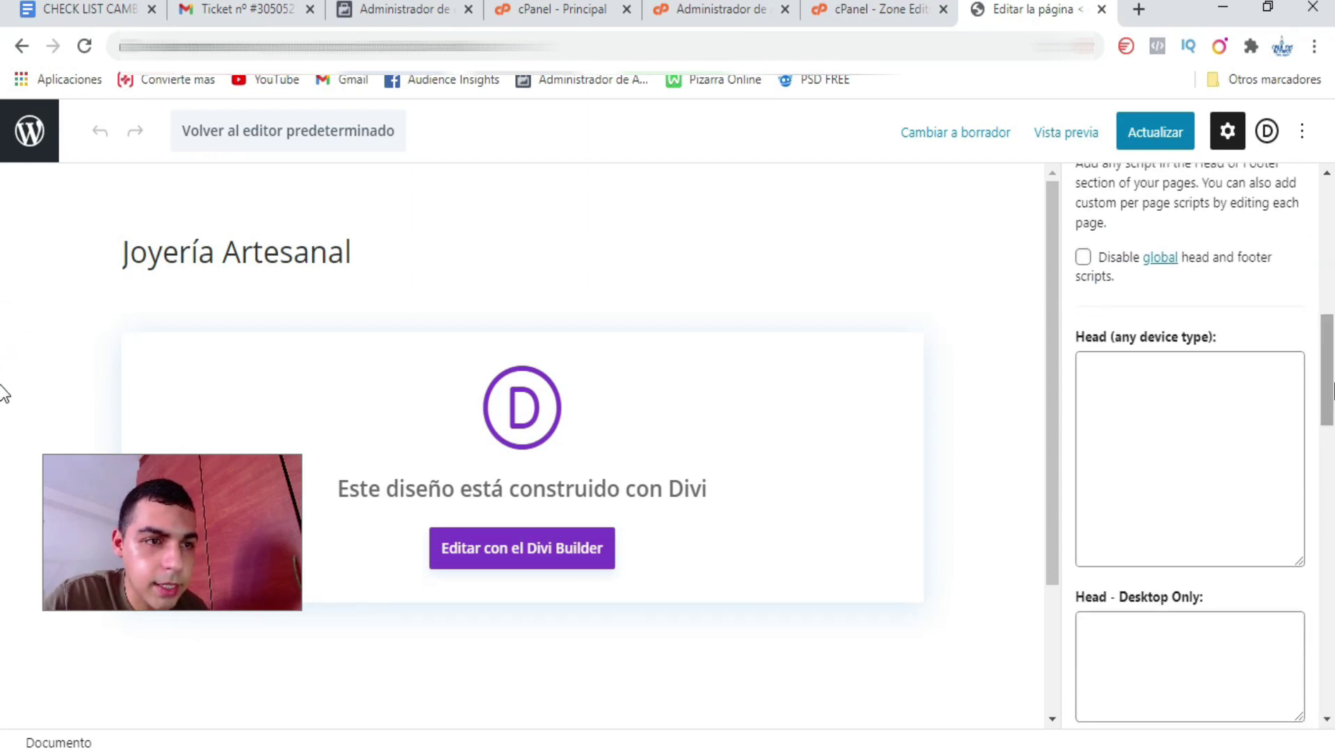
- Paste the copied pixel base code into the page's Head (any device type) script field and view its PageView tracking line
{"action": "left_click_drag", "start_coordinate": [1076, 341], "coordinate": [1218, 347]}
{"action": "left_click", "coordinate": [1083, 348]}
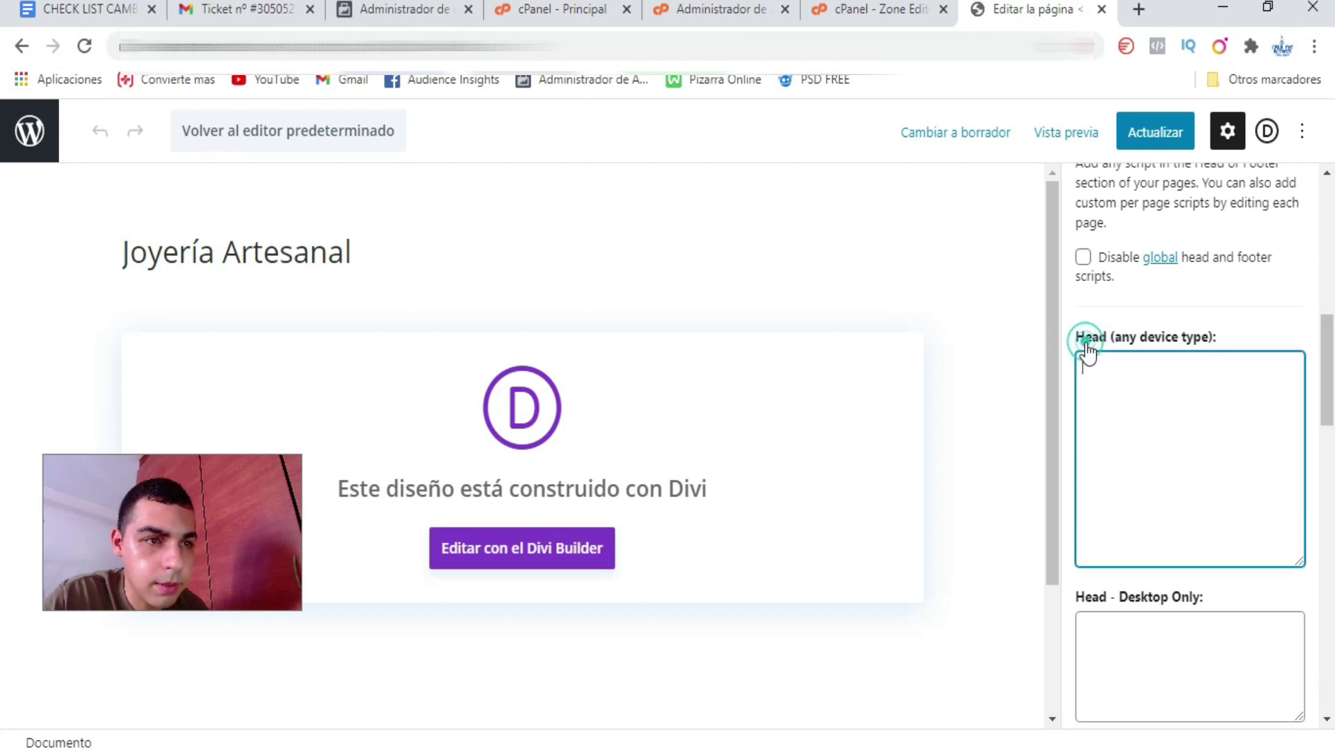
{"action": "left_click_drag", "start_coordinate": [1075, 335], "coordinate": [1215, 348]}
{"action": "left_click", "coordinate": [1102, 363]}
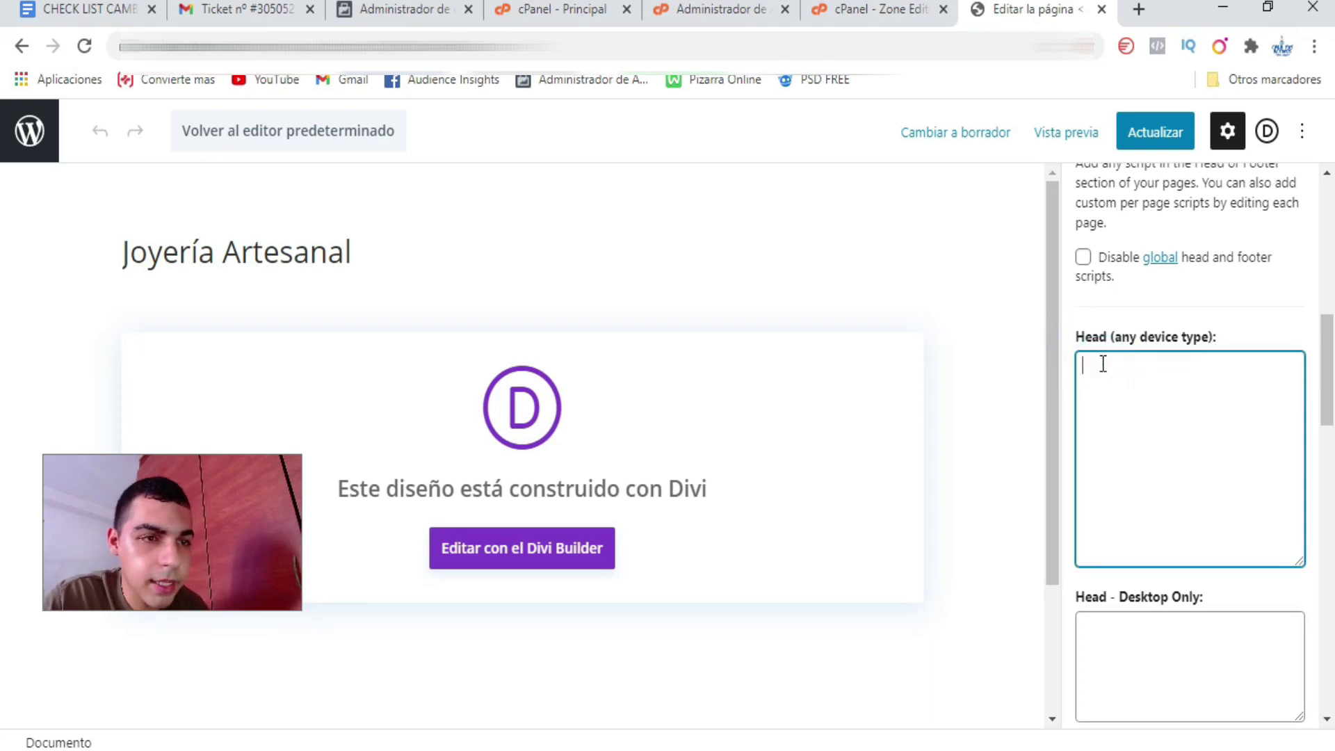
{"action": "key", "text": "ctrl+v"}
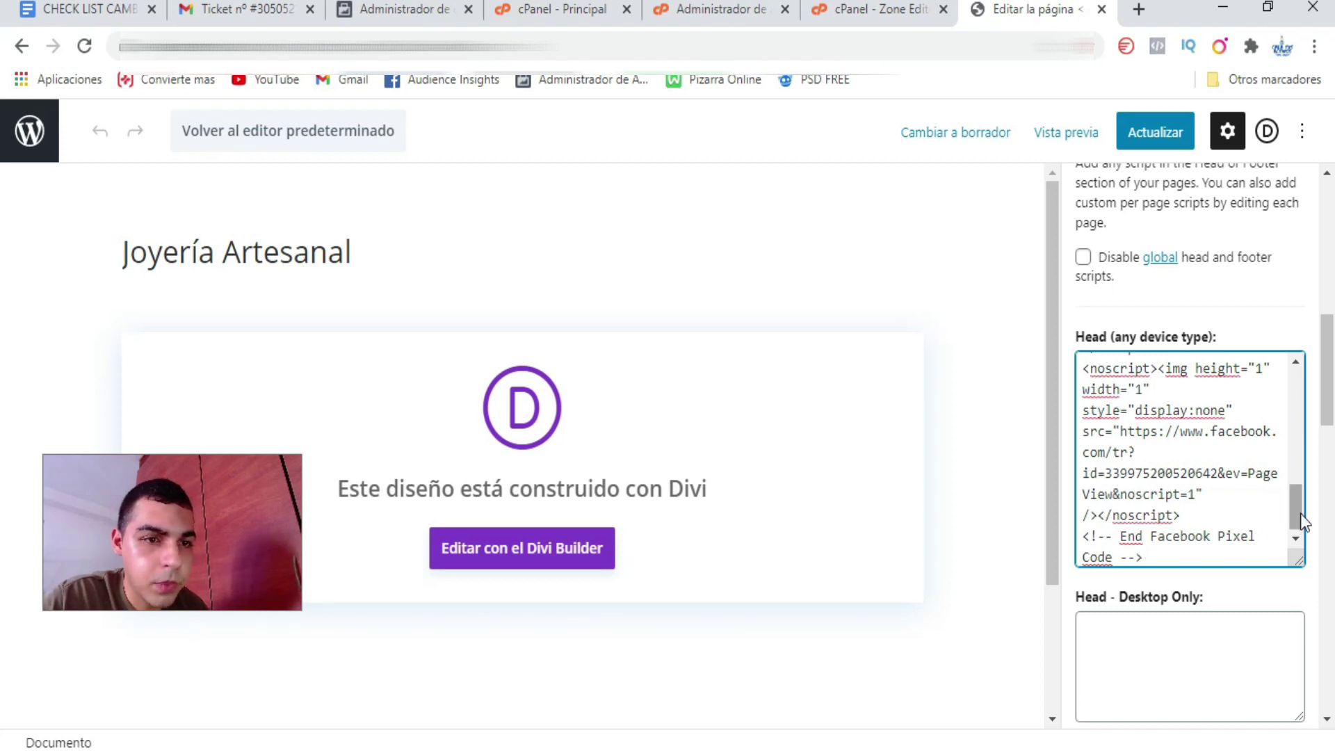
{"action": "left_click_drag", "start_coordinate": [1301, 513], "coordinate": [1299, 498]}
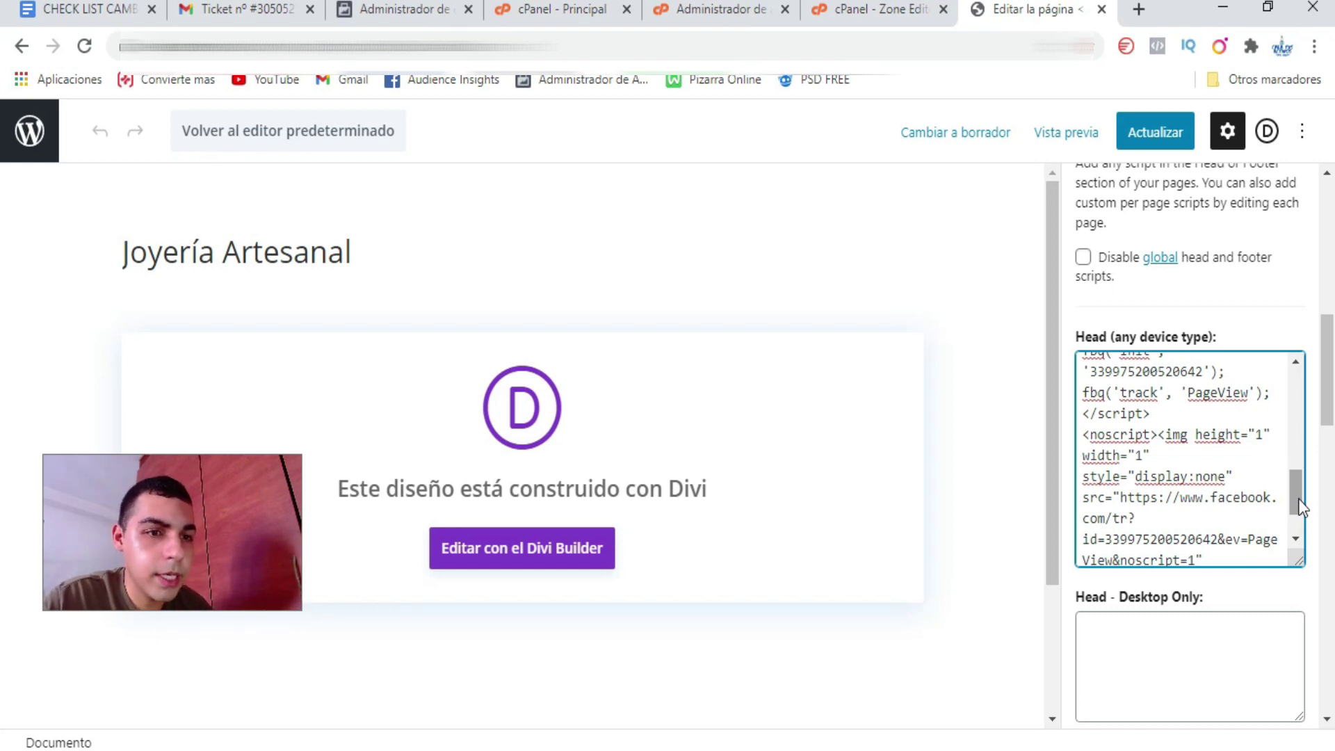
- Search Google in a new tab for "eventos pixel compra pago iniciado" and open Facebook's help article on standard pixel event specifications
{"action": "left_click", "coordinate": [1139, 9]}
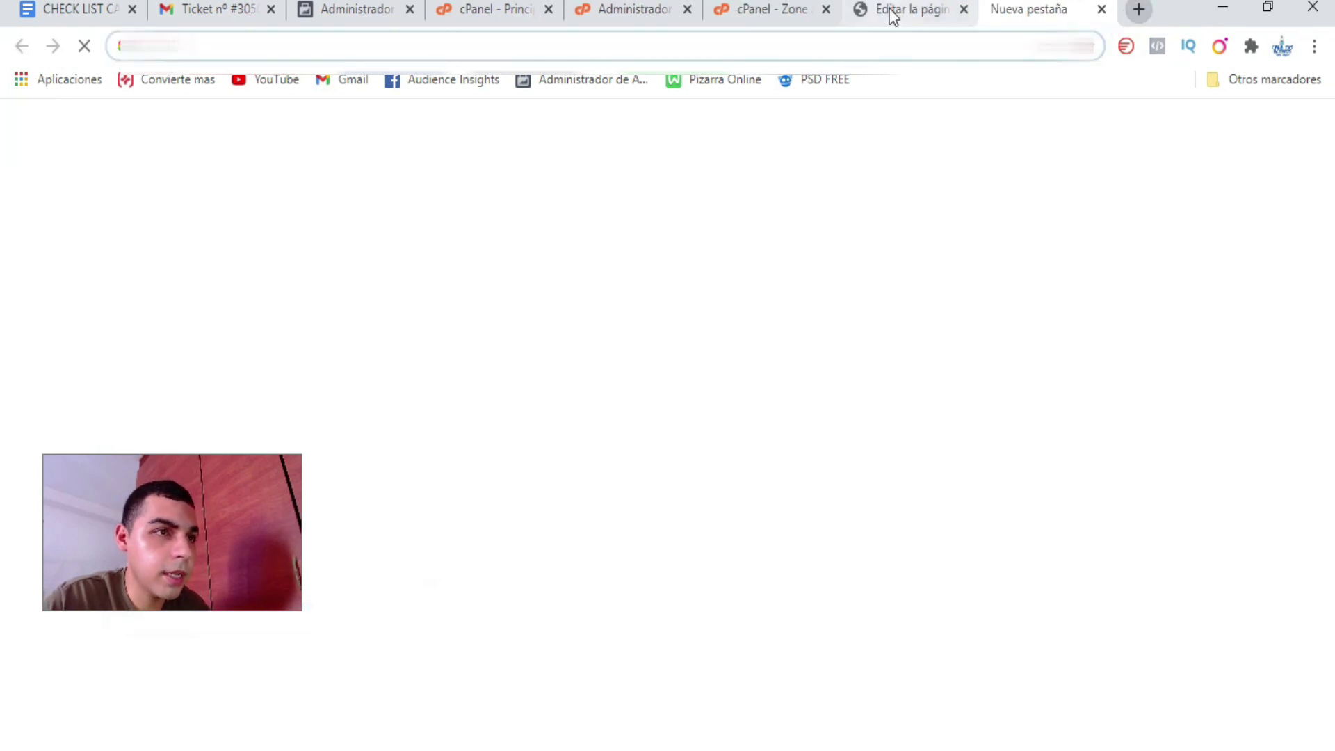
{"action": "left_click", "coordinate": [876, 46]}
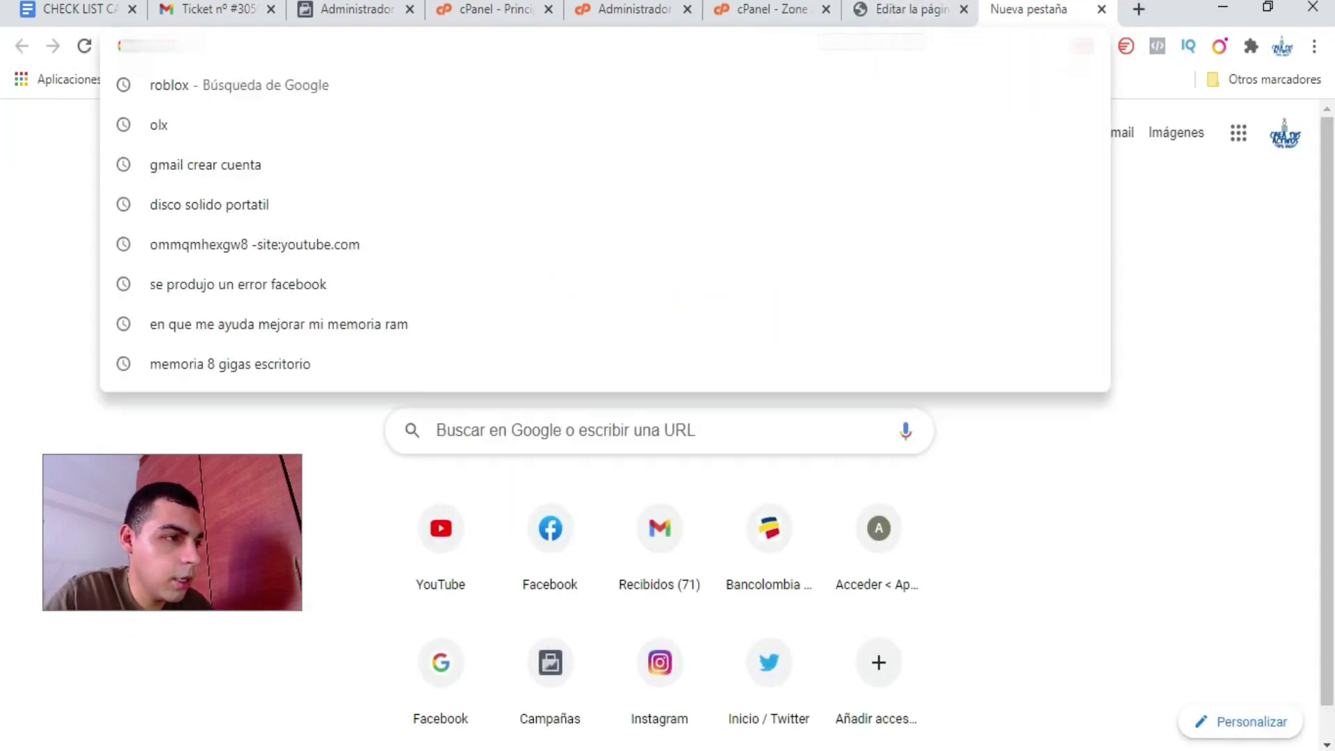
{"action": "type", "text": "eventos"}
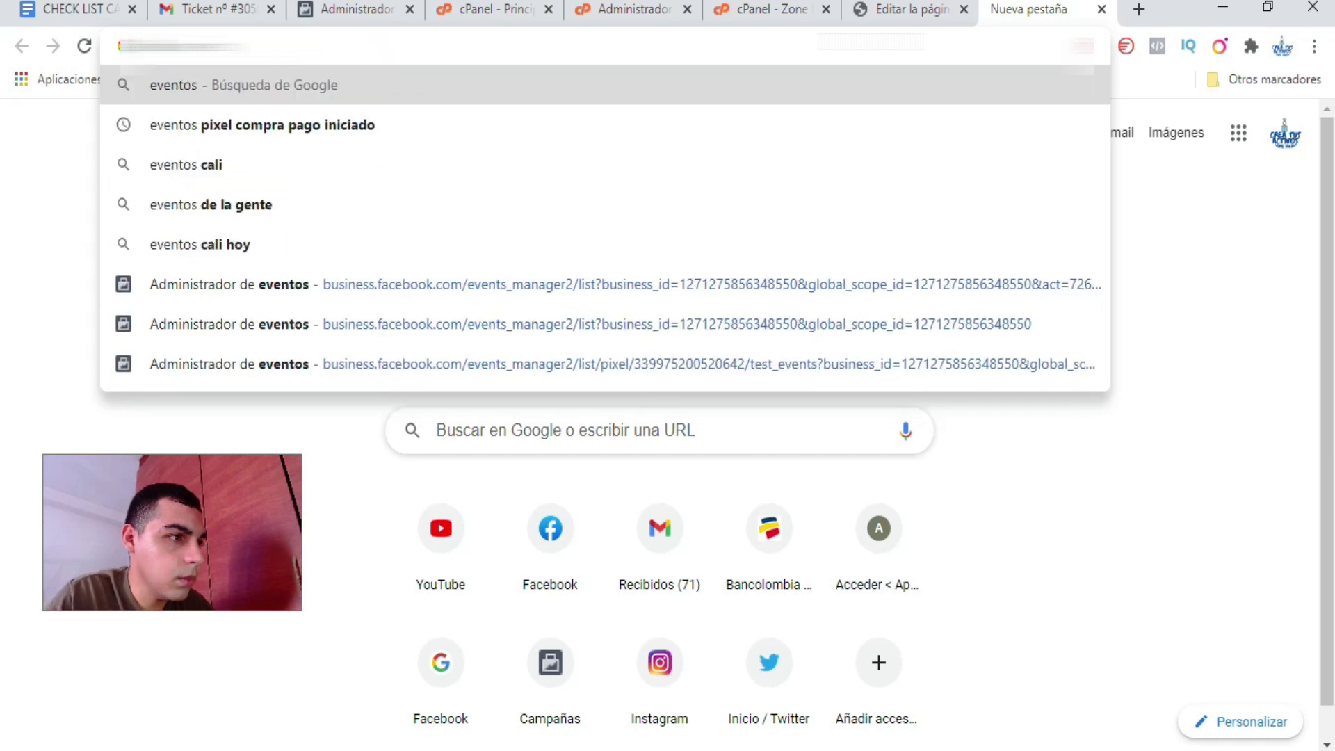
{"action": "key", "text": "Down"}
{"action": "key", "text": "Return"}
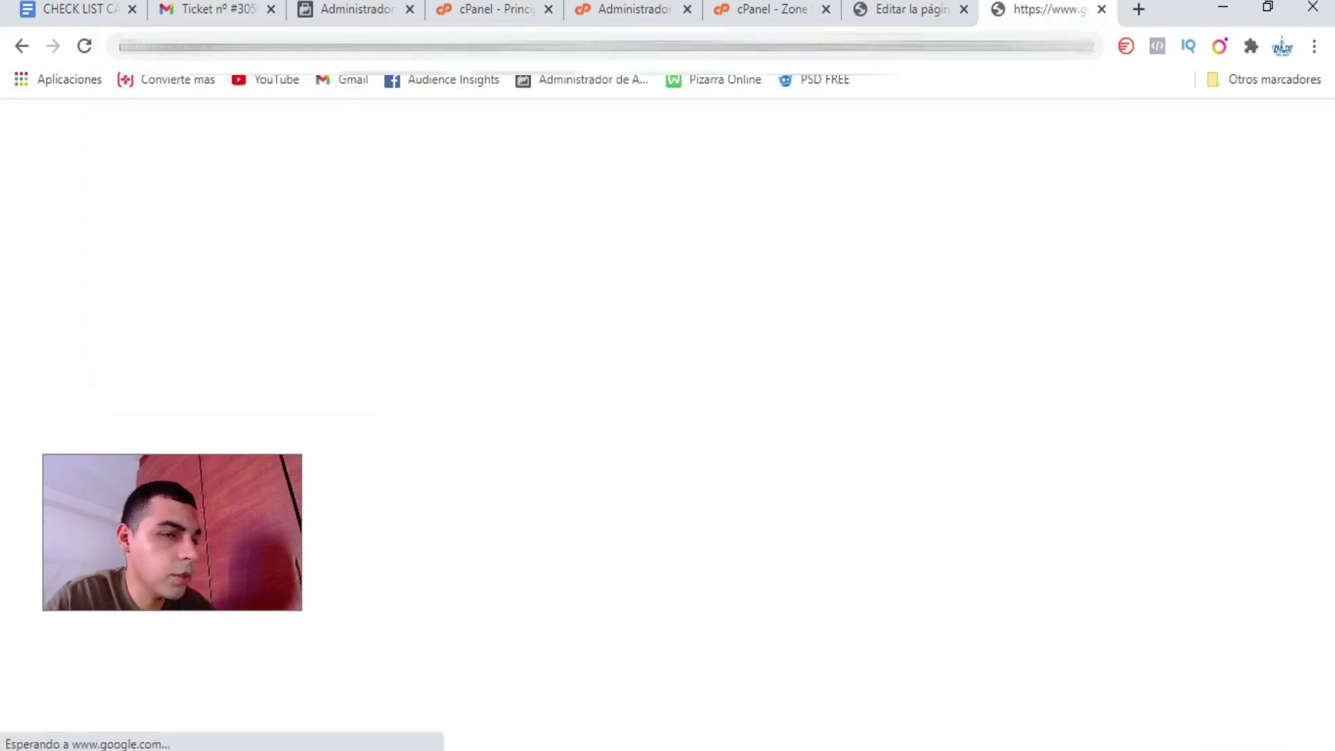
{"action": "left_click", "coordinate": [393, 322]}
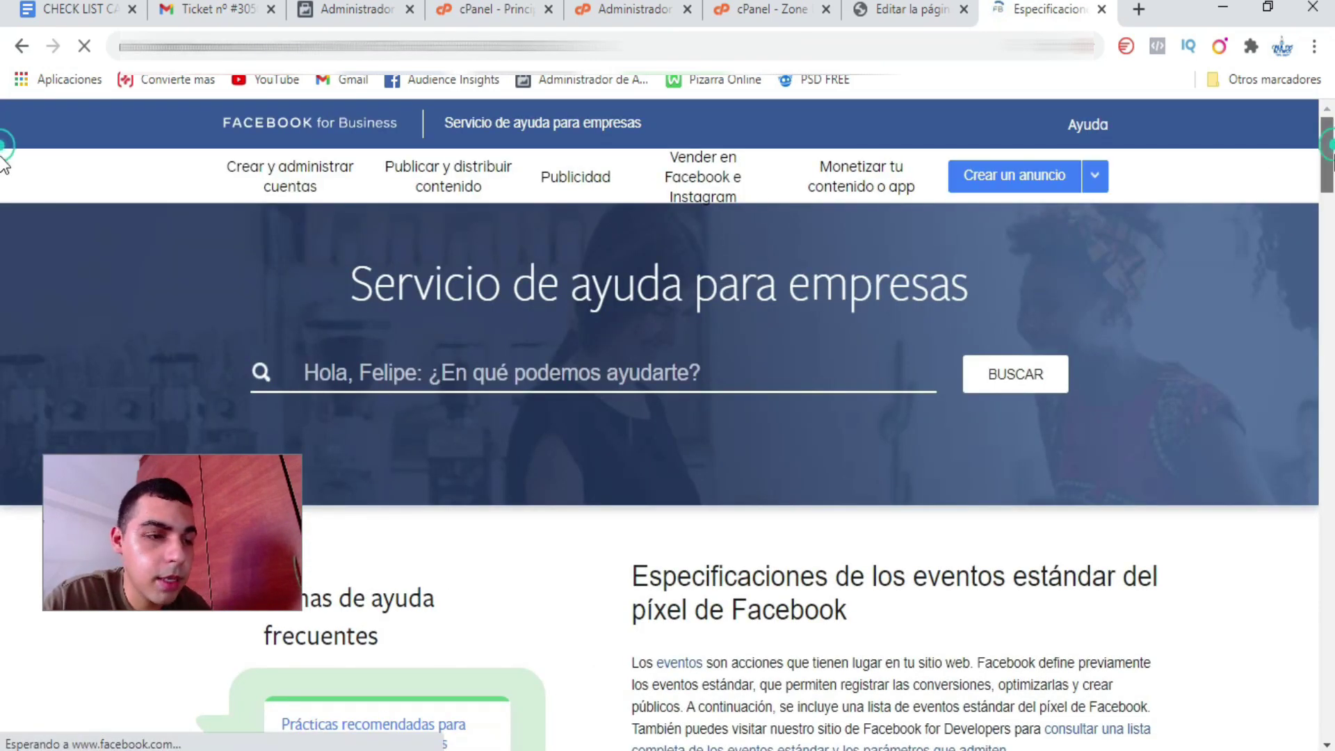
- Examine the Eventos estándar table for the available actions and their codes, especially the Iniciar pago and Comprar rows
{"action": "scroll", "coordinate": [4, 161], "scroll_direction": "down", "scroll_amount": 10}
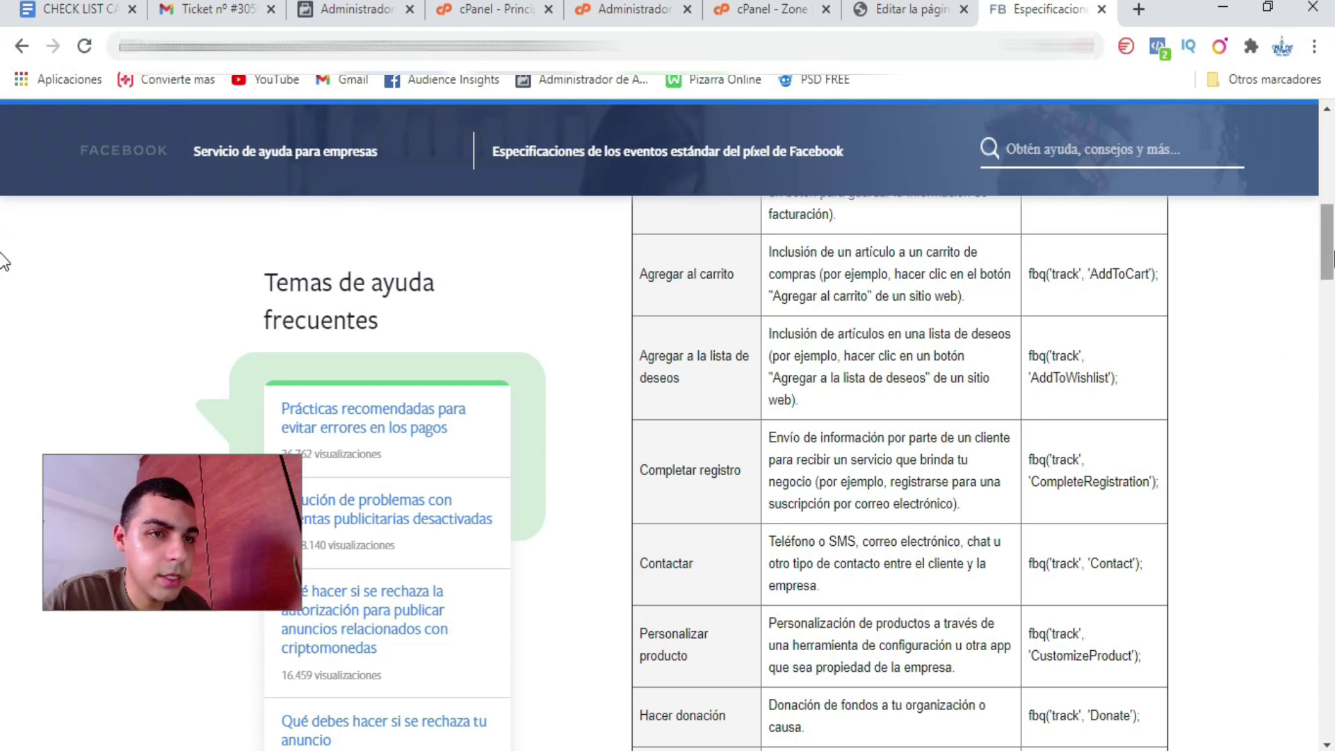
{"action": "scroll", "coordinate": [4, 264], "scroll_direction": "down", "scroll_amount": 2}
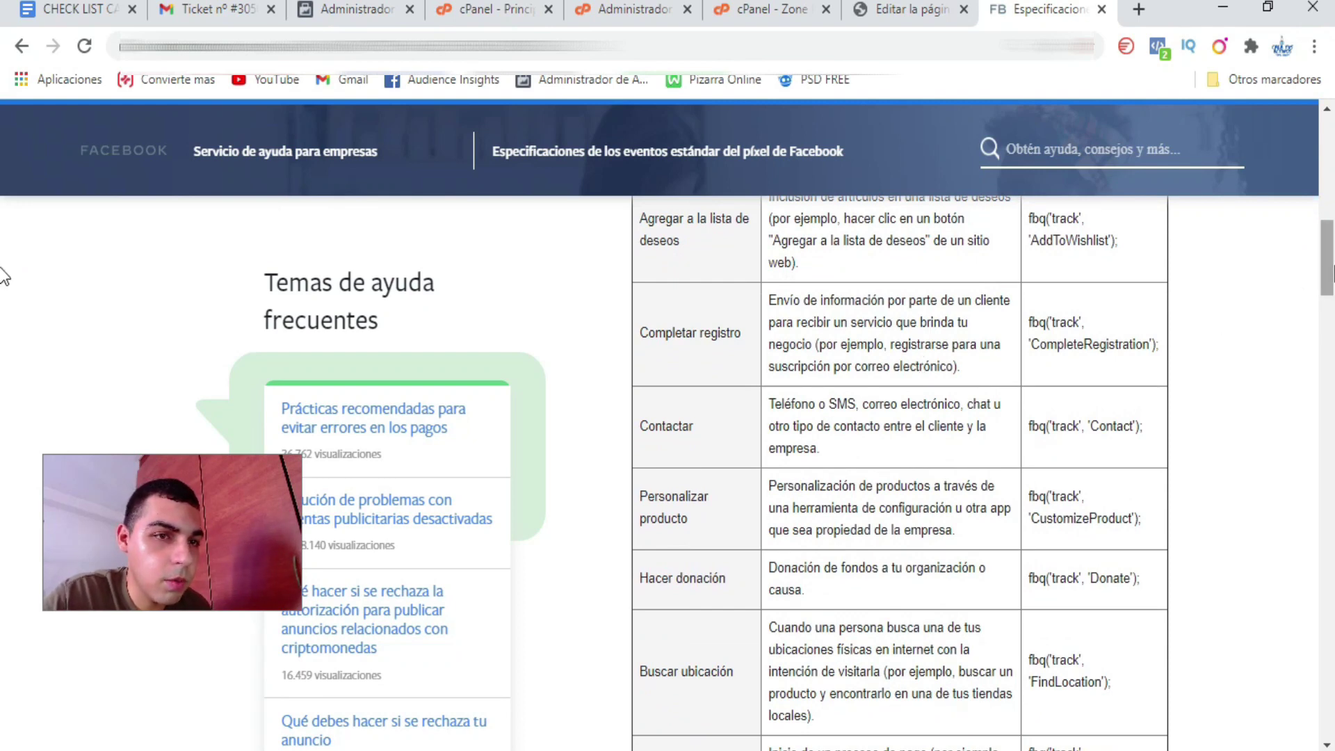
{"action": "scroll", "coordinate": [4, 261], "scroll_direction": "up", "scroll_amount": 1}
{"action": "scroll", "coordinate": [3, 261], "scroll_direction": "up", "scroll_amount": 4}
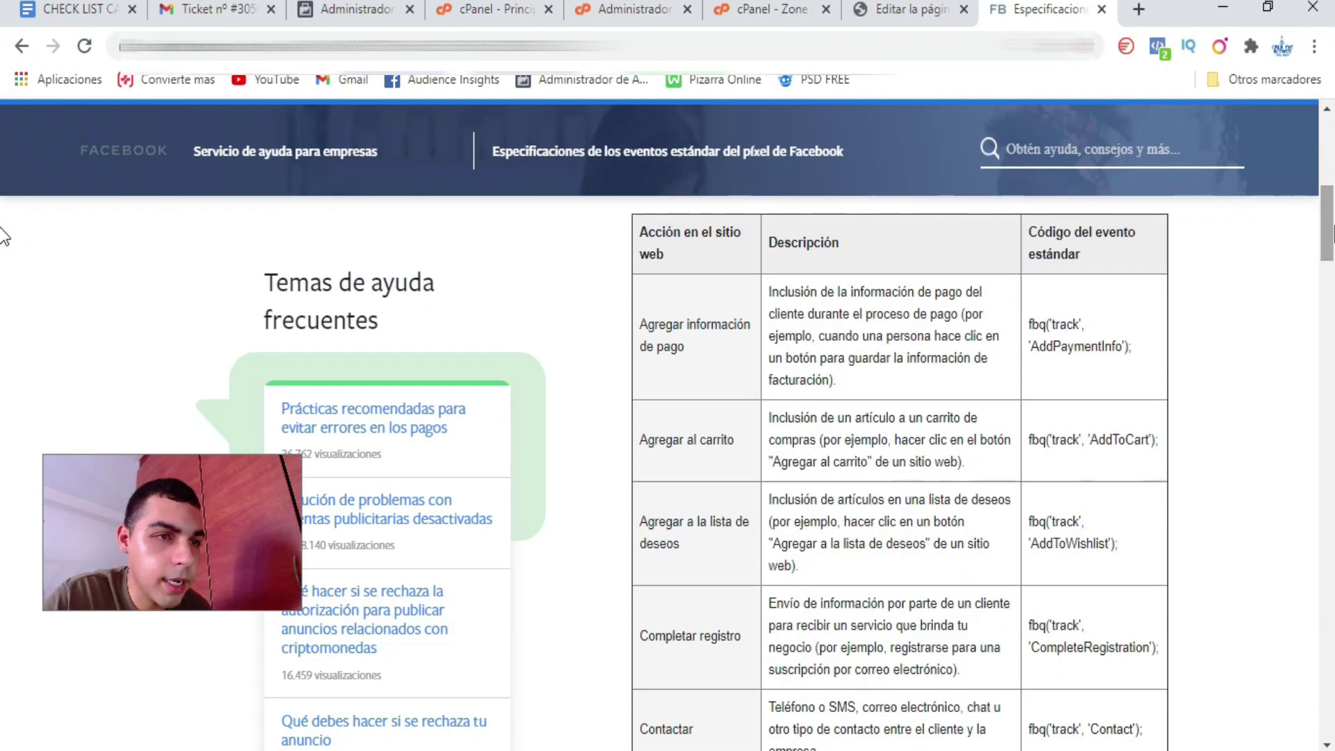
{"action": "scroll", "coordinate": [4, 267], "scroll_direction": "down", "scroll_amount": 3}
{"action": "scroll", "coordinate": [4, 264], "scroll_direction": "down", "scroll_amount": 1}
{"action": "scroll", "coordinate": [4, 251], "scroll_direction": "up", "scroll_amount": 5}
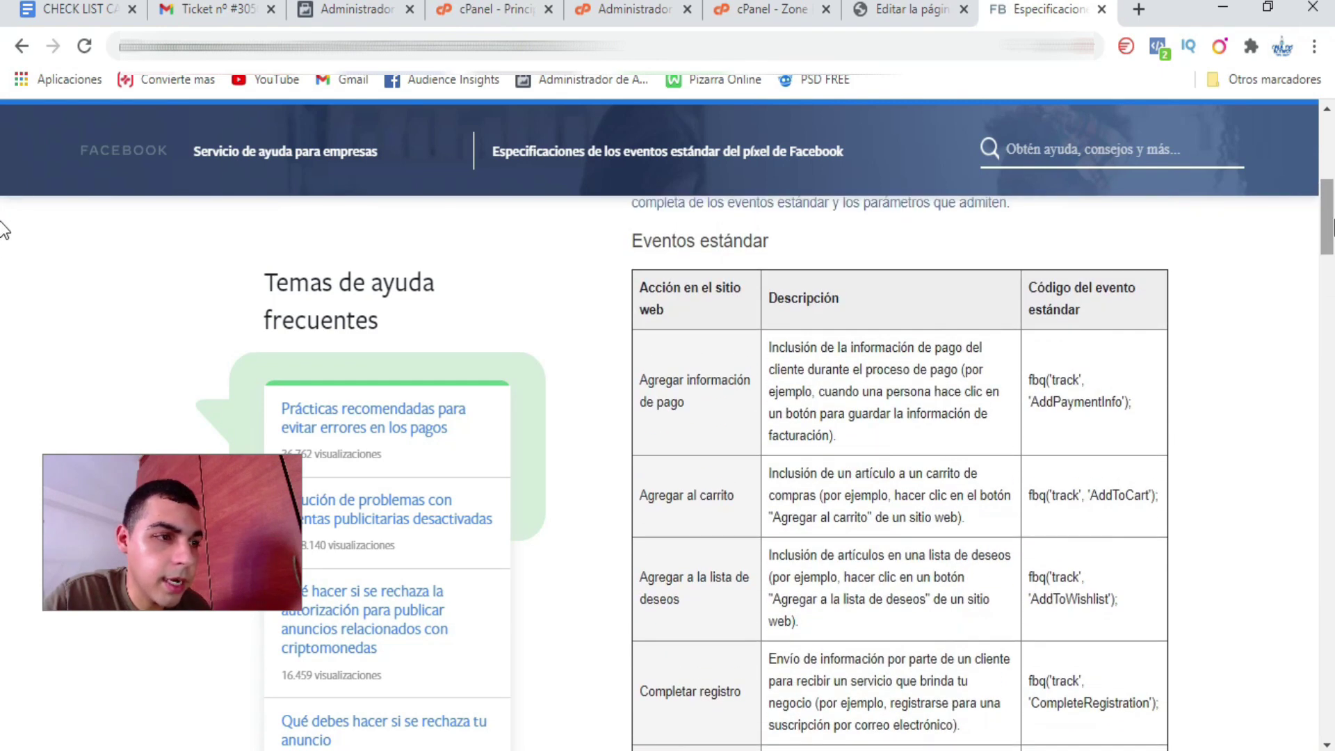
{"action": "scroll", "coordinate": [3, 244], "scroll_direction": "down", "scroll_amount": 1}
{"action": "scroll", "coordinate": [4, 251], "scroll_direction": "down", "scroll_amount": 8}
{"action": "scroll", "coordinate": [4, 292], "scroll_direction": "up", "scroll_amount": 1}
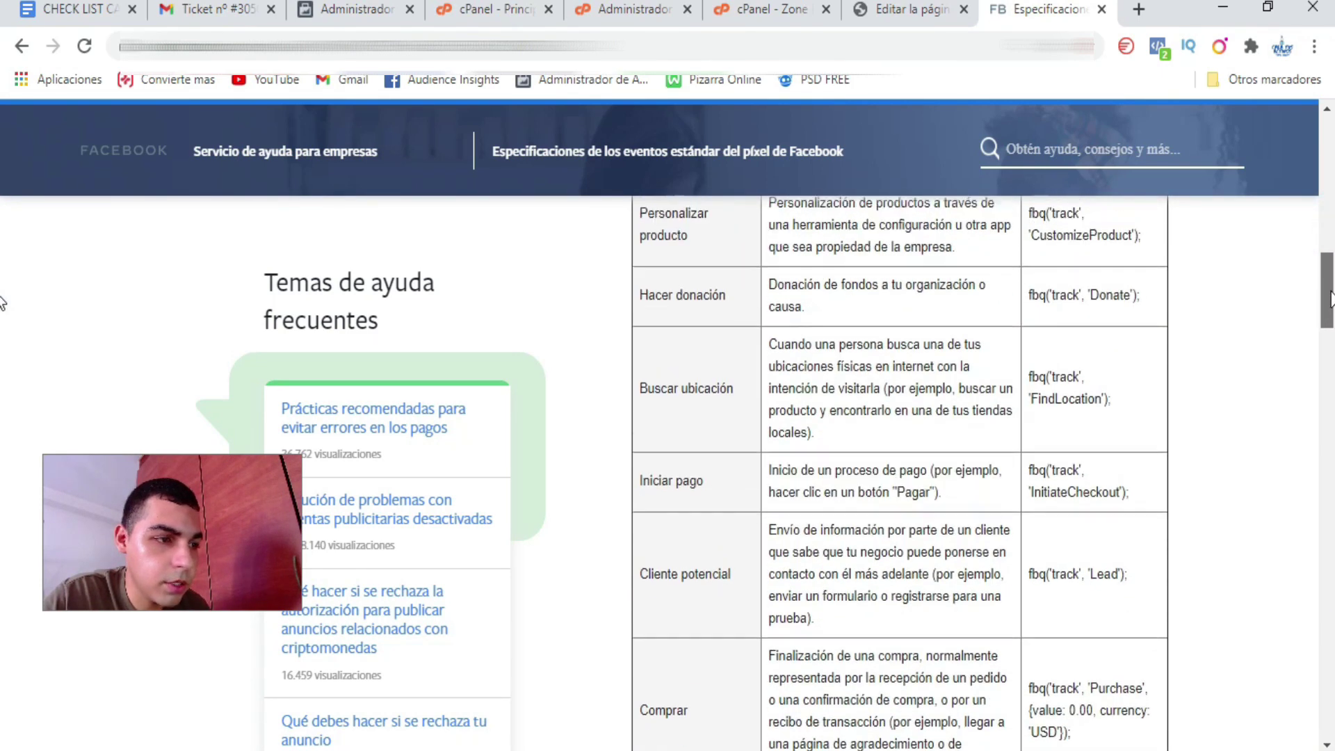
{"action": "scroll", "coordinate": [4, 306], "scroll_direction": "down", "scroll_amount": 3}
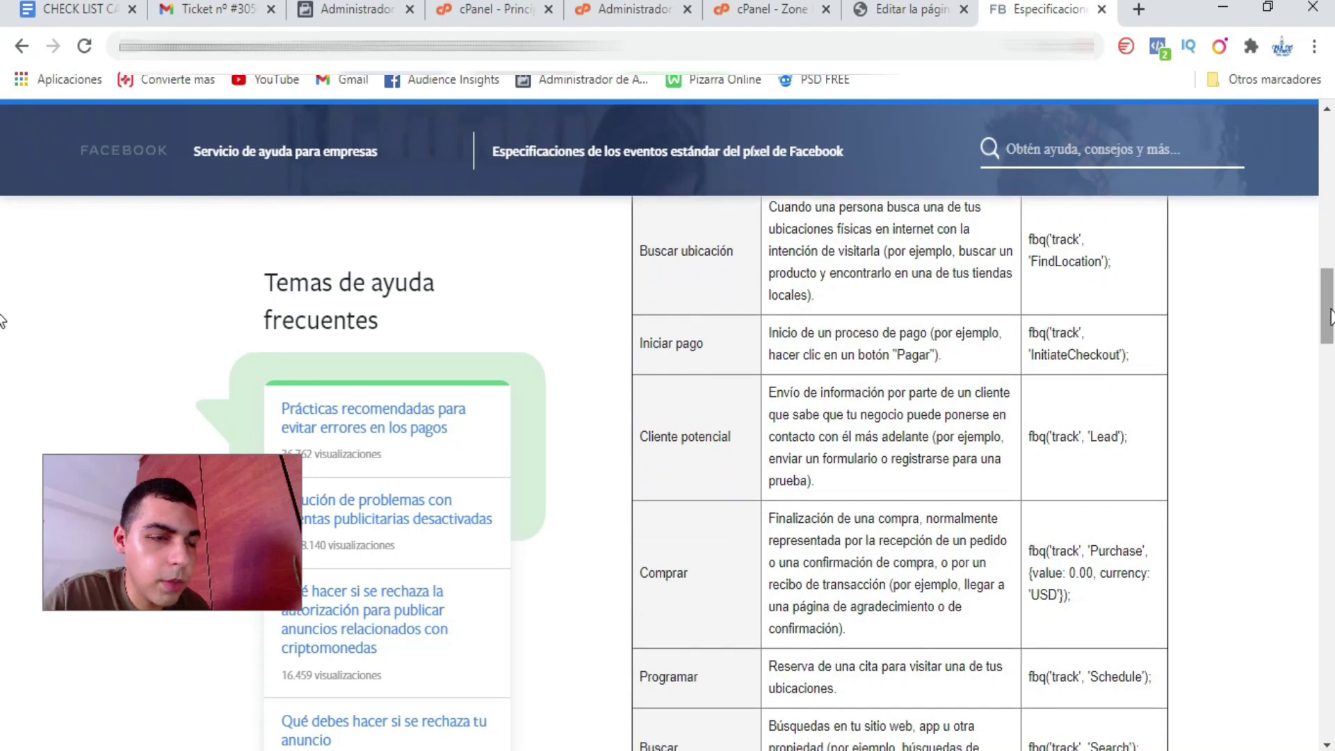
{"action": "triple_click", "coordinate": [634, 343]}
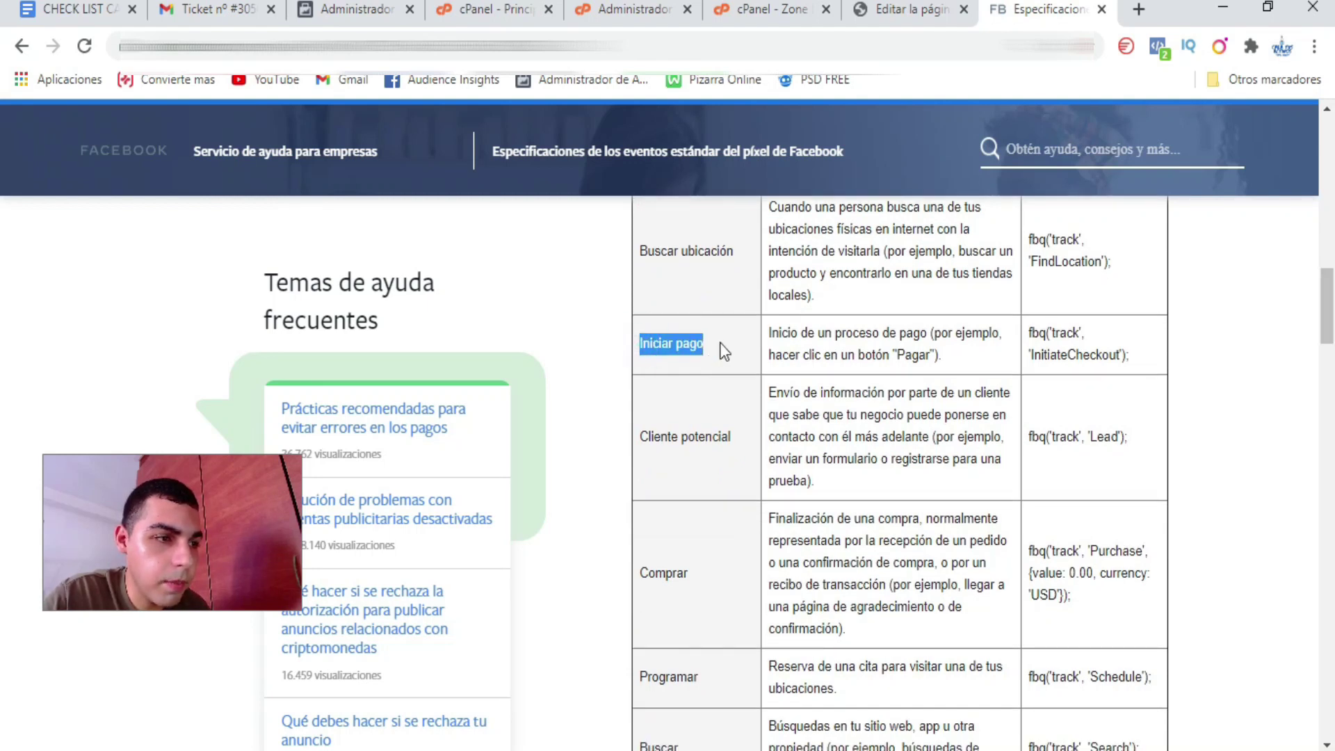
{"action": "triple_click", "coordinate": [636, 572]}
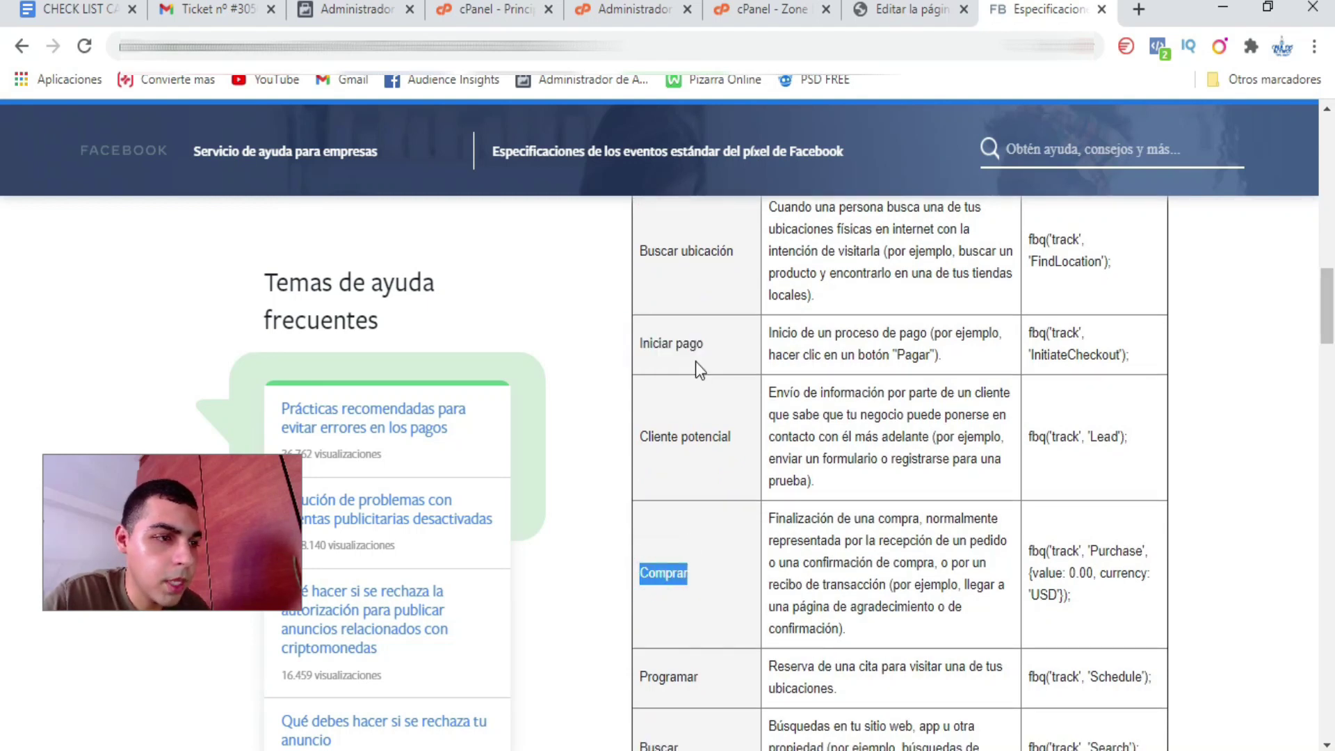
{"action": "left_click_drag", "start_coordinate": [638, 343], "coordinate": [706, 345]}
{"action": "left_click", "coordinate": [735, 351]}
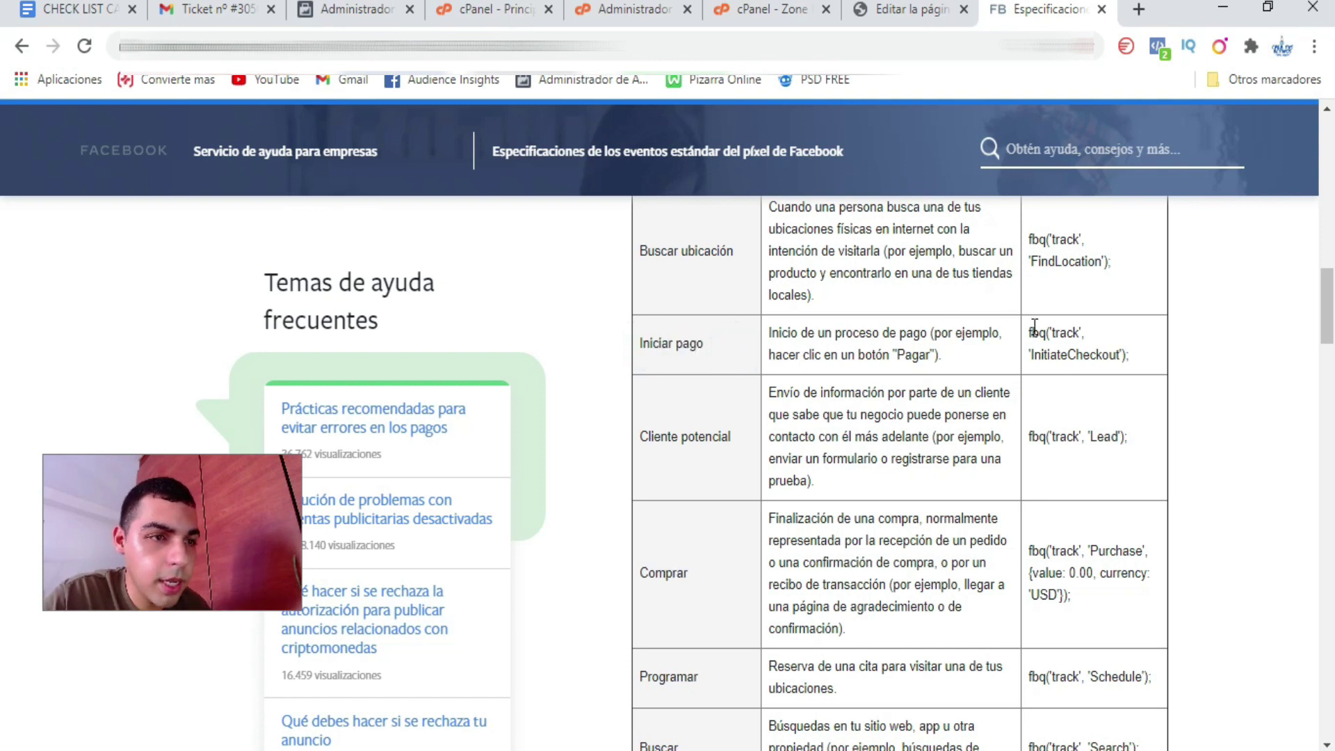
- Copy the Iniciar pago code fbq('track', 'InitiateCheckout'); and paste it directly after the PageView call in the page's Head script
{"action": "left_click_drag", "start_coordinate": [1029, 334], "coordinate": [1132, 359]}
{"action": "key", "text": "ctrl+c"}
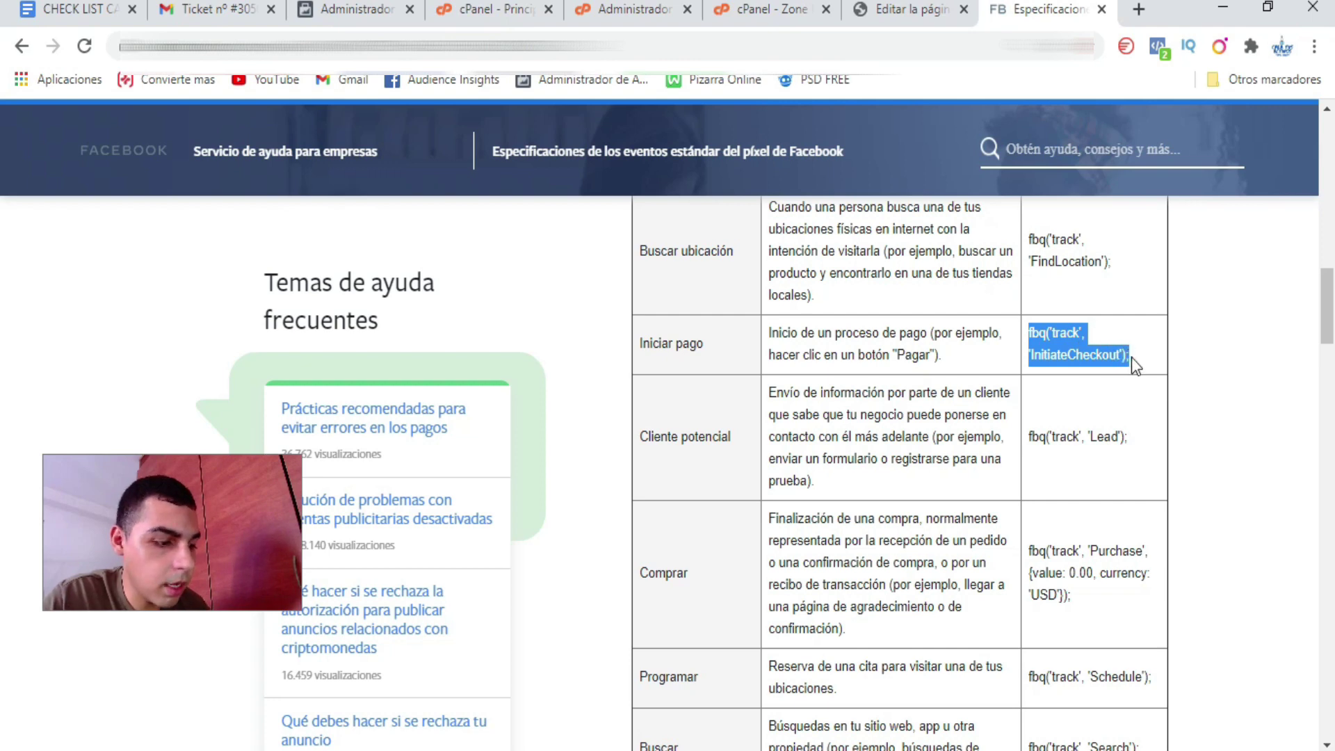
{"action": "left_click", "coordinate": [907, 9]}
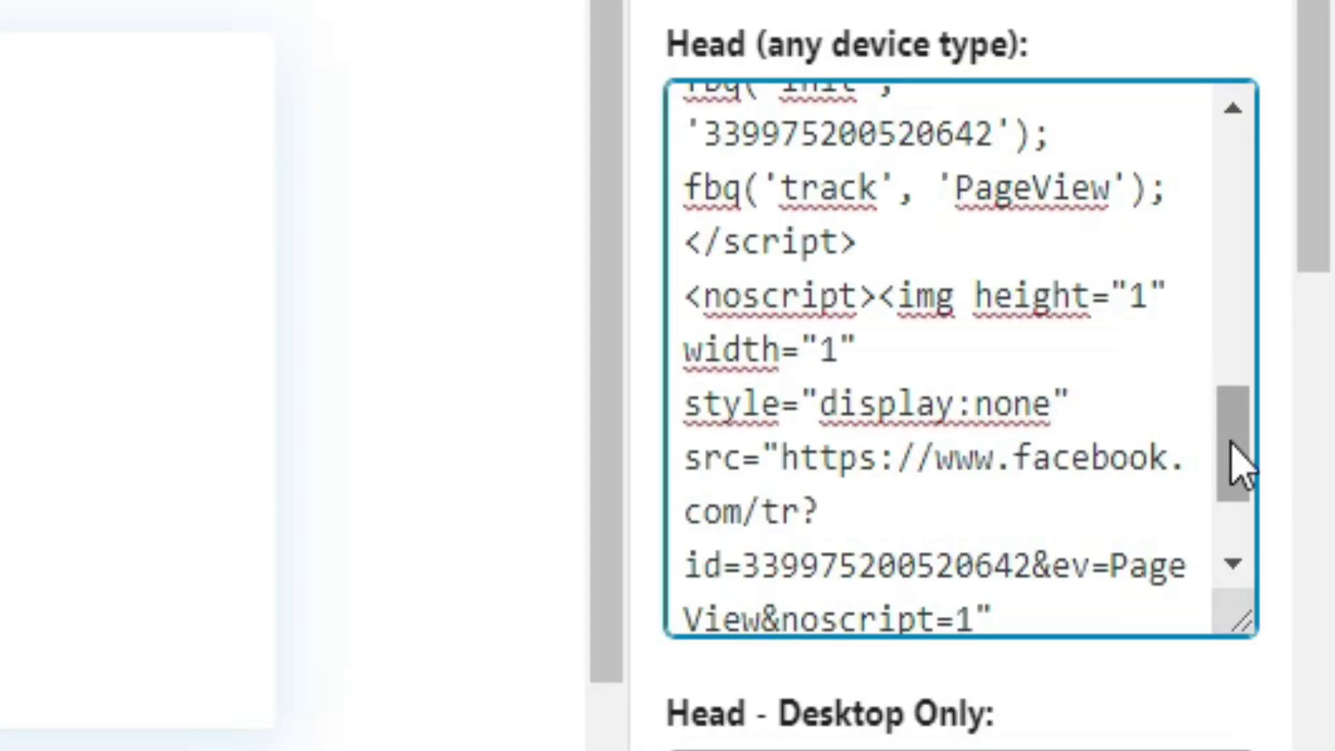
{"action": "mouse_move", "coordinate": [1231, 444]}
{"action": "left_mouse_down"}
{"action": "mouse_move", "coordinate": [1219, 240]}
{"action": "mouse_move", "coordinate": [1242, 342]}
{"action": "mouse_move", "coordinate": [1225, 292]}
{"action": "mouse_move", "coordinate": [1221, 164]}
{"action": "mouse_move", "coordinate": [1244, 462]}
{"action": "left_mouse_up"}
{"action": "left_click_drag", "start_coordinate": [957, 252], "coordinate": [1114, 258]}
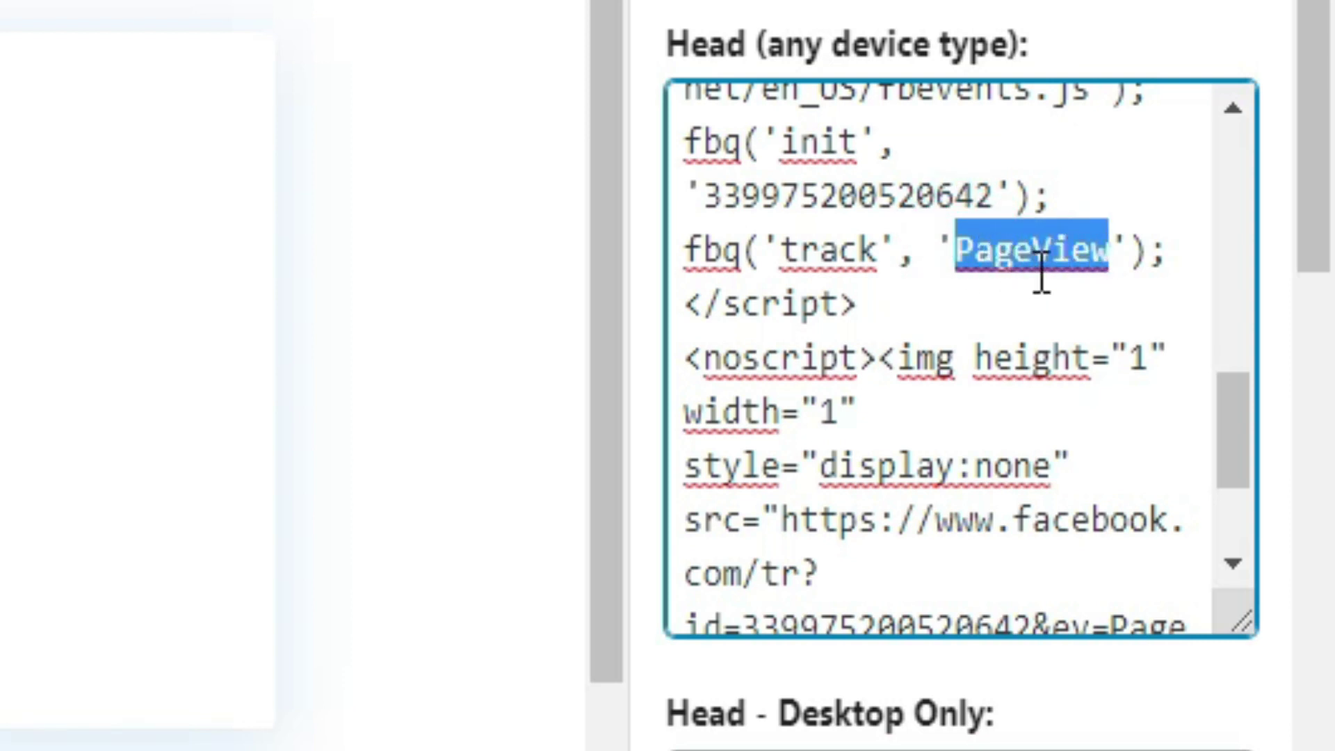
{"action": "left_click", "coordinate": [1036, 251]}
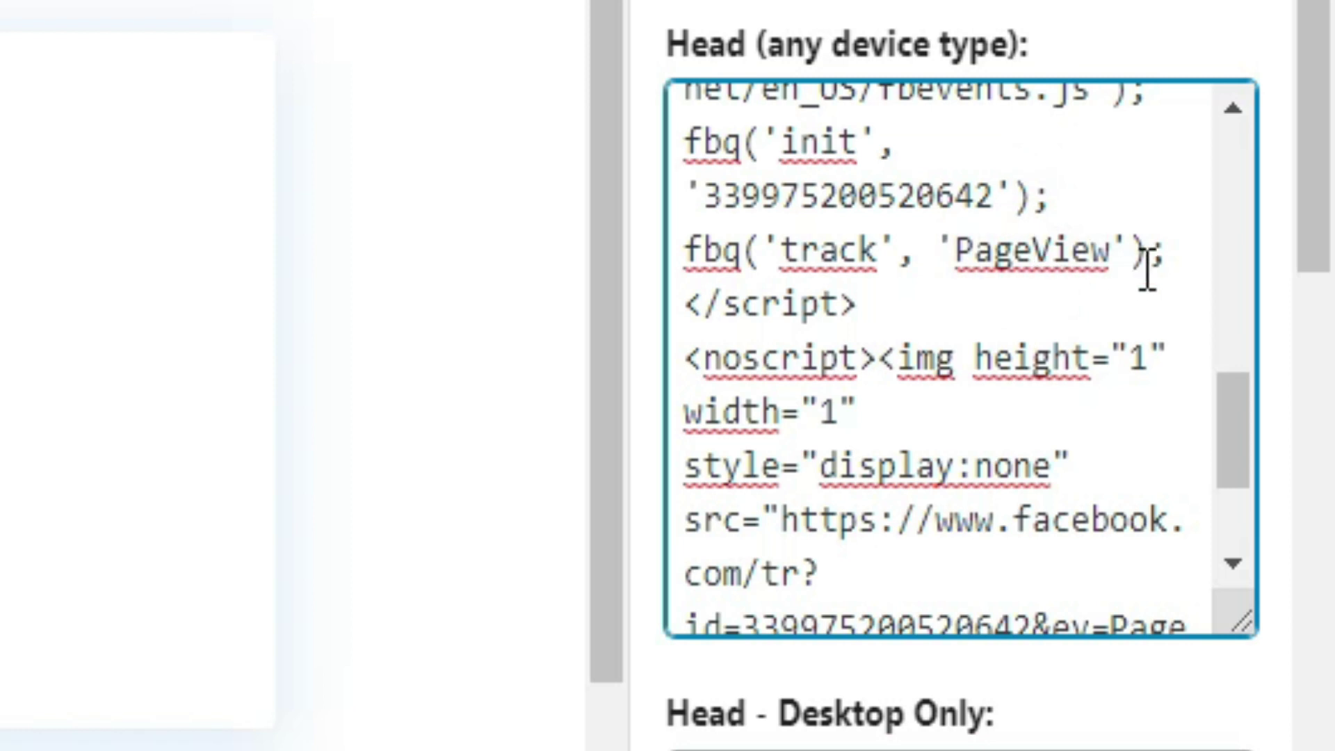
{"action": "left_click", "coordinate": [1167, 250]}
{"action": "right_click", "coordinate": [1170, 248]}
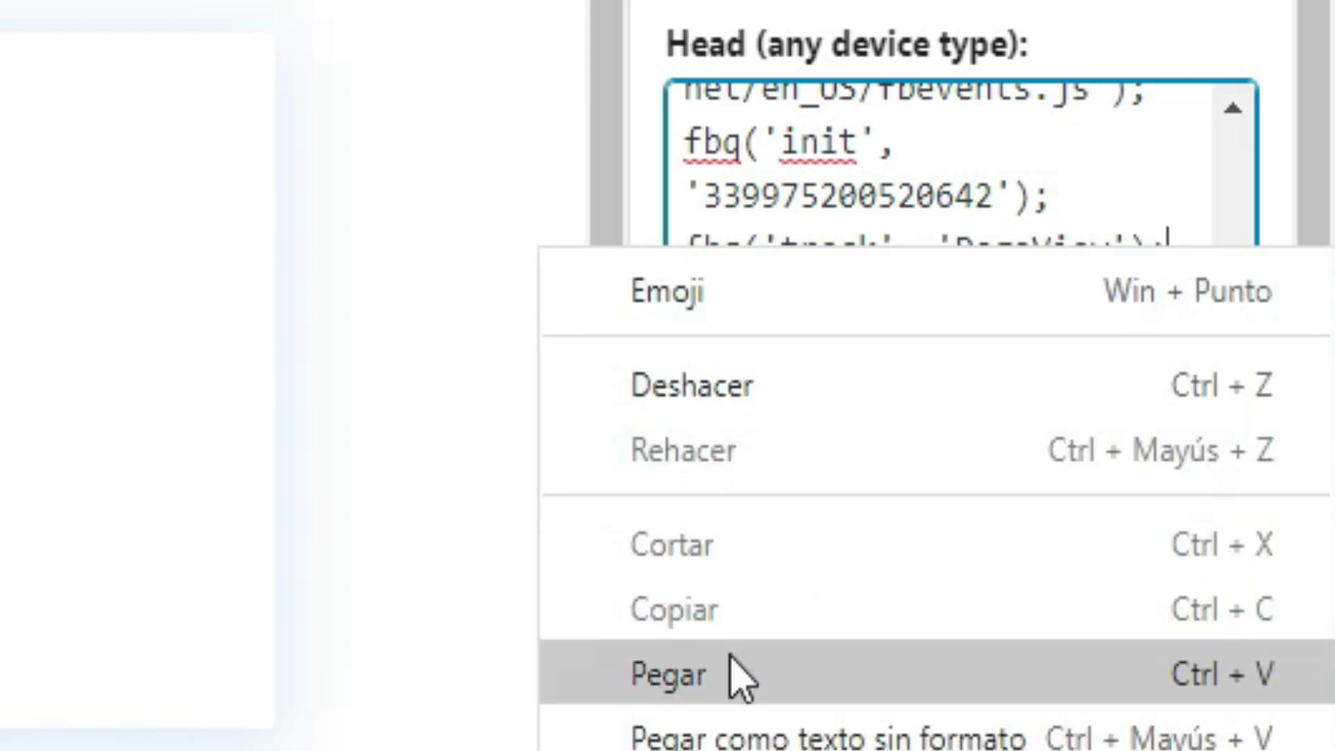
{"action": "left_click", "coordinate": [701, 699]}
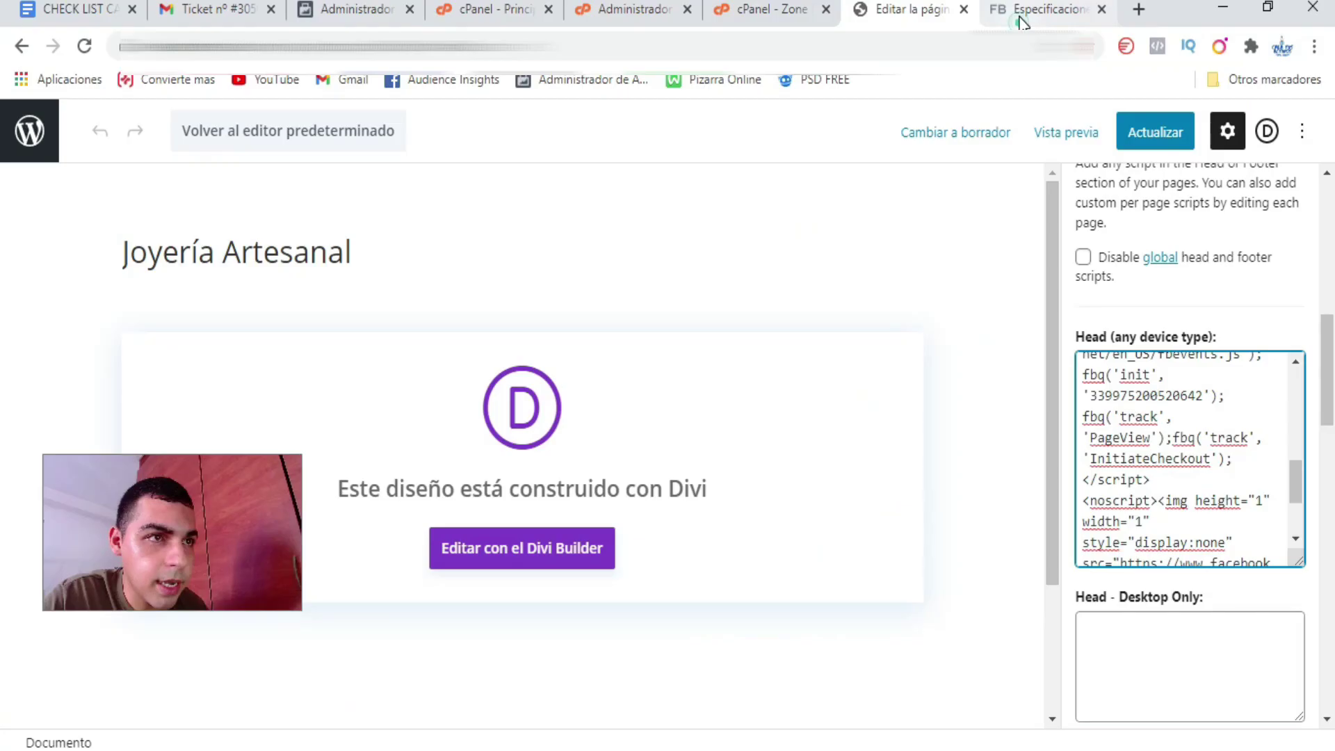
- Compare the InitiateCheckout call in the page's Head script with the Iniciar pago code in the help article
{"action": "left_click", "coordinate": [1043, 9]}
{"action": "left_click", "coordinate": [1049, 367]}
{"action": "left_click_drag", "start_coordinate": [1031, 335], "coordinate": [1134, 356]}
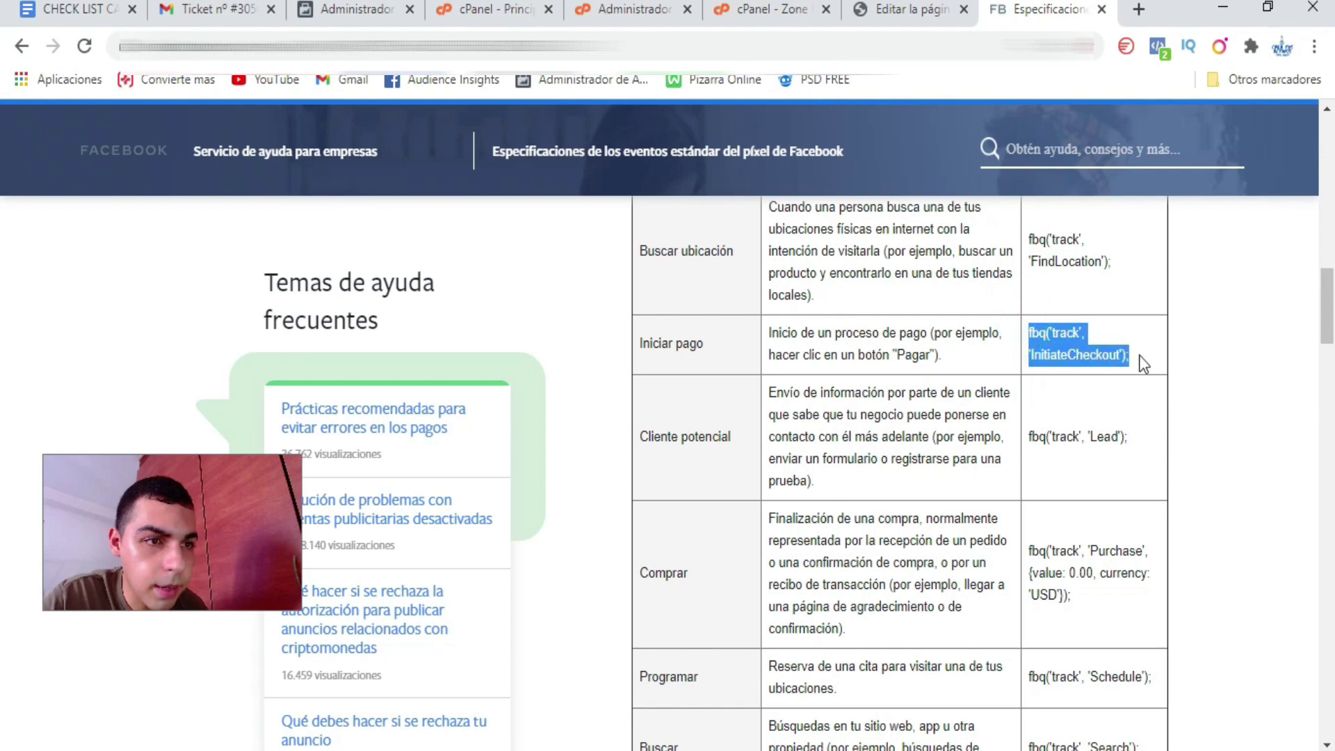
{"action": "left_click", "coordinate": [1050, 365]}
{"action": "left_click", "coordinate": [902, 6]}
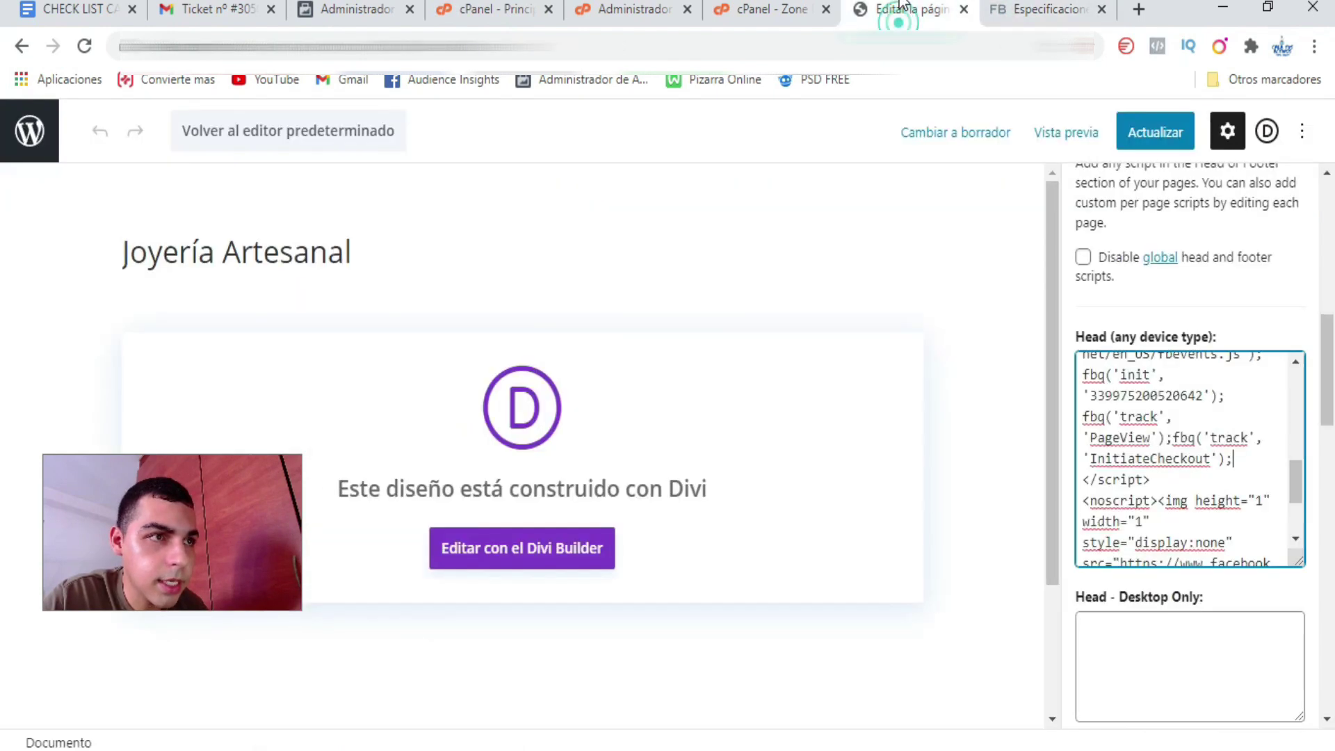
{"action": "left_click_drag", "start_coordinate": [1089, 458], "coordinate": [1210, 458]}
- Copy the Comprar code fbq('track', 'Purchase', {value: 0.00, currency: 'USD'}); from the help article and paste it directly after the InitiateCheckout call in the Head script
{"action": "left_click", "coordinate": [1059, 9]}
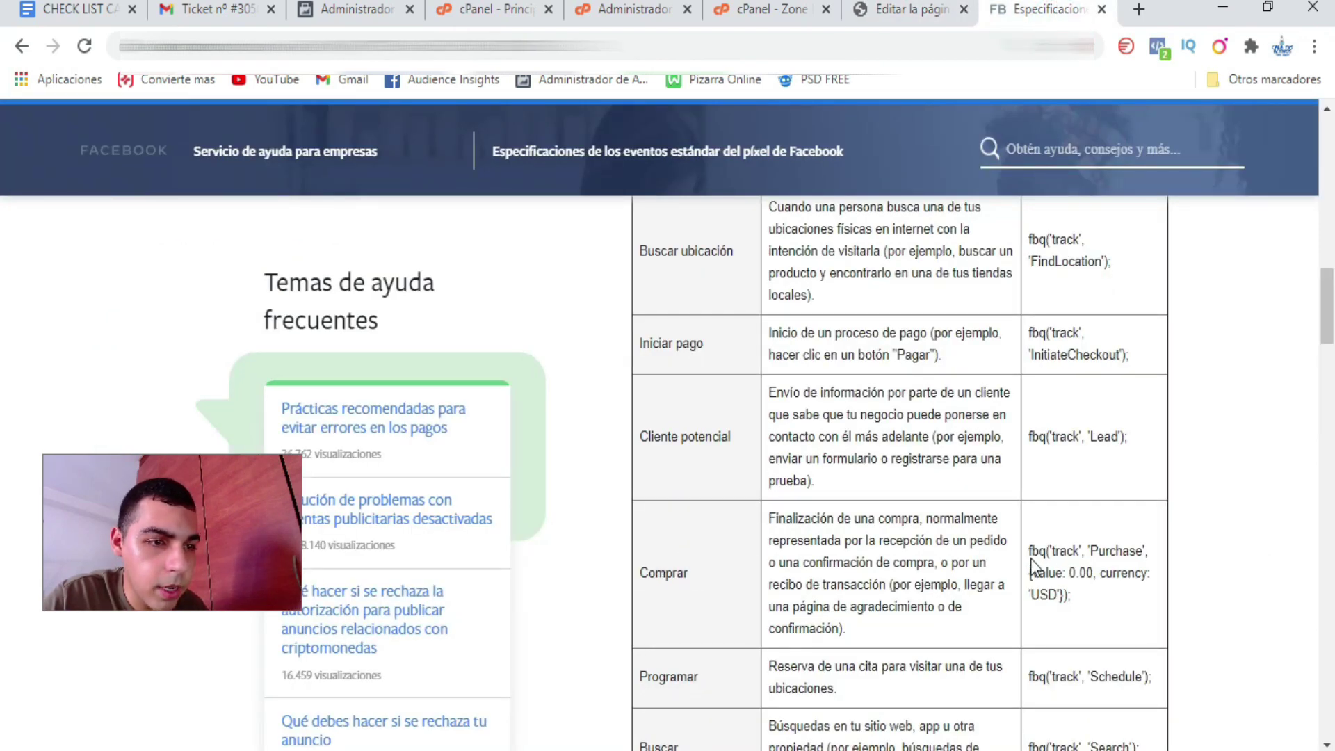
{"action": "left_click_drag", "start_coordinate": [1029, 552], "coordinate": [1078, 602]}
{"action": "key", "text": "ctrl+c"}
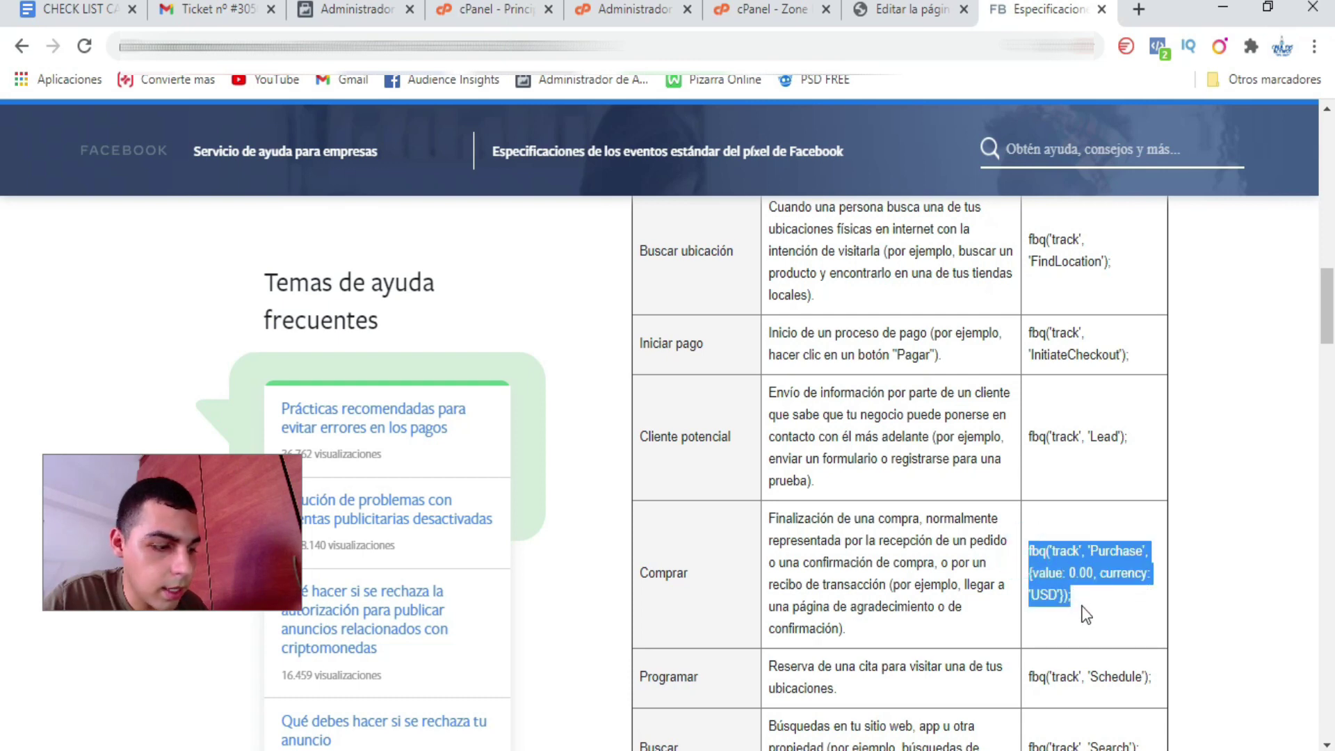
{"action": "left_click", "coordinate": [904, 10]}
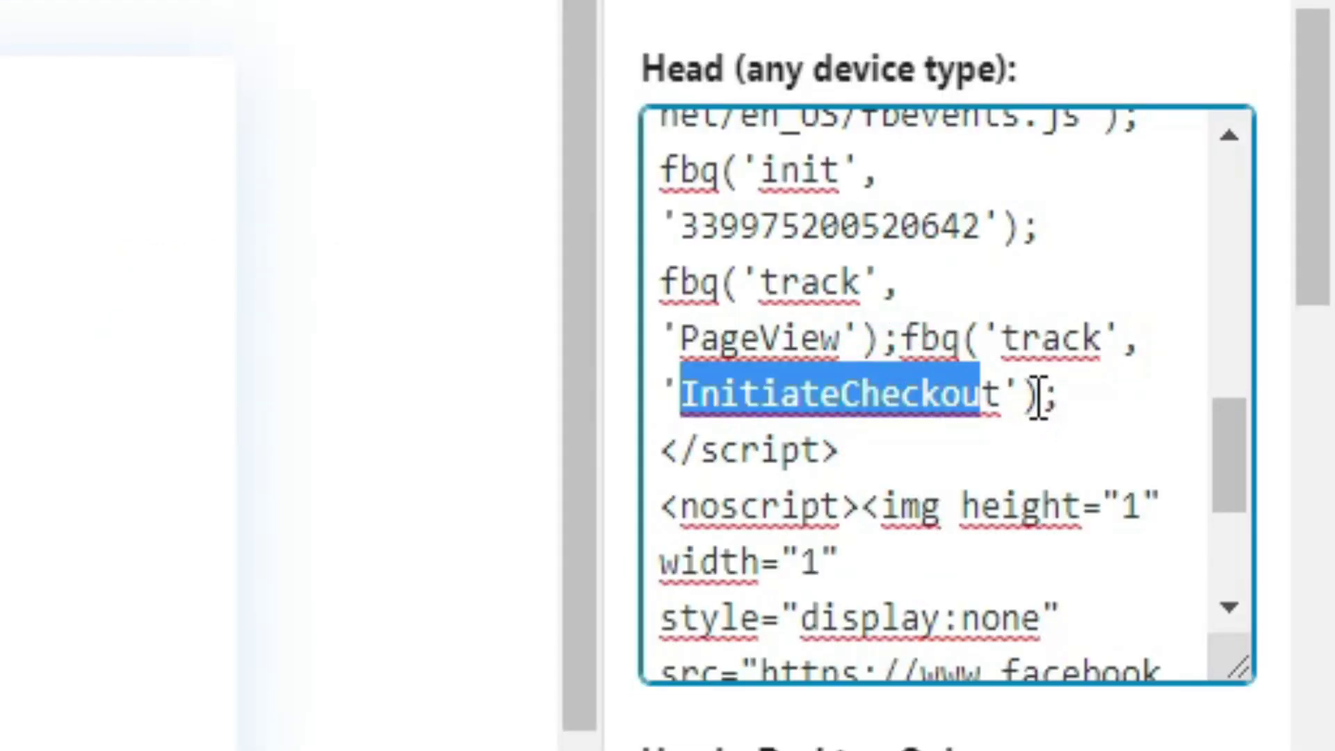
{"action": "left_click", "coordinate": [1036, 393]}
{"action": "left_click", "coordinate": [1053, 396]}
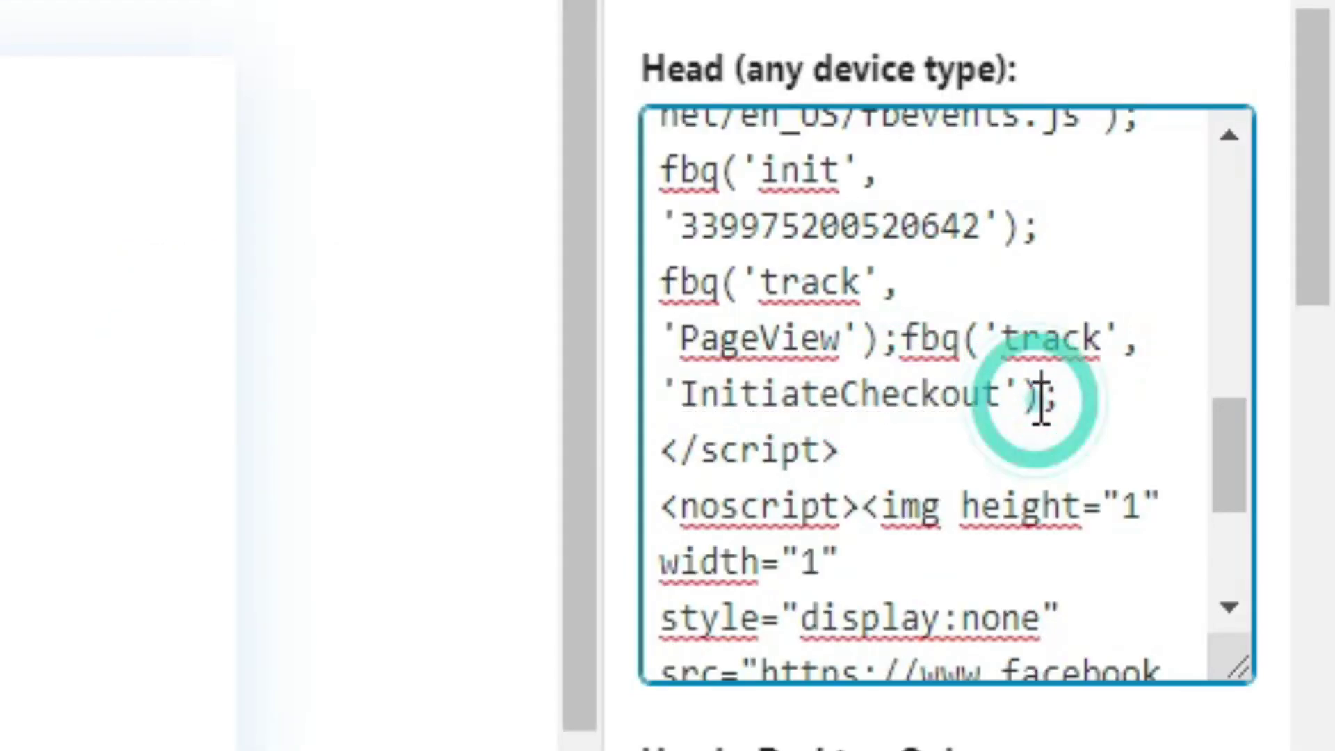
{"action": "left_click", "coordinate": [1054, 393]}
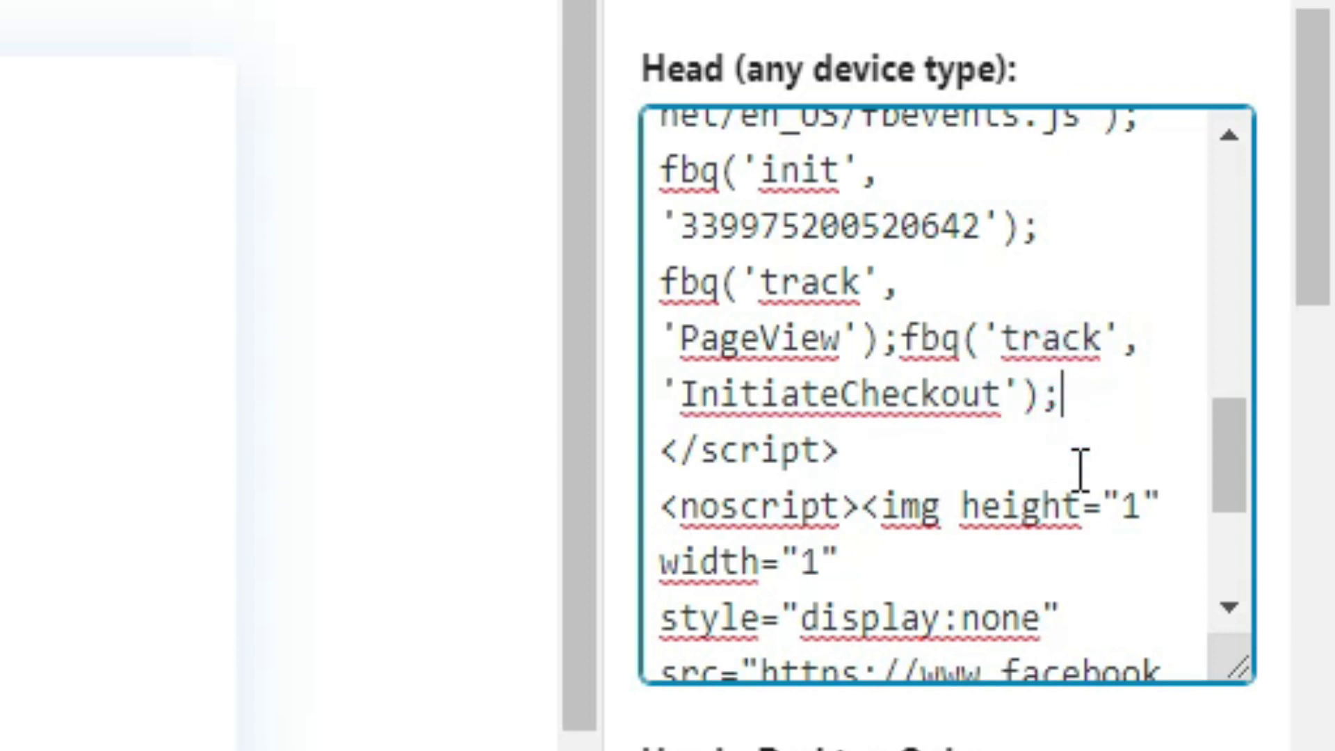
{"action": "key", "text": "ctrl+v"}
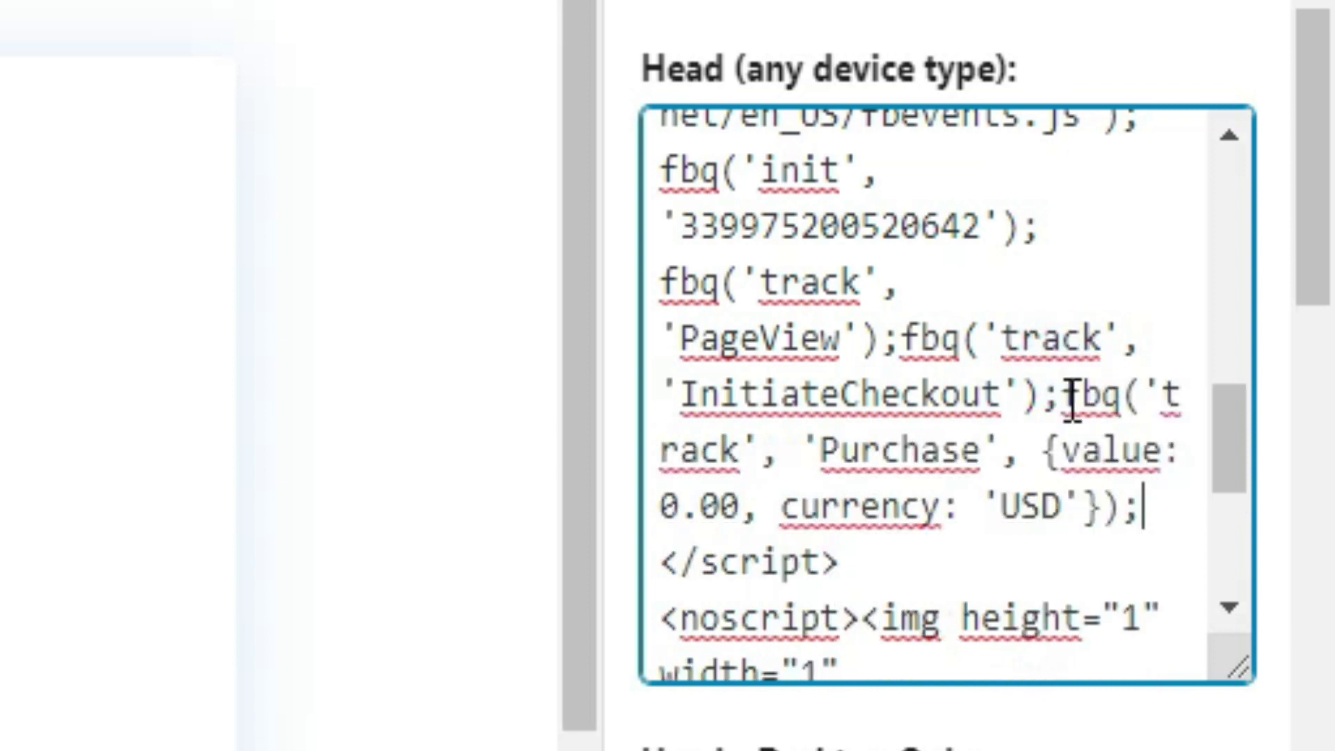
- Check the added Purchase call in the Head script and update the Joyería Artesanal page
{"action": "left_click", "coordinate": [1227, 480]}
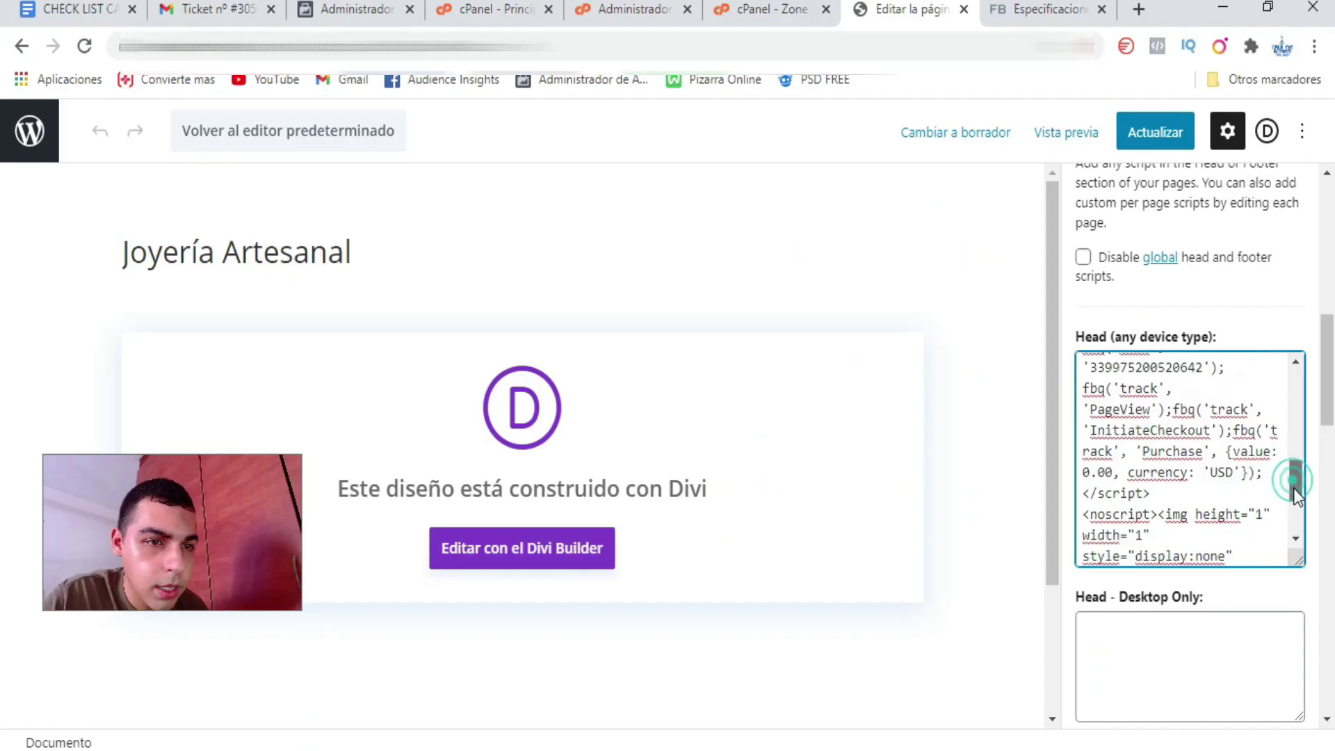
{"action": "left_click_drag", "start_coordinate": [1294, 488], "coordinate": [1296, 482]}
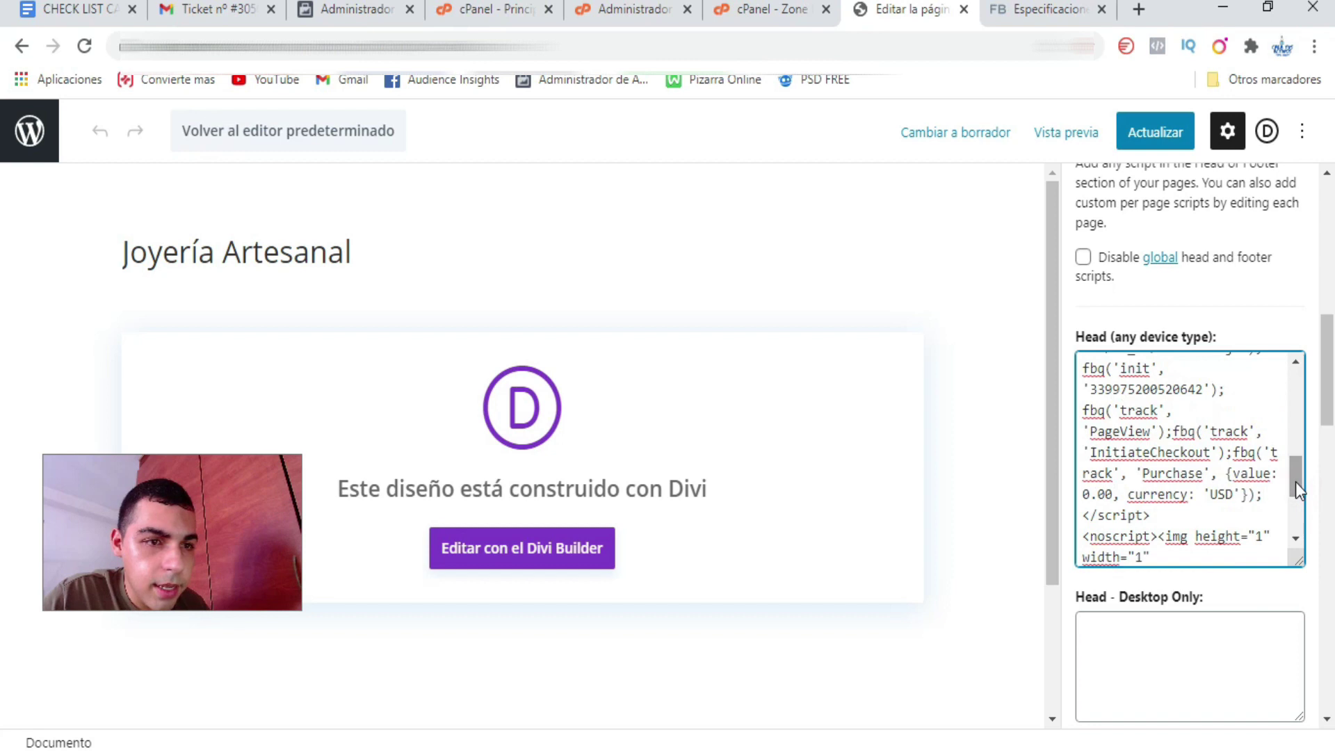
{"action": "left_click", "coordinate": [1156, 138]}
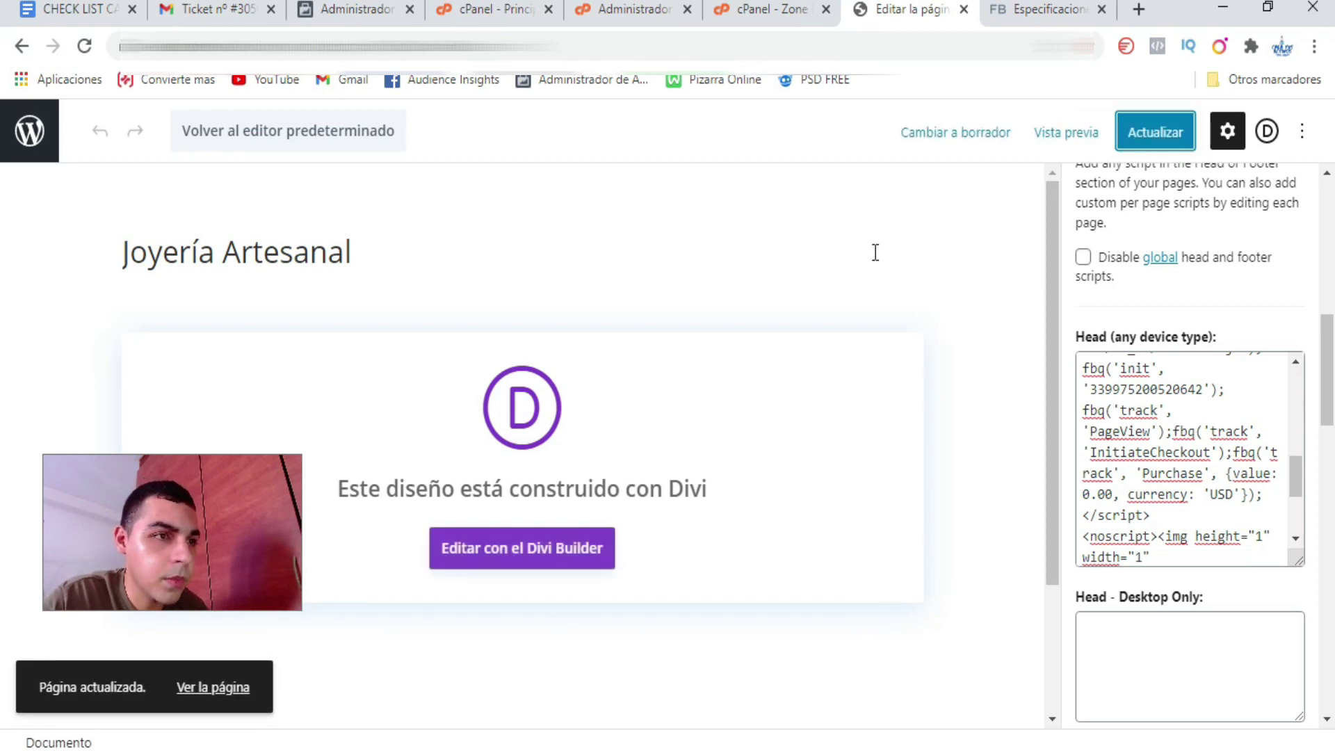
- Load aprenndelo.com in a new tab and inspect the events of Píxel youtube with Facebook Pixel Helper
{"action": "left_click", "coordinate": [1138, 9]}
{"action": "type", "text": "aprenndelo.com"}
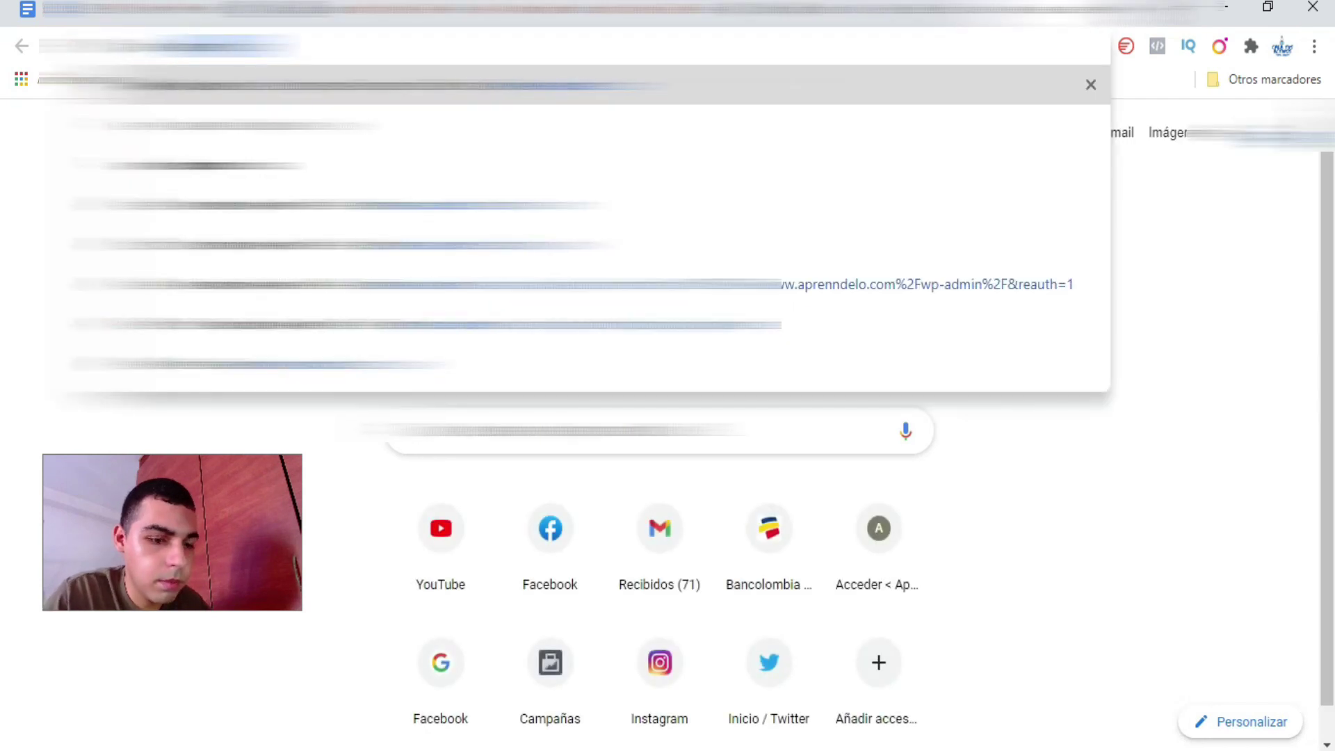
{"action": "key", "text": "Return"}
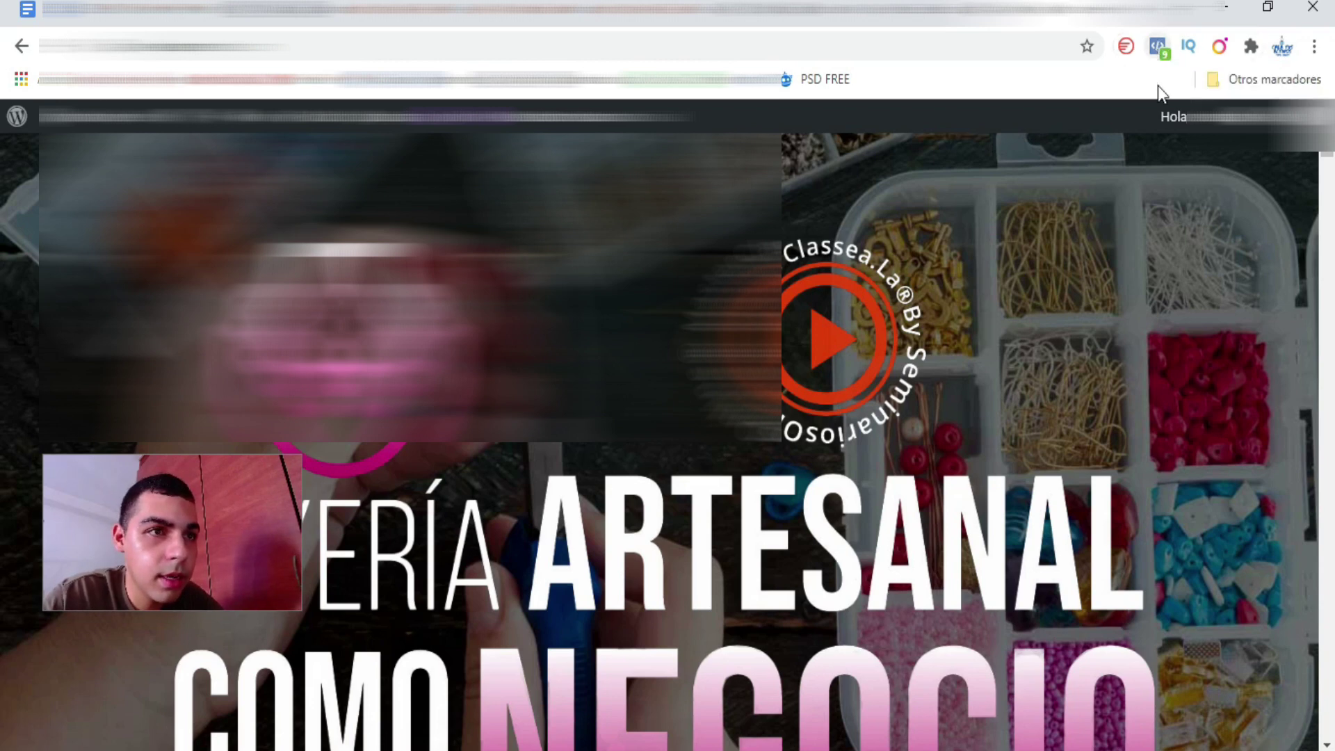
{"action": "left_click", "coordinate": [1159, 50]}
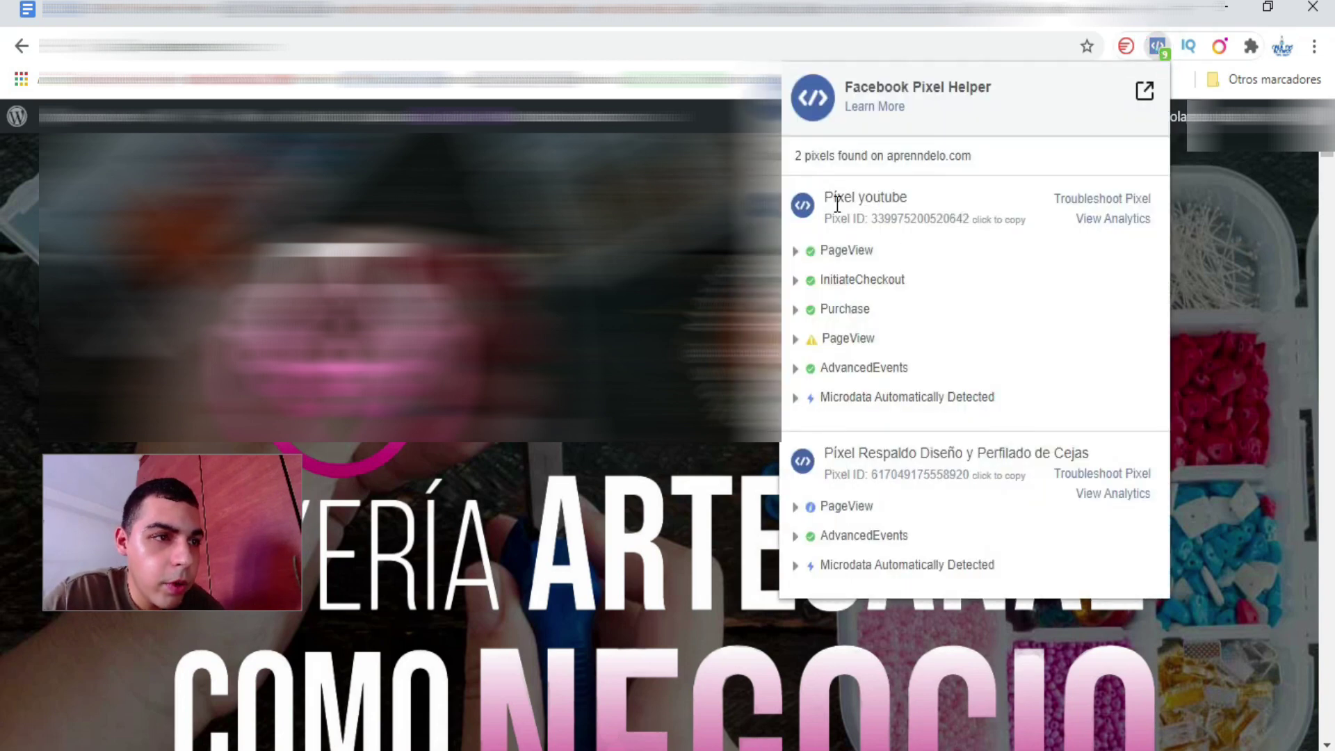
{"action": "left_click_drag", "start_coordinate": [876, 192], "coordinate": [909, 198]}
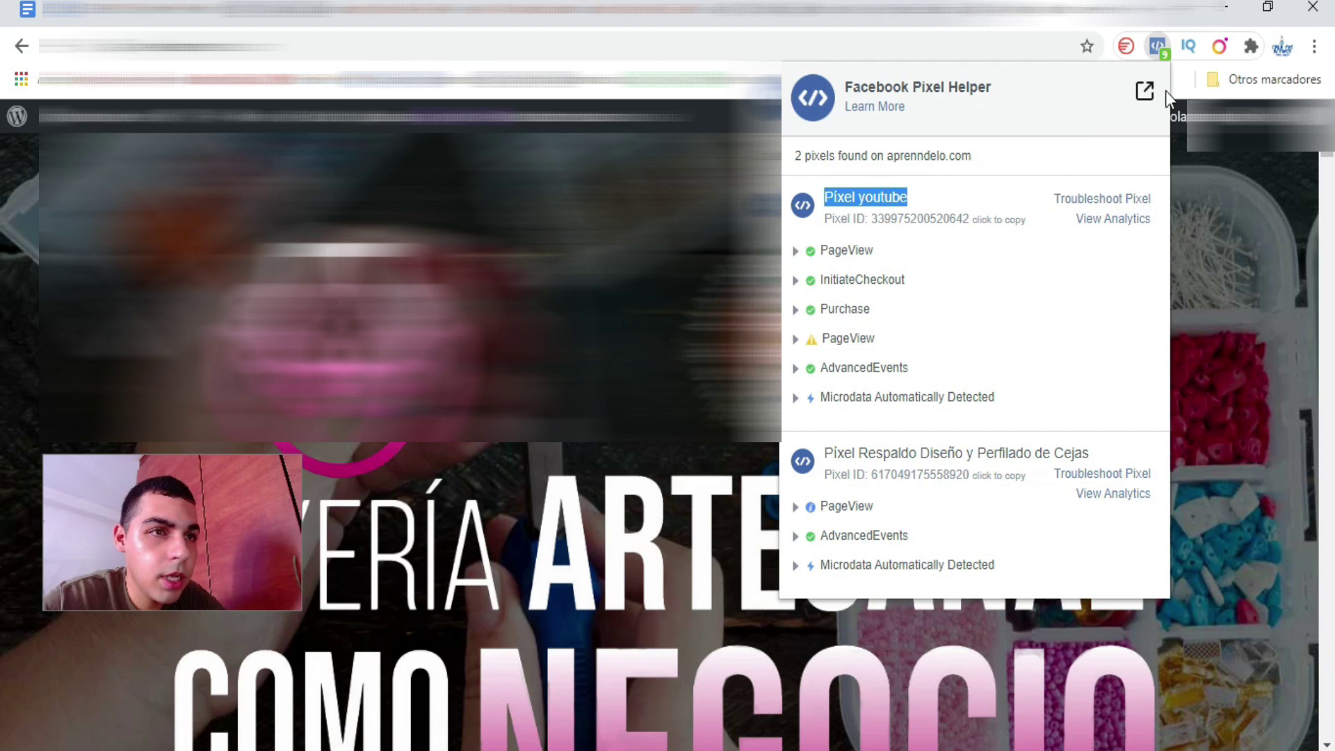
{"action": "left_click", "coordinate": [1184, 79]}
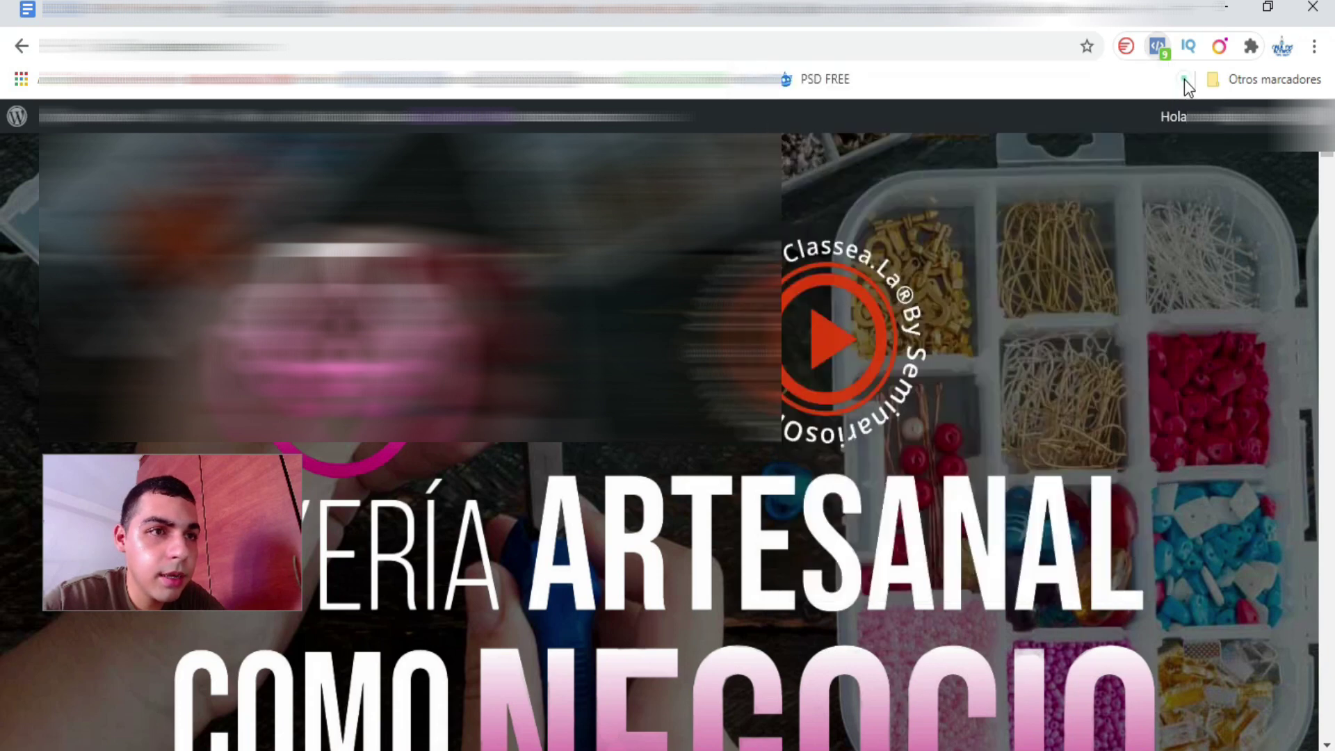
- Visit aprenndelo.com in an incognito window, reload the page, and close the window
{"action": "left_click", "coordinate": [1315, 47]}
{"action": "left_click", "coordinate": [1172, 135]}
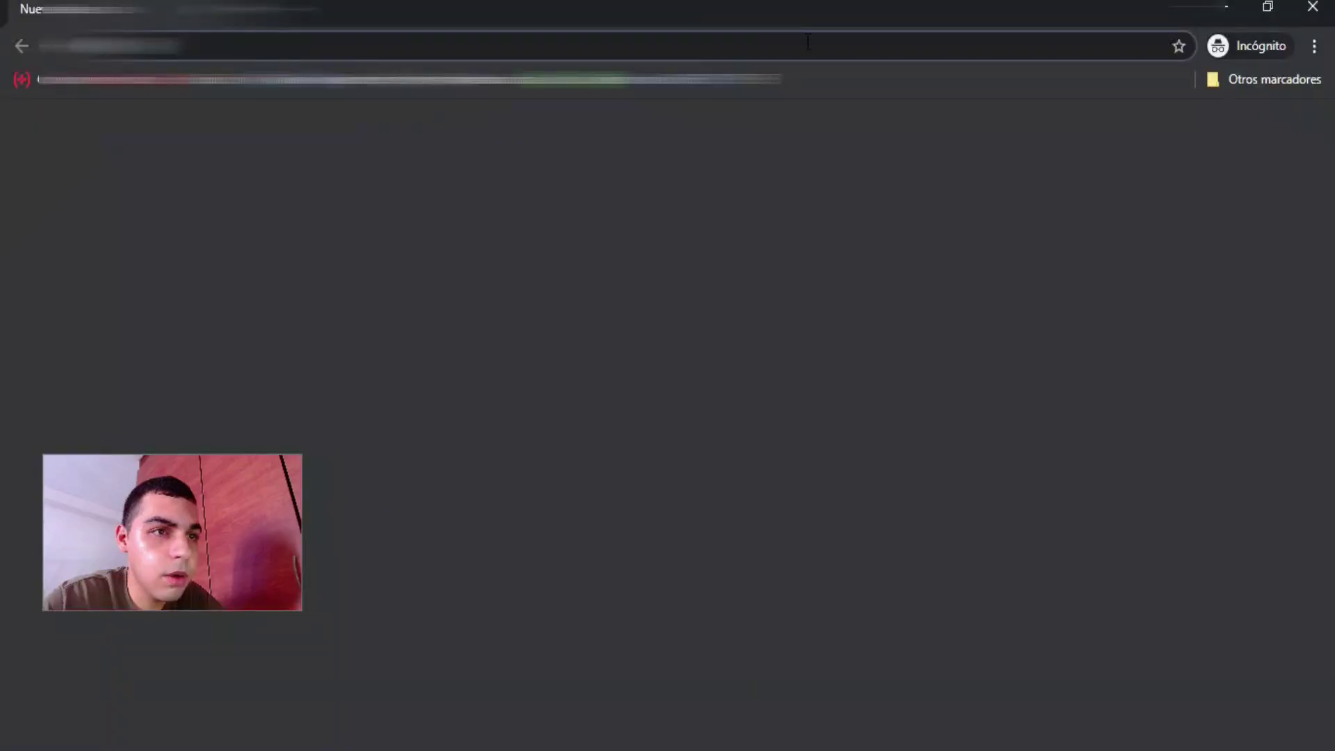
{"action": "type", "text": "aprenndelo"}
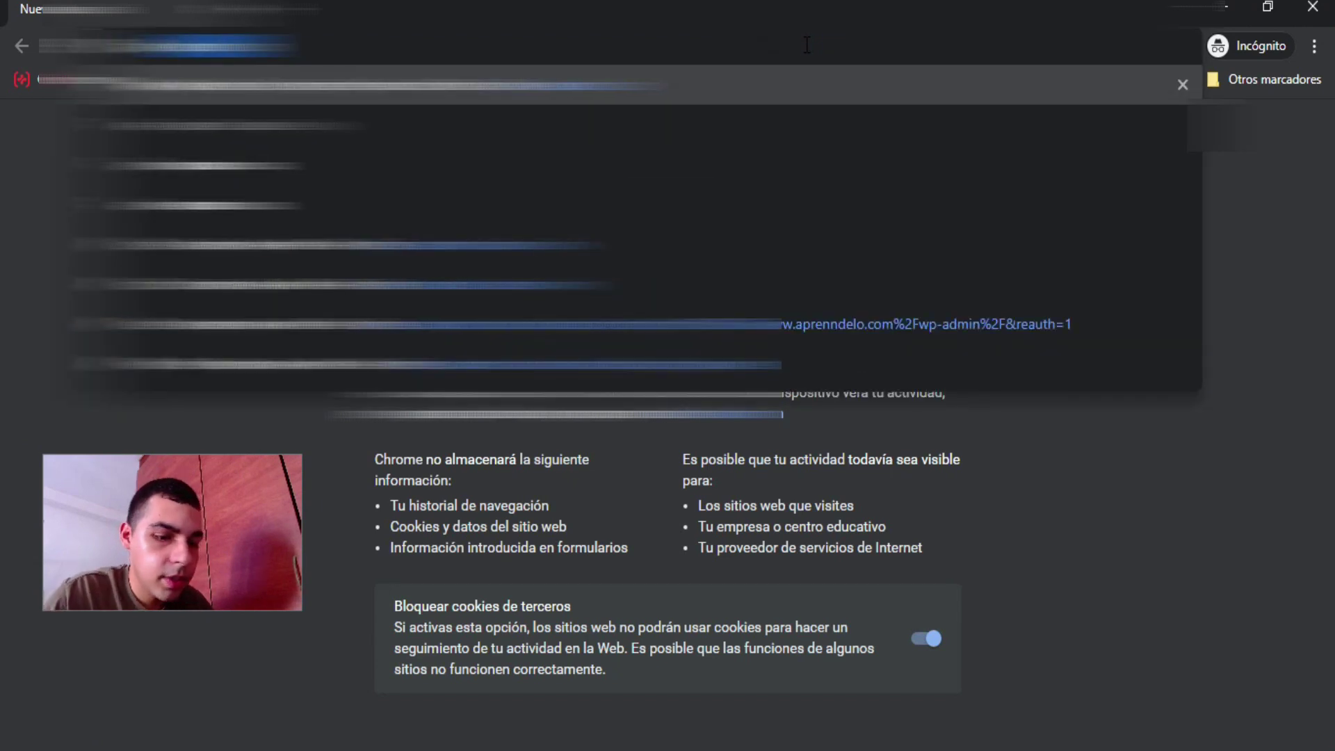
{"action": "key", "text": "Return"}
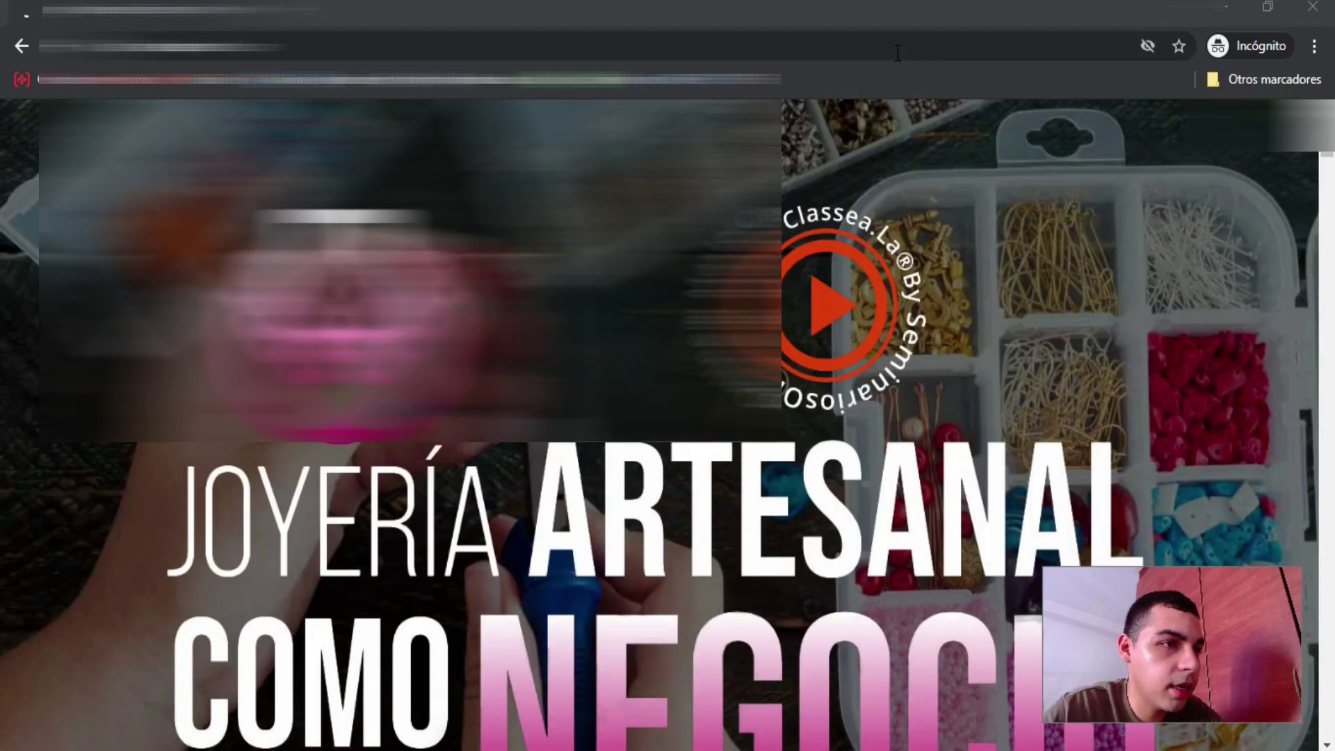
{"action": "left_click", "coordinate": [898, 52]}
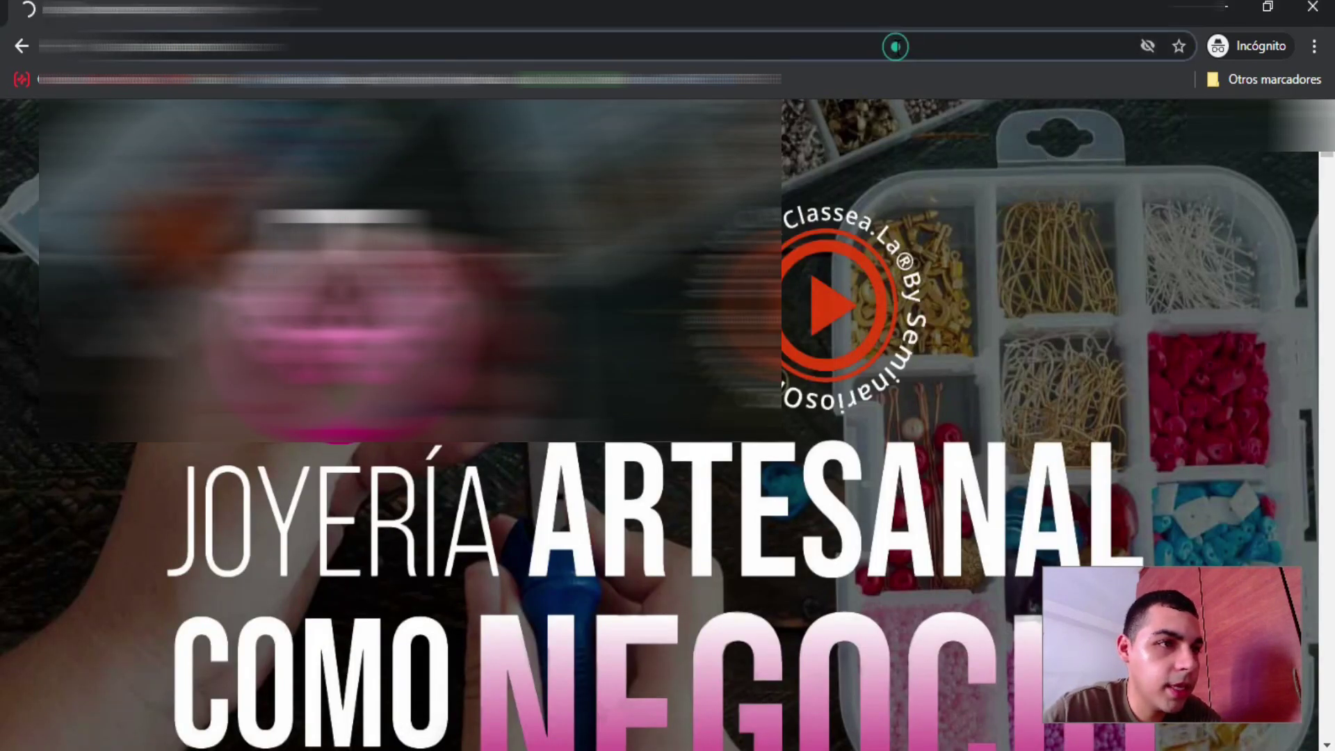
{"action": "left_click", "coordinate": [1104, 96]}
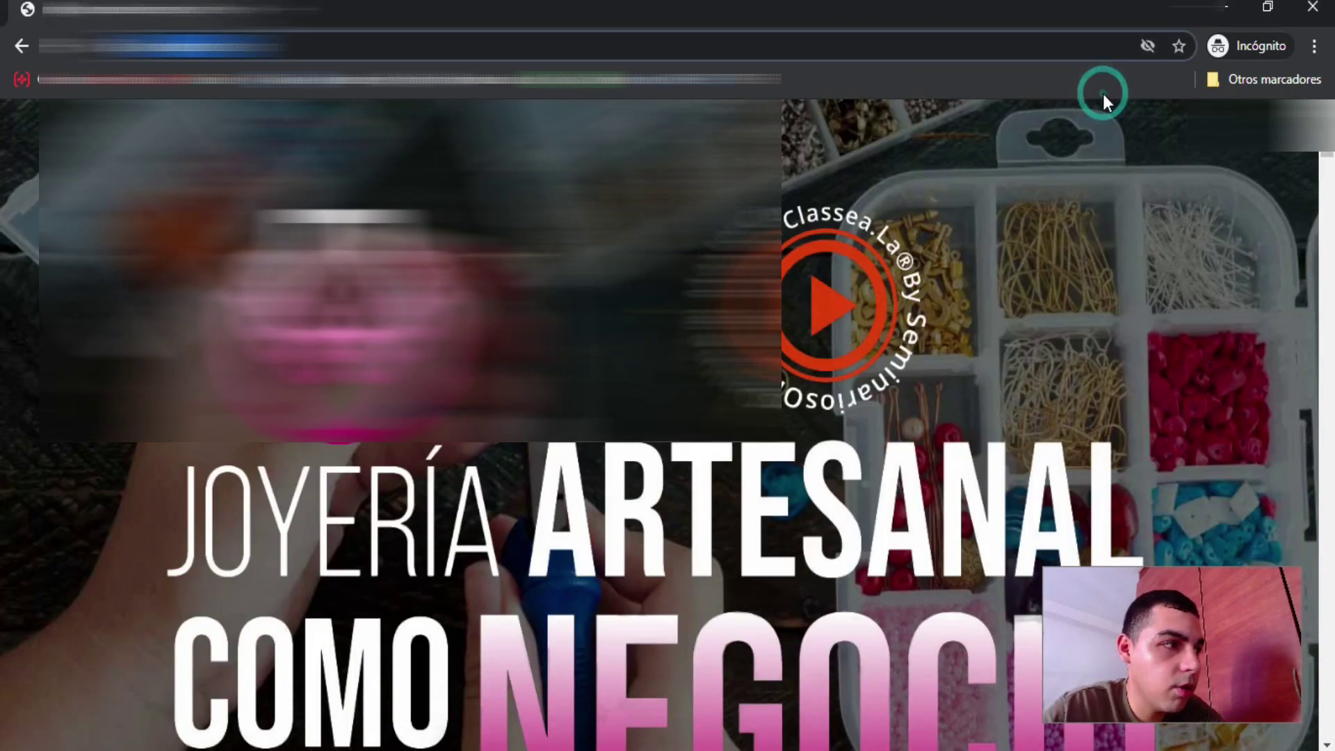
{"action": "left_click", "coordinate": [1327, 8]}
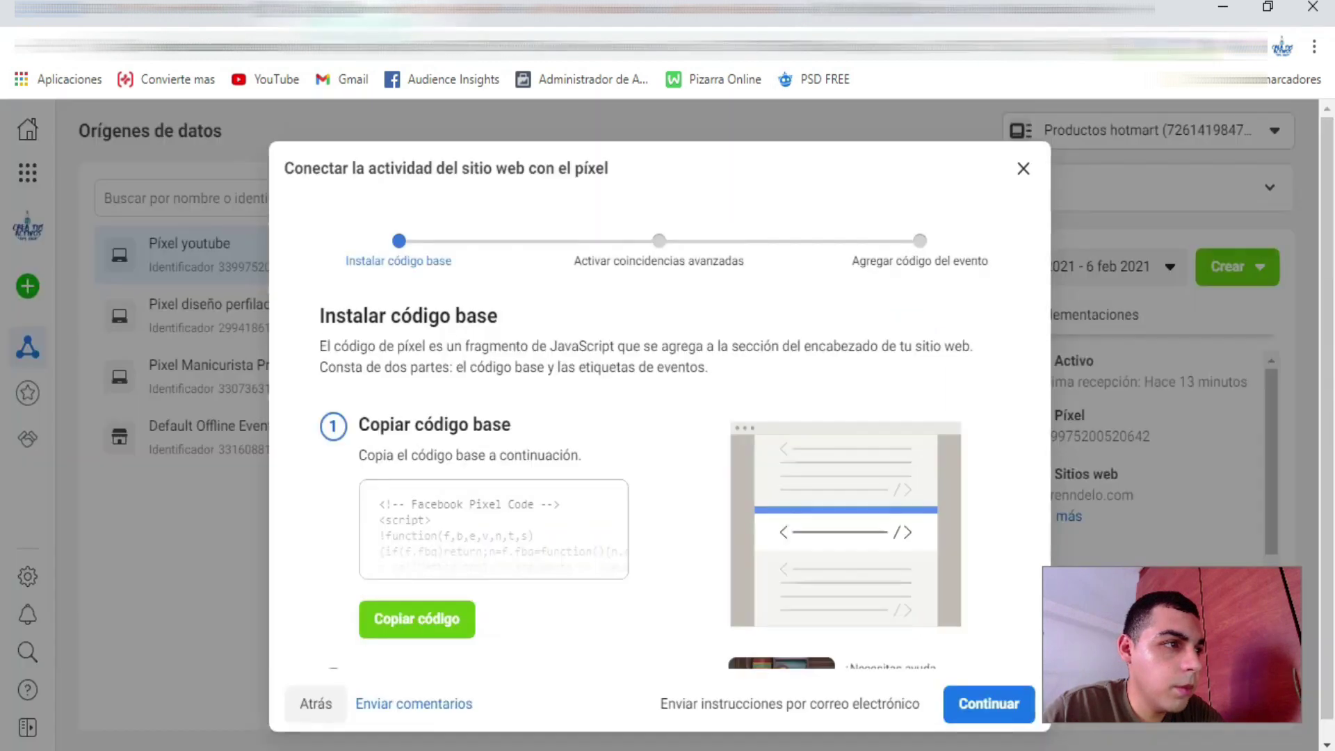
- Return to Orígenes de datos, close the pixel connection dialog, and examine Píxel youtube's last reception time and events list
{"action": "left_click", "coordinate": [369, 16]}
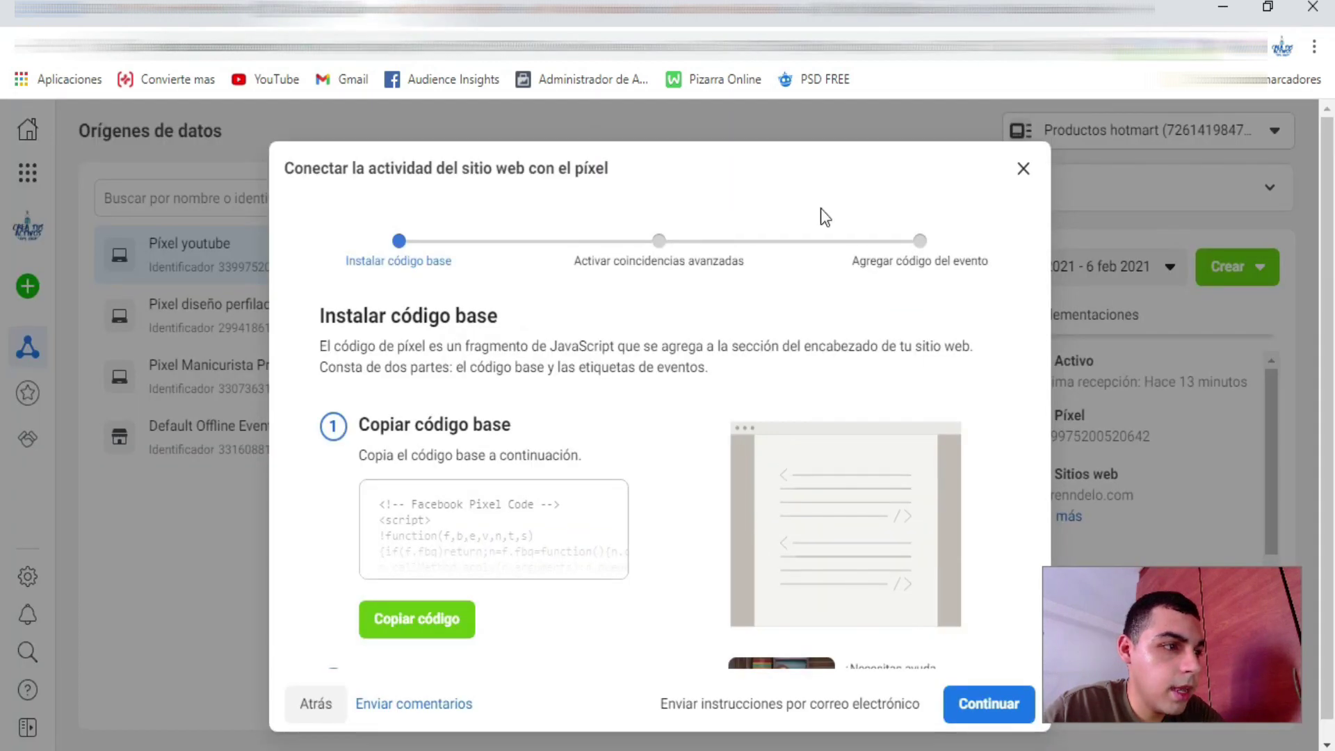
{"action": "left_click", "coordinate": [1023, 169]}
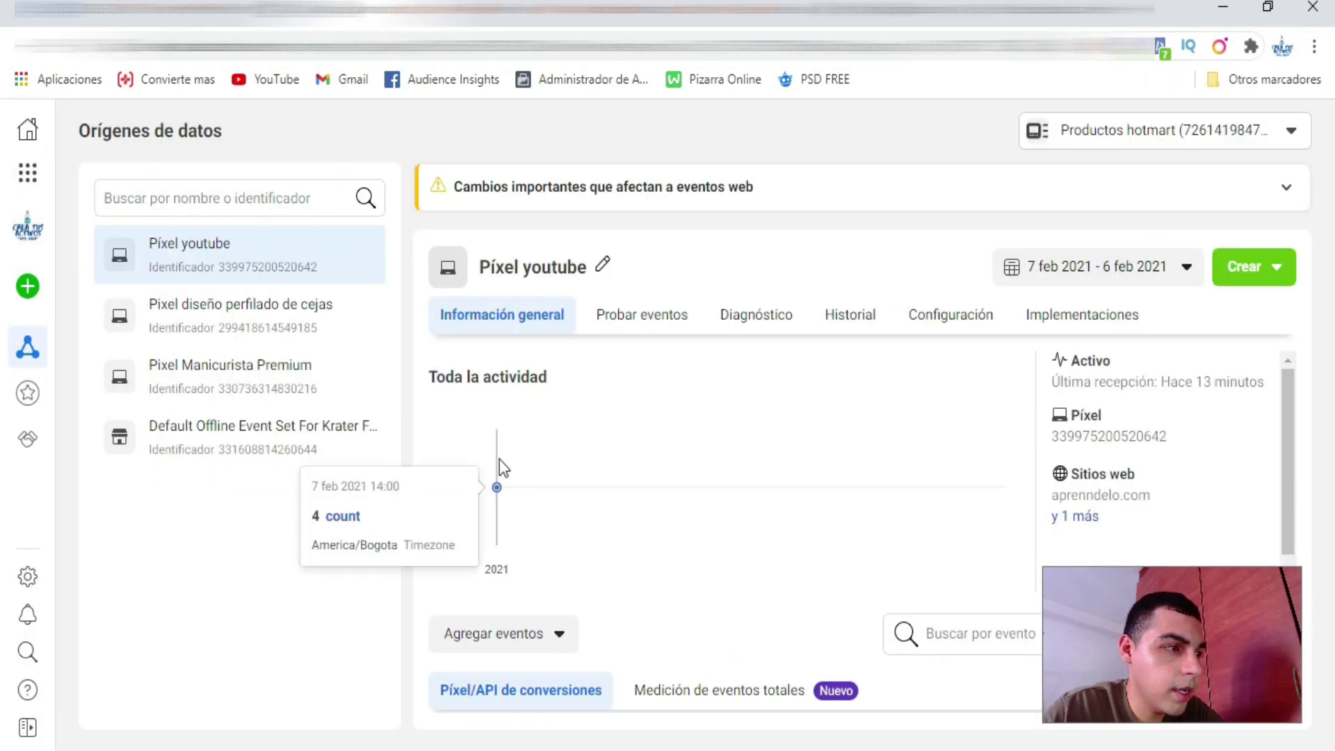
{"action": "left_click", "coordinate": [233, 250]}
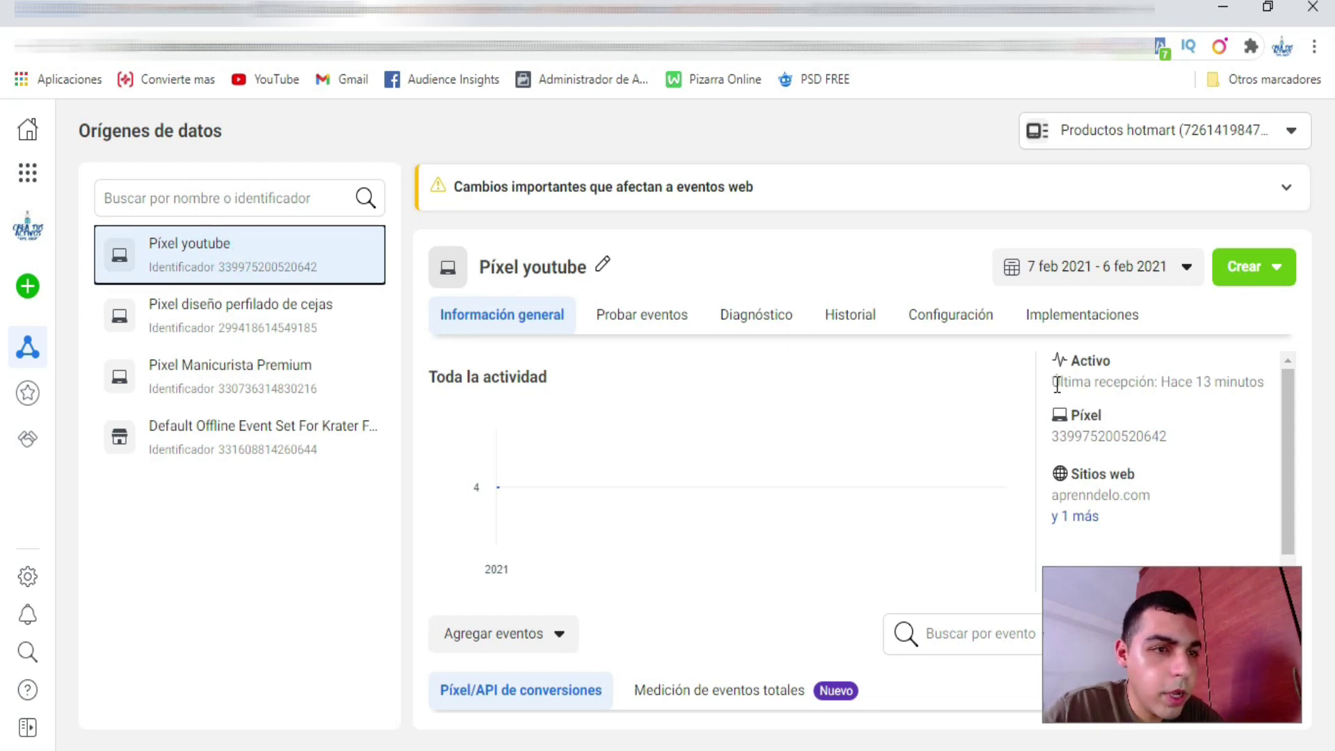
{"action": "left_click_drag", "start_coordinate": [1057, 384], "coordinate": [1223, 388]}
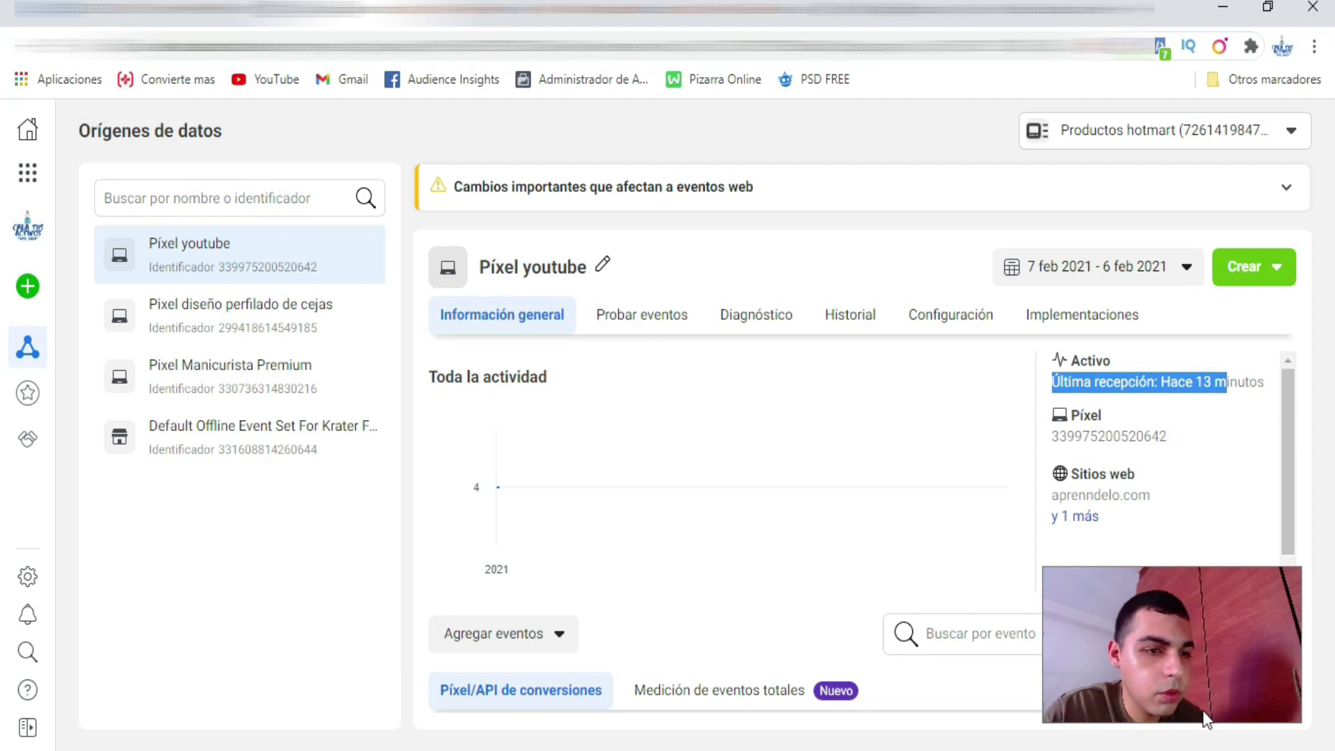
{"action": "left_click_drag", "start_coordinate": [1204, 712], "coordinate": [250, 599]}
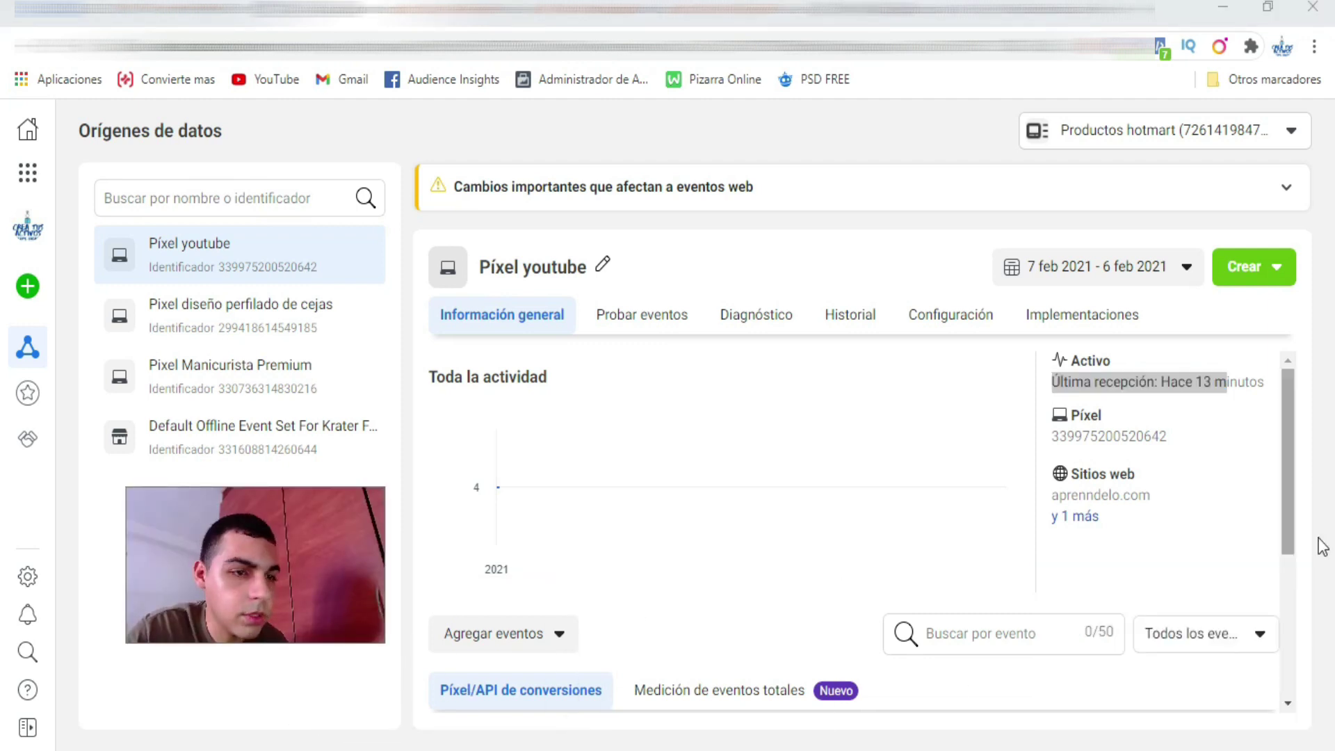
{"action": "left_click_drag", "start_coordinate": [1290, 447], "coordinate": [1296, 591]}
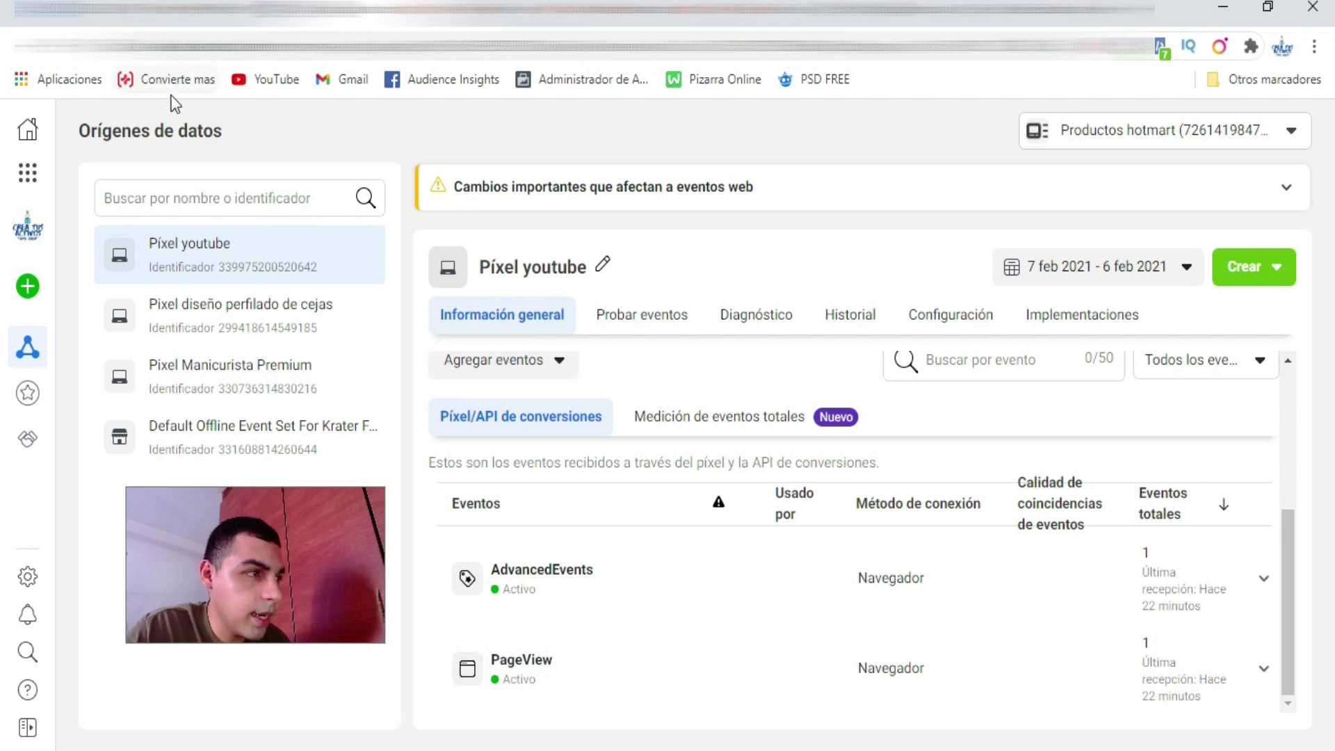
- Reload Orígenes de datos and examine the Píxel/API de conversiones events of Píxel youtube, including Iniciar pago and Comprar
{"action": "left_click", "coordinate": [78, 45]}
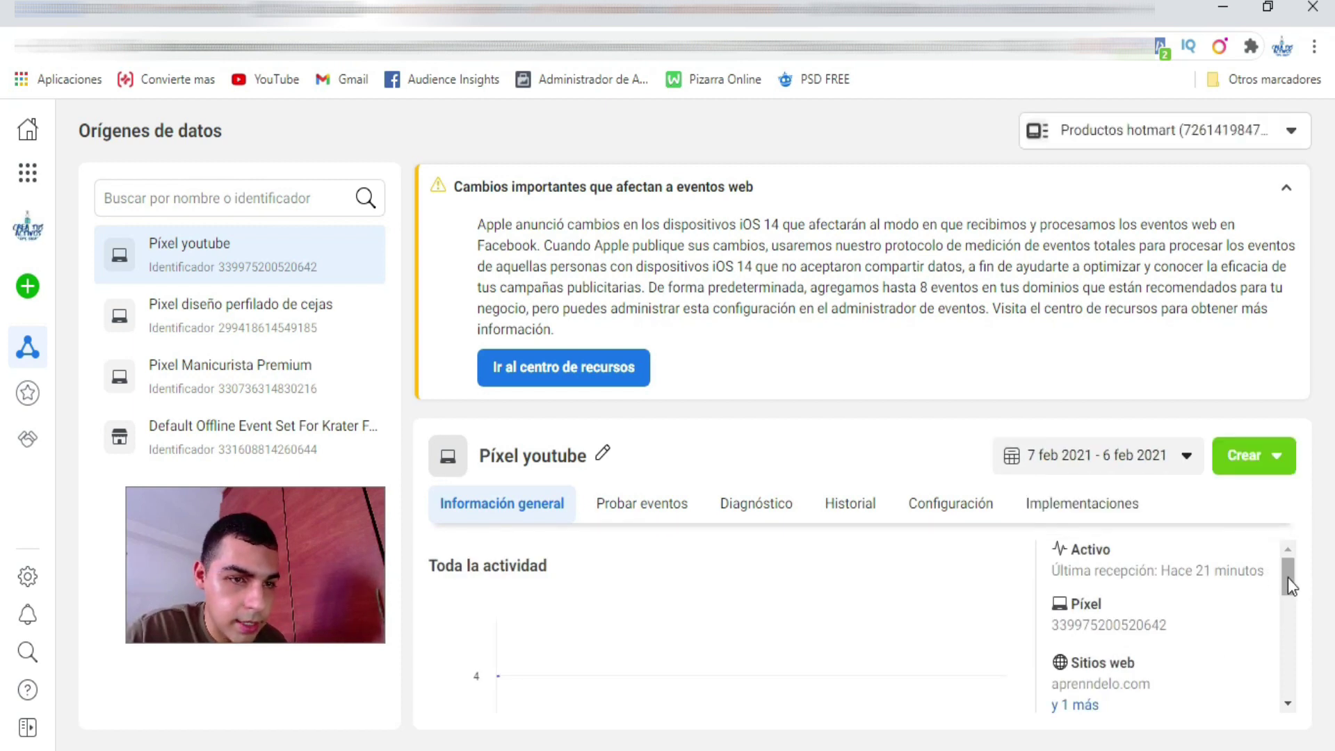
{"action": "left_click_drag", "start_coordinate": [1288, 581], "coordinate": [1292, 696]}
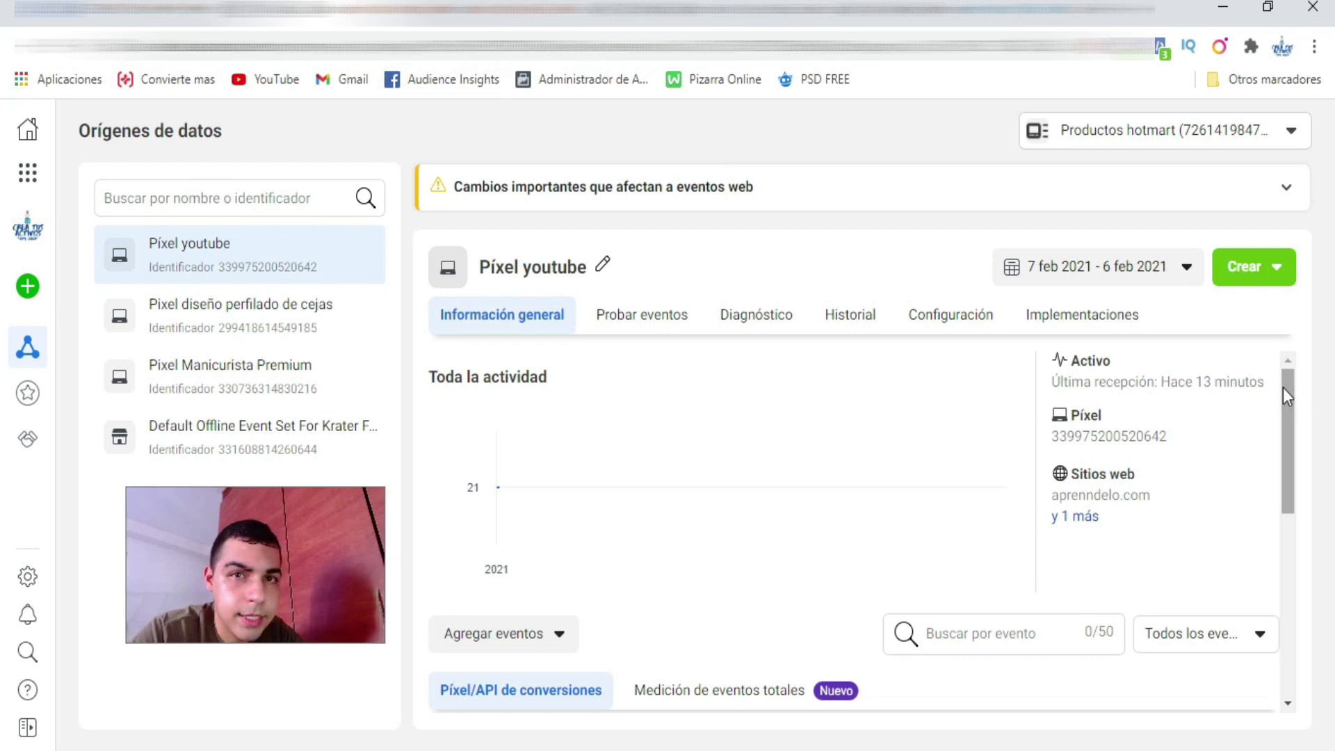
{"action": "left_click_drag", "start_coordinate": [1283, 386], "coordinate": [1286, 587]}
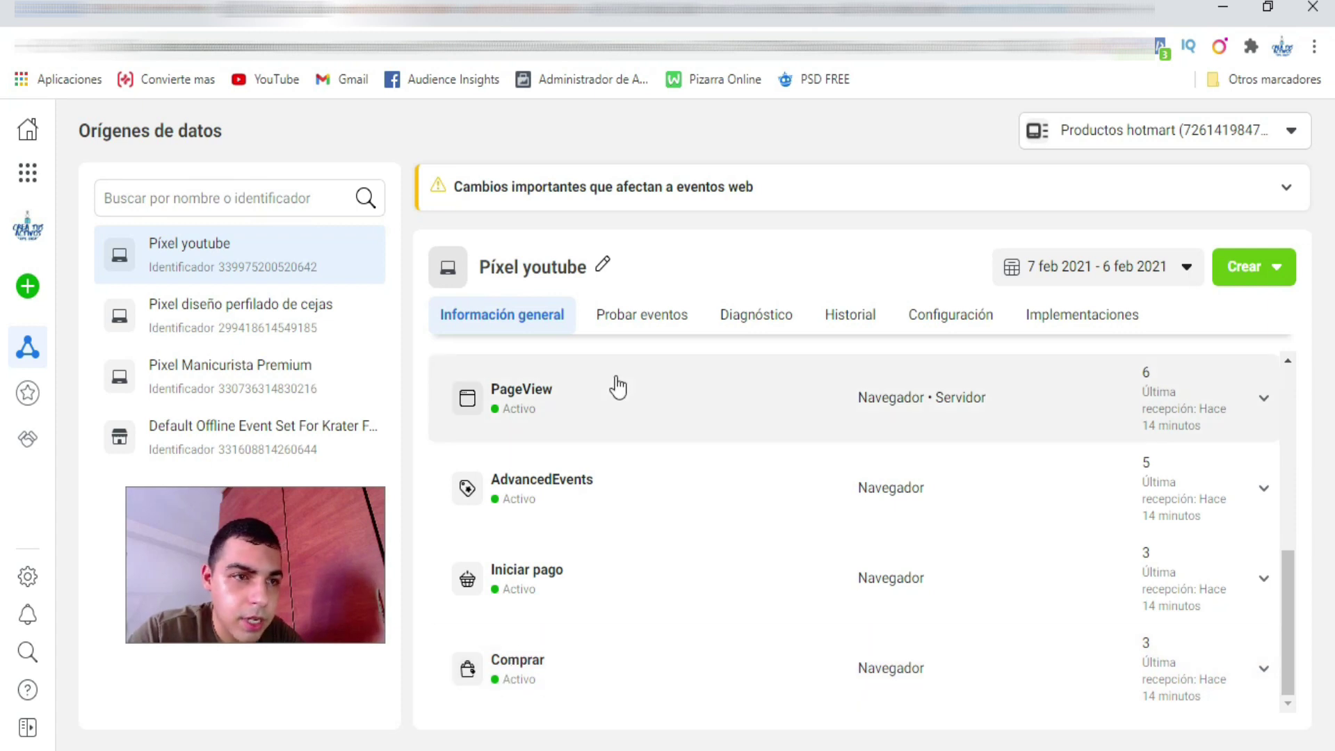
{"action": "left_click_drag", "start_coordinate": [1287, 599], "coordinate": [1285, 490]}
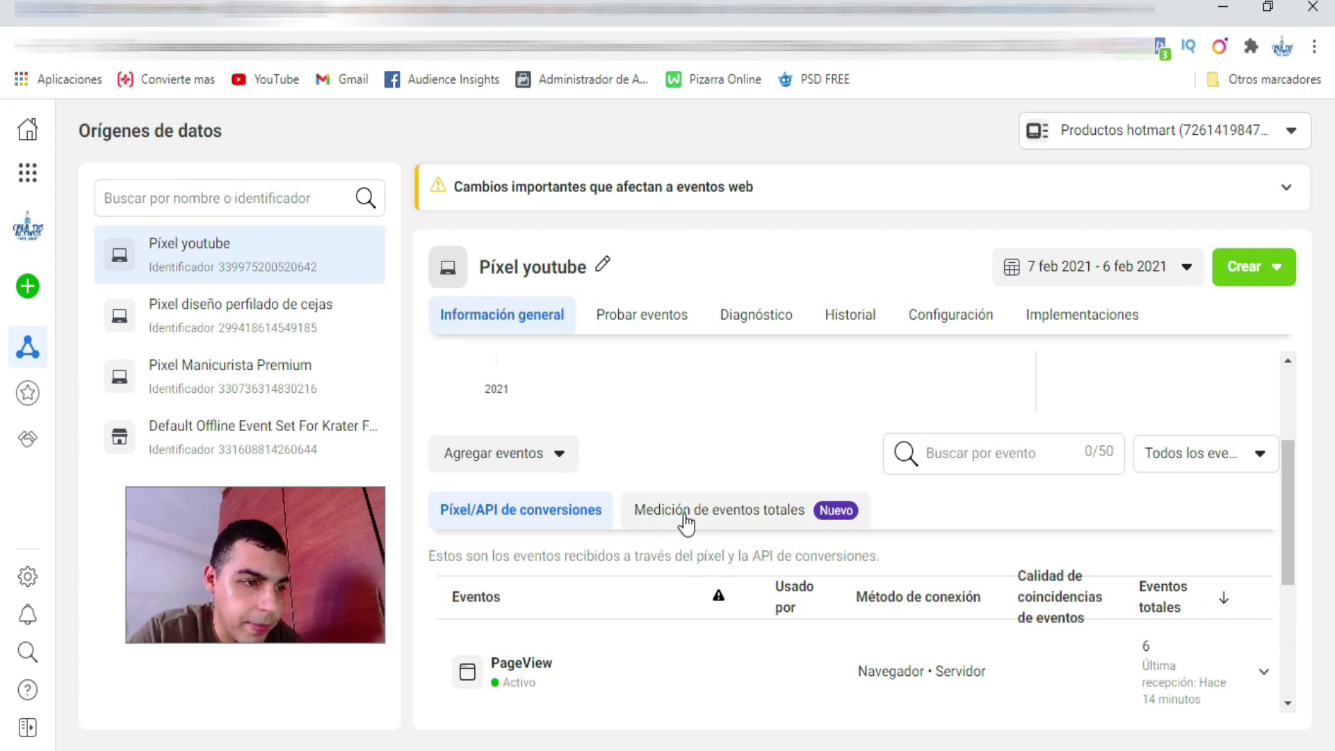
- Open the web event configuration from Medición de eventos totales, expand the verified domain, and view the warning on its assigned events
{"action": "left_click", "coordinate": [753, 512]}
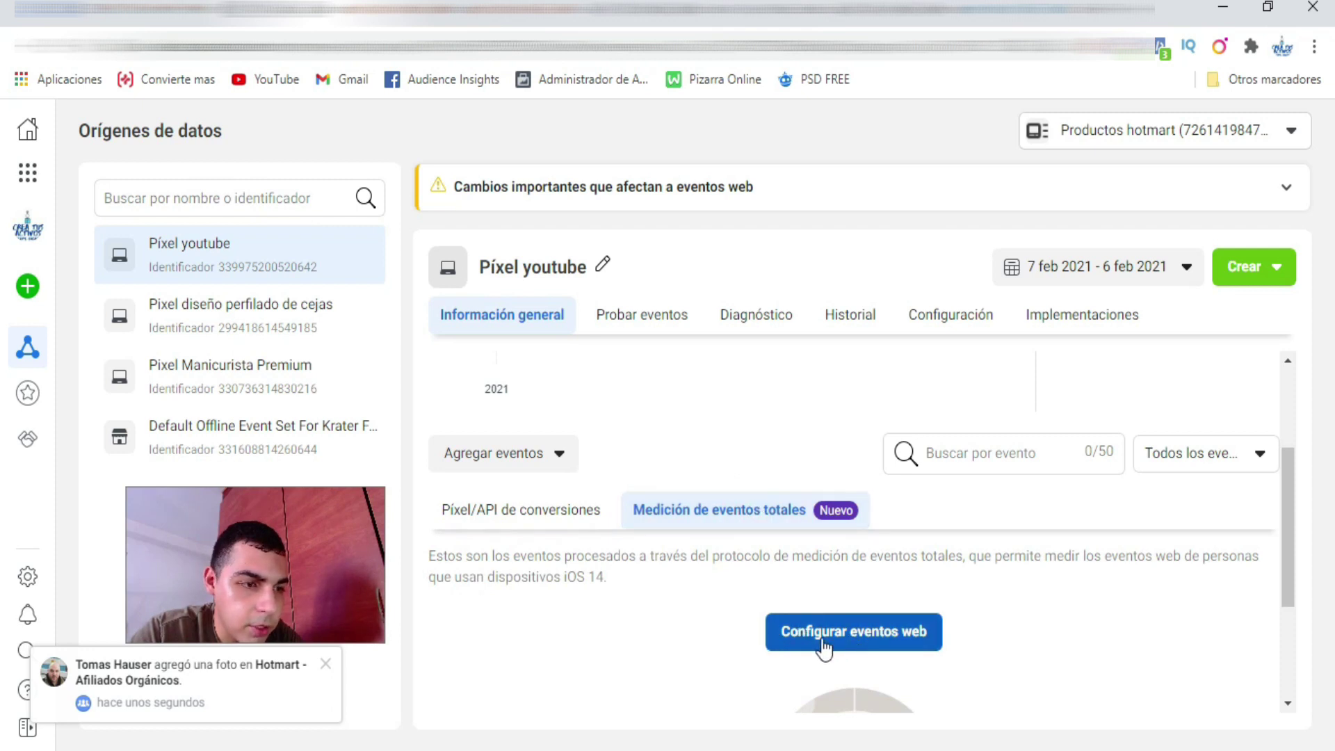
{"action": "left_click", "coordinate": [865, 639]}
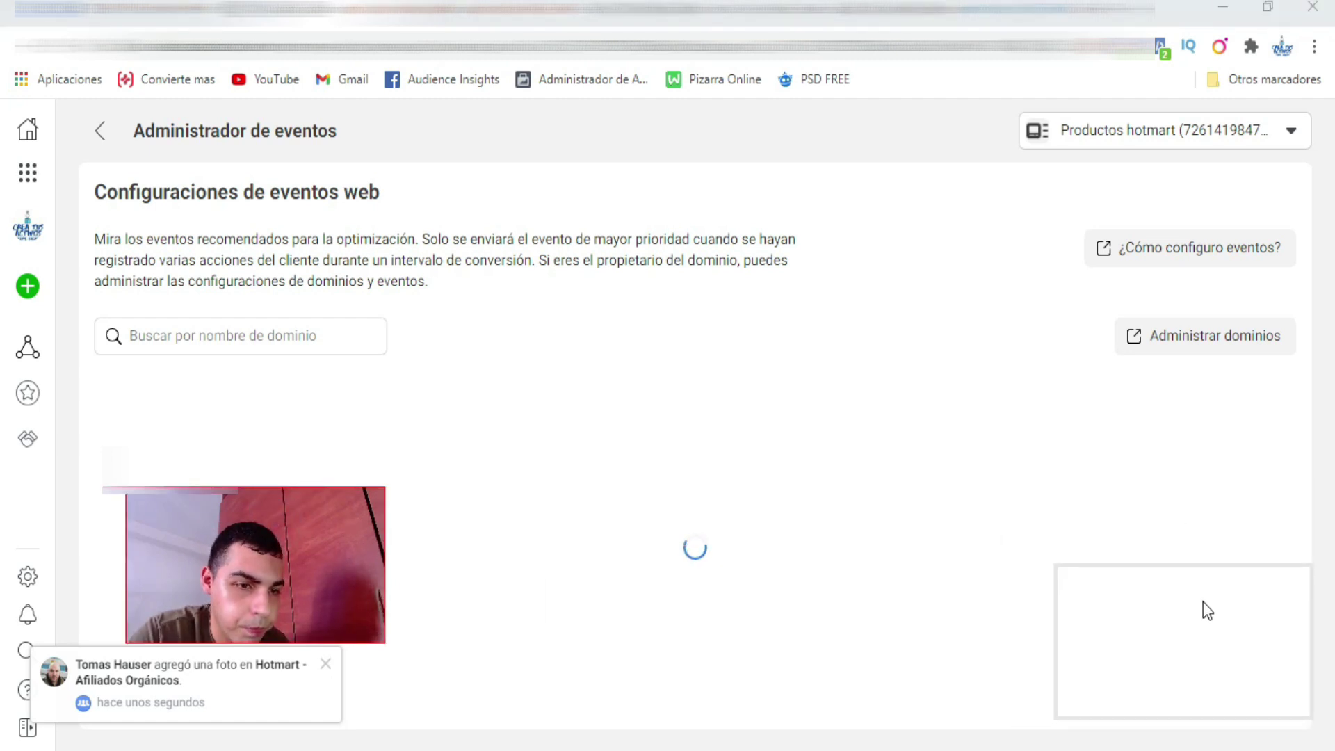
{"action": "left_click_drag", "start_coordinate": [1203, 610], "coordinate": [1203, 611]}
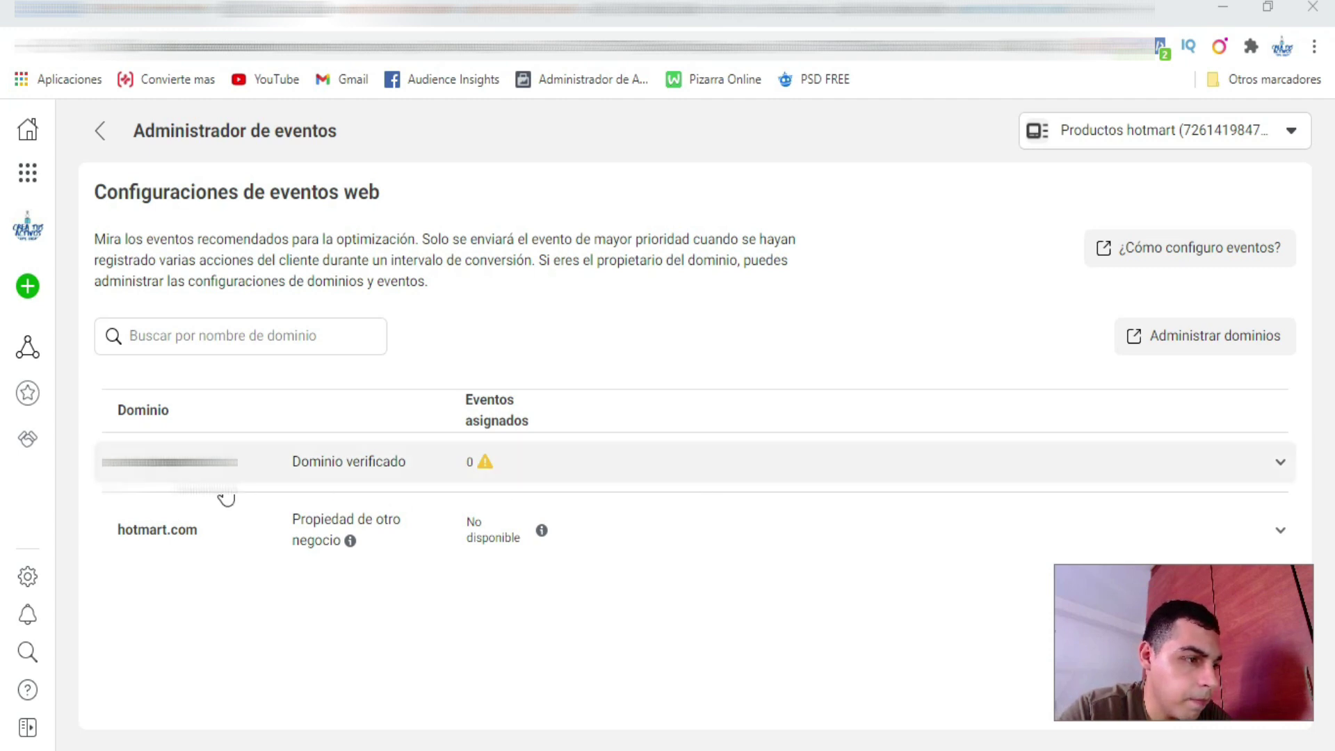
{"action": "left_click", "coordinate": [364, 460]}
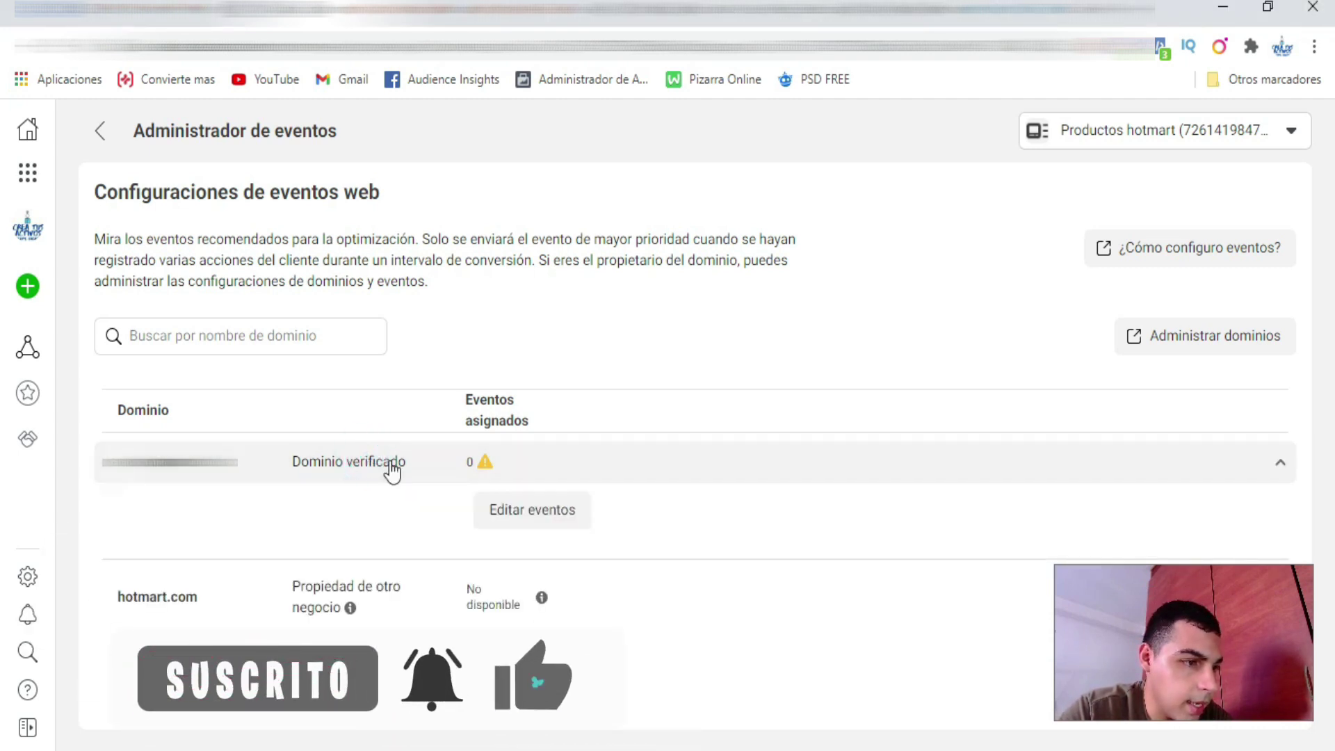
{"action": "mouse_move", "coordinate": [491, 422]}
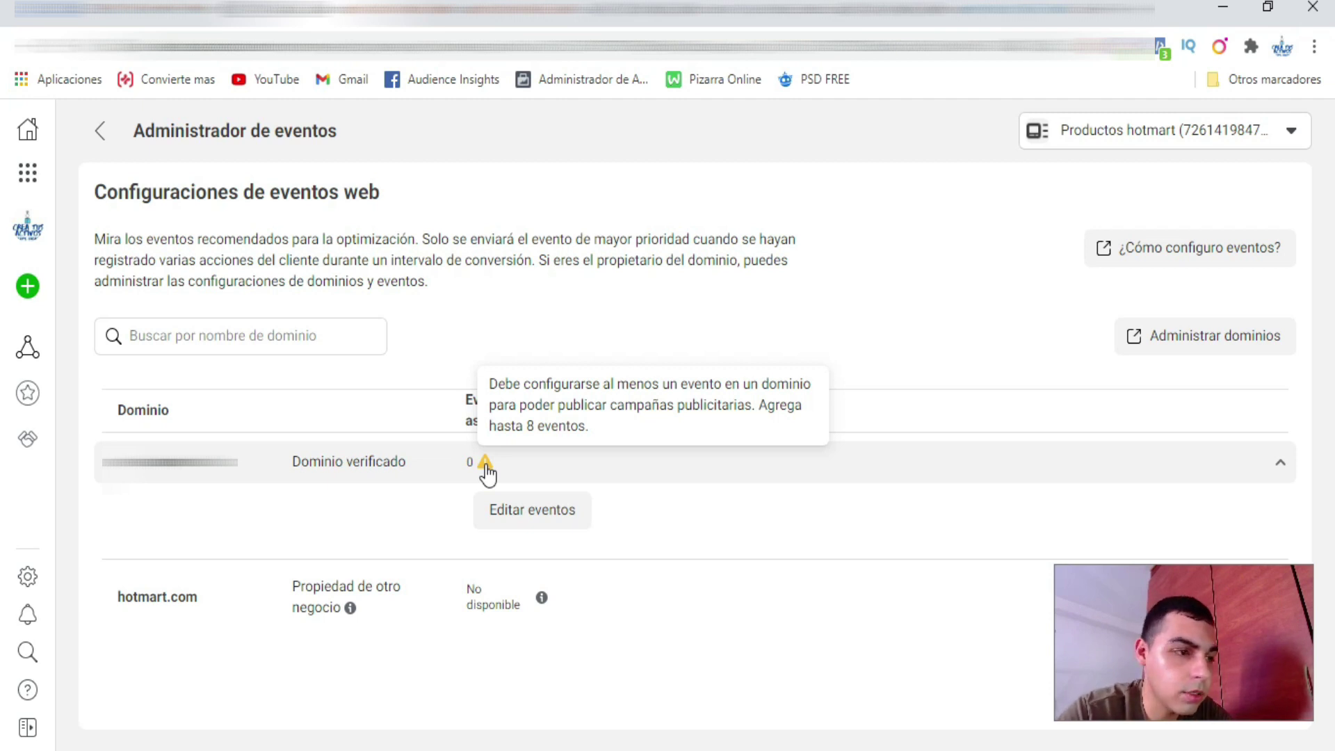
- Start editing the verified domain's web events and add Píxel youtube's Iniciar pago event as the first priority entry
{"action": "left_click", "coordinate": [532, 519]}
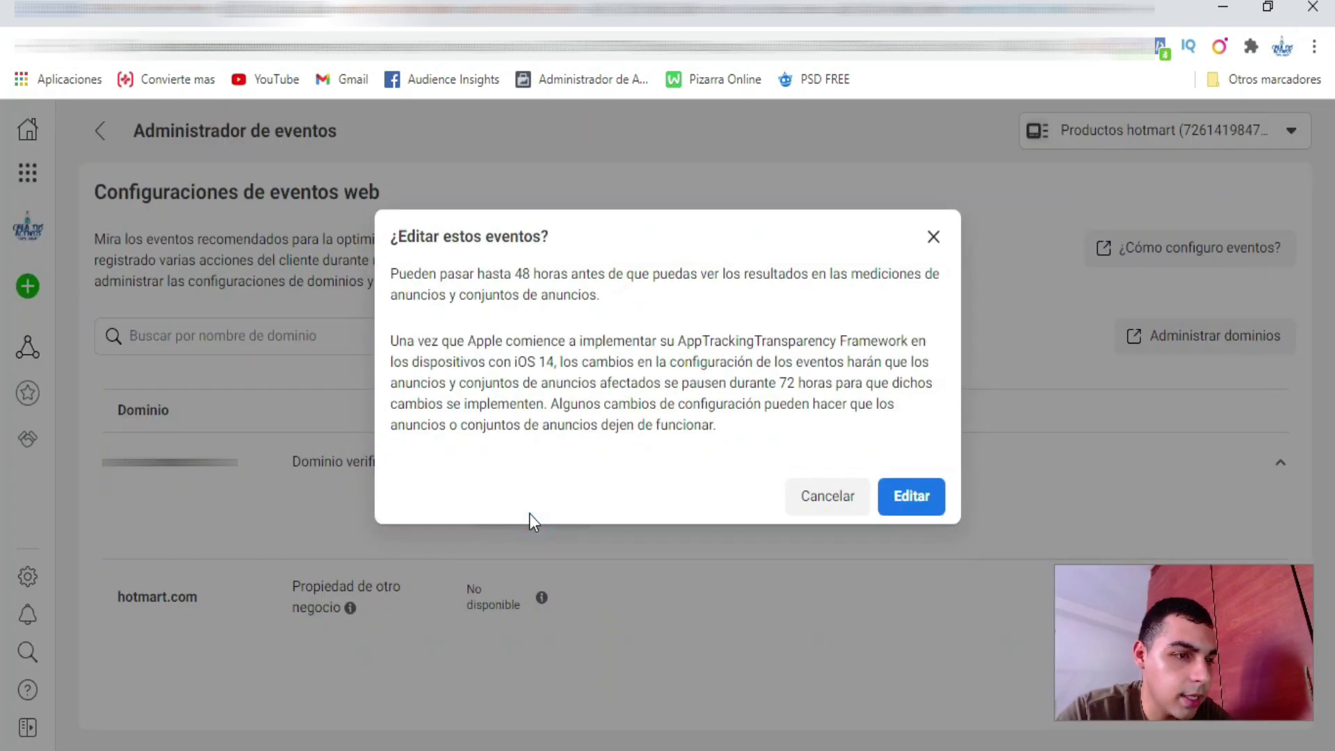
{"action": "left_click", "coordinate": [915, 503]}
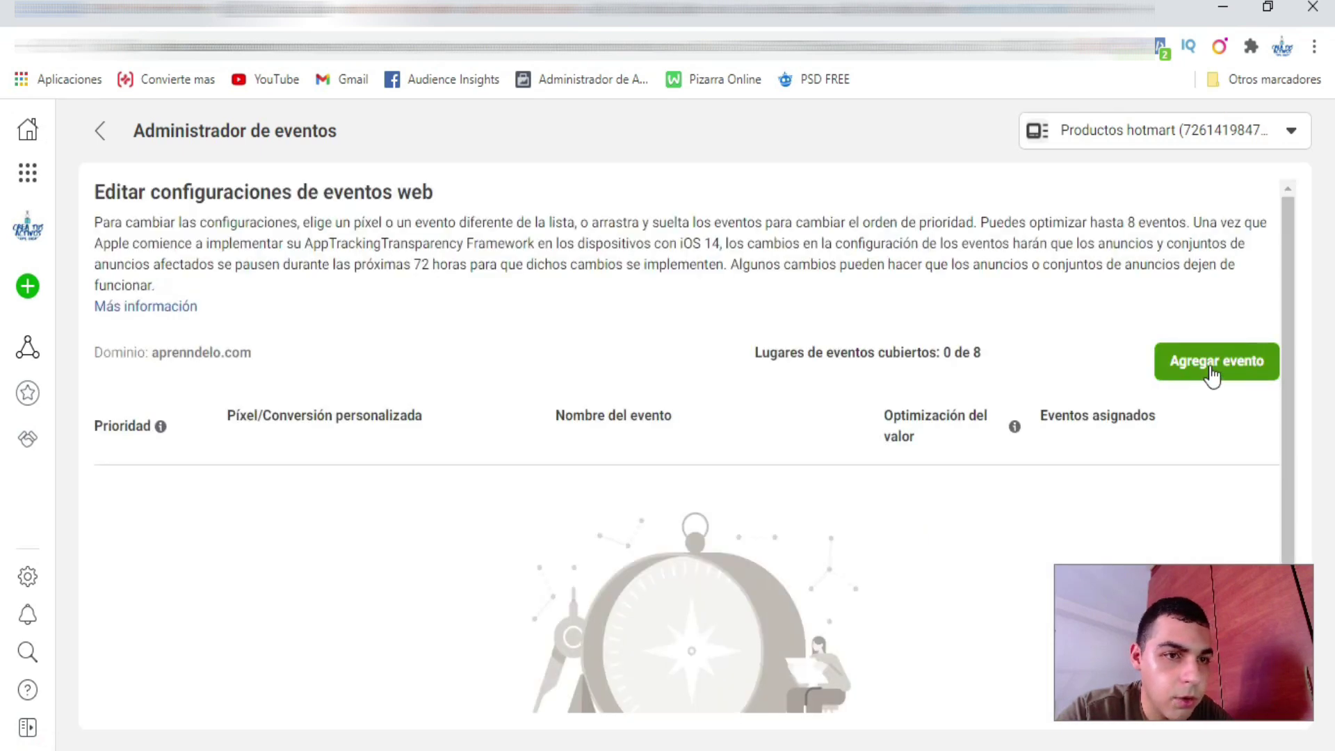
{"action": "left_click", "coordinate": [1212, 369]}
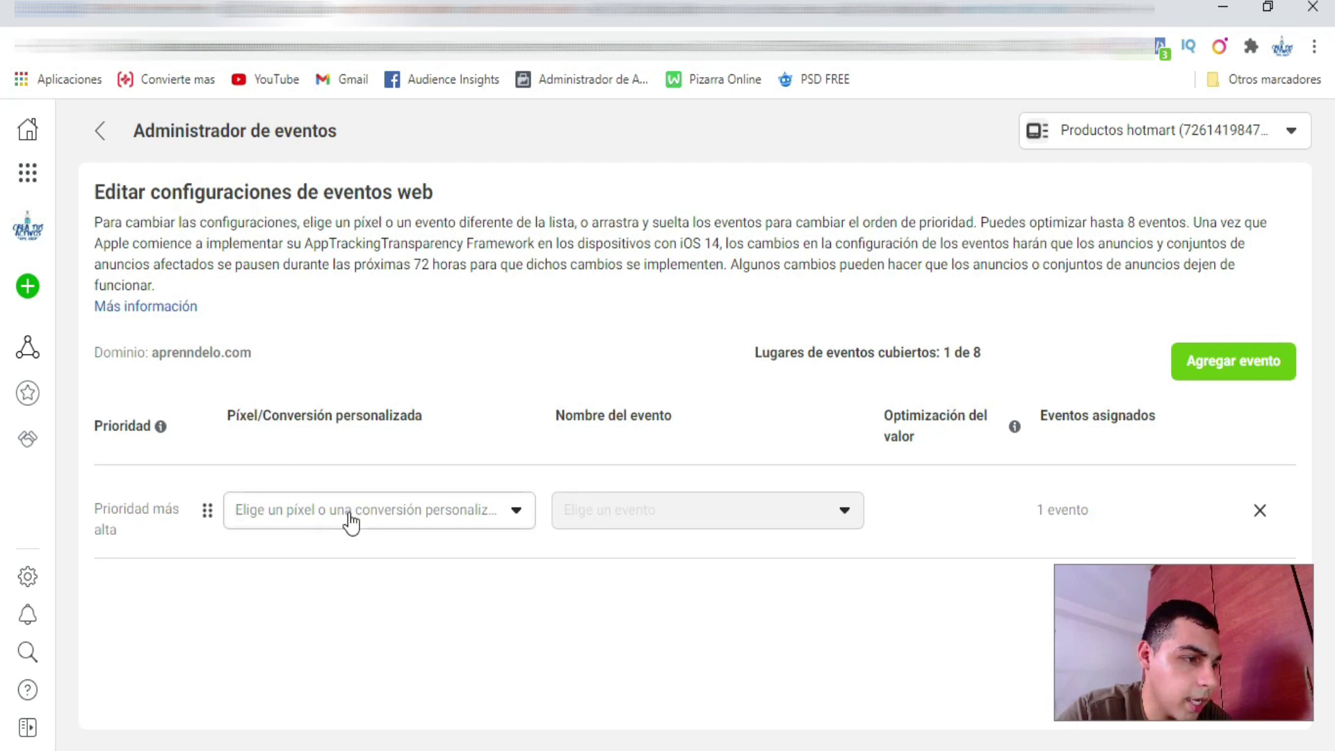
{"action": "left_click", "coordinate": [515, 511]}
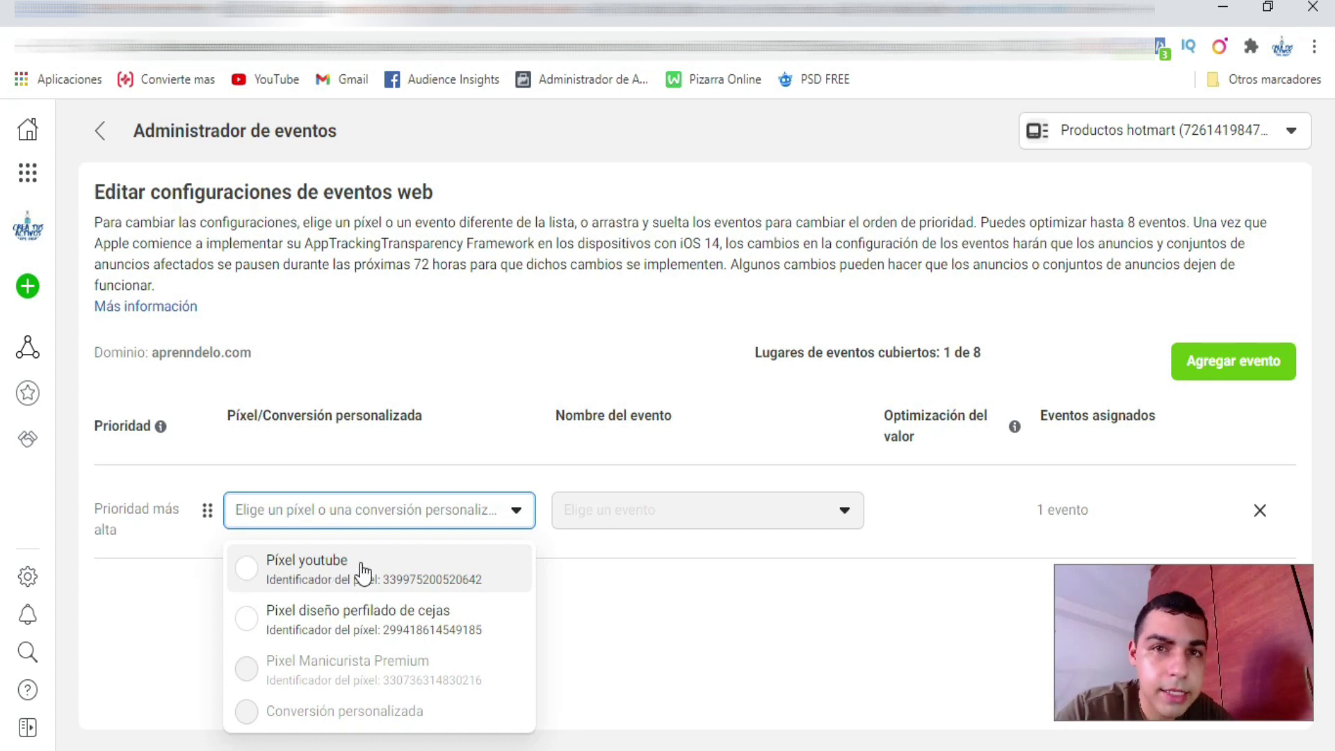
{"action": "left_click", "coordinate": [308, 573]}
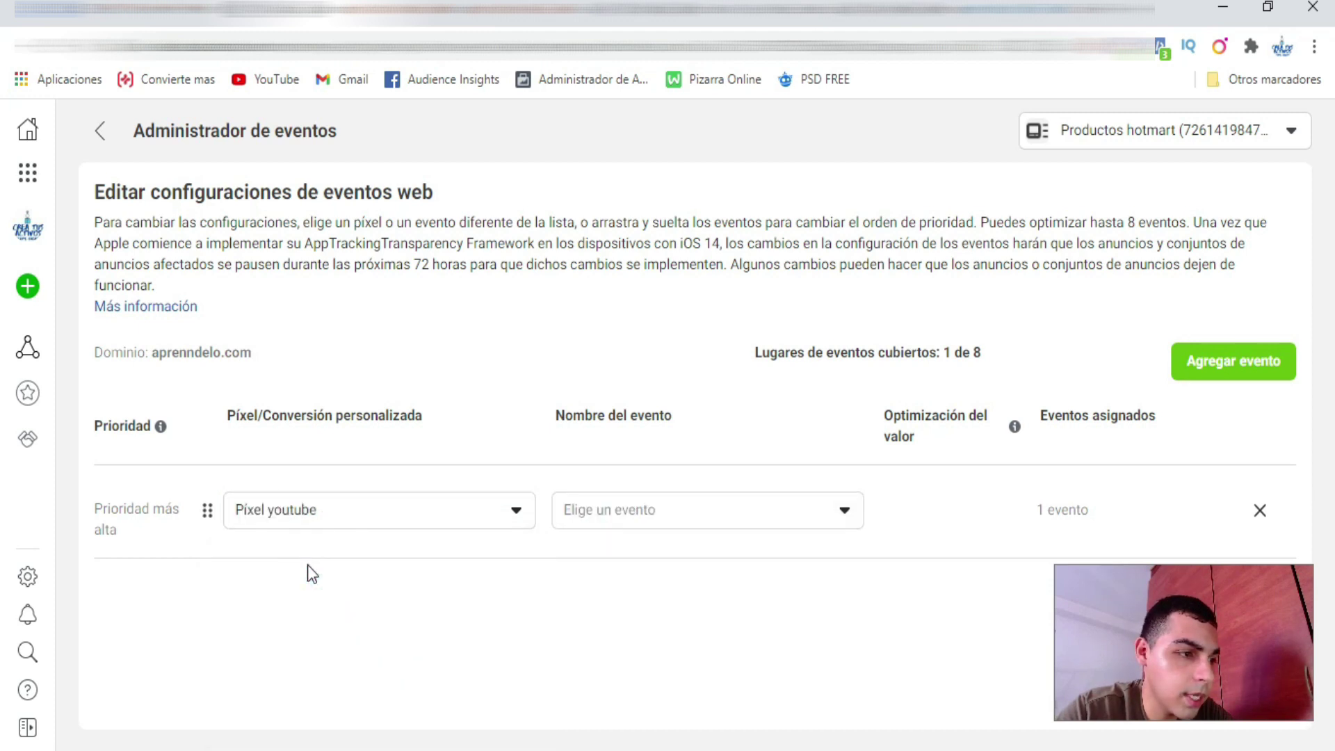
{"action": "left_click", "coordinate": [845, 512]}
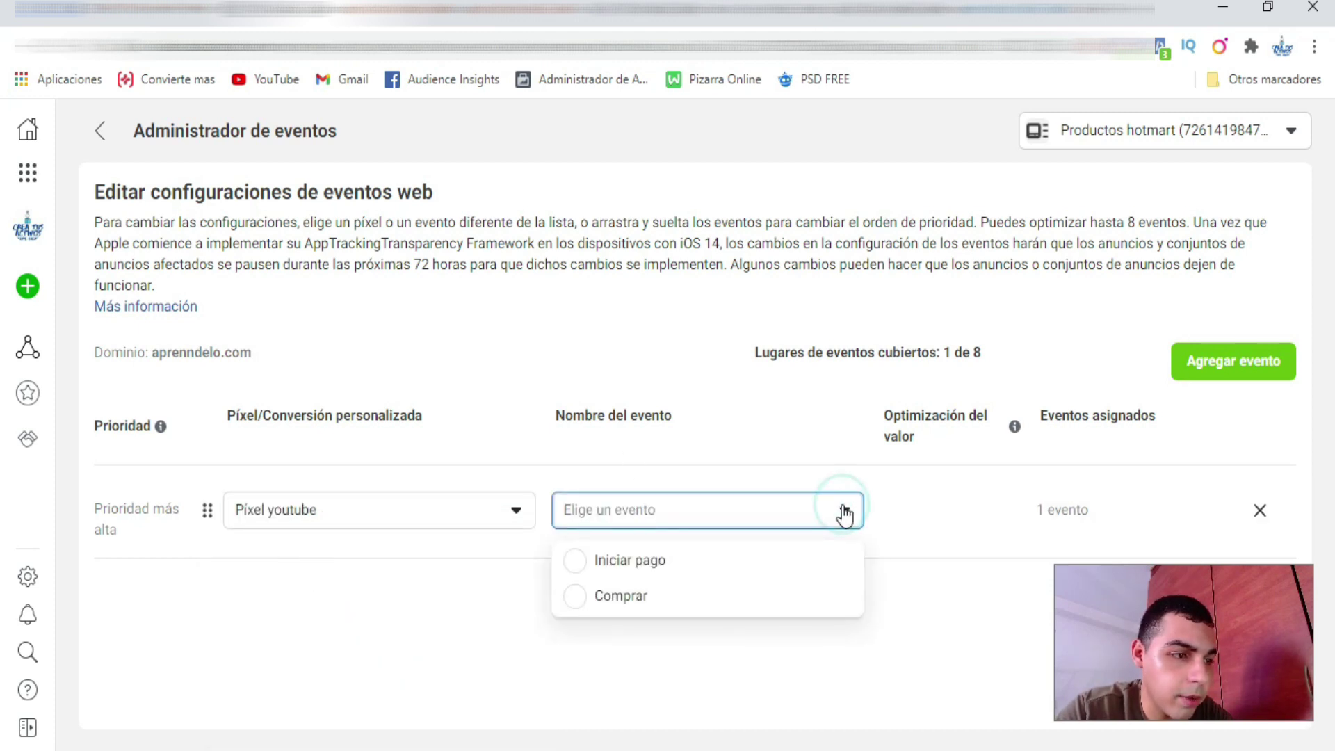
{"action": "left_click", "coordinate": [629, 567]}
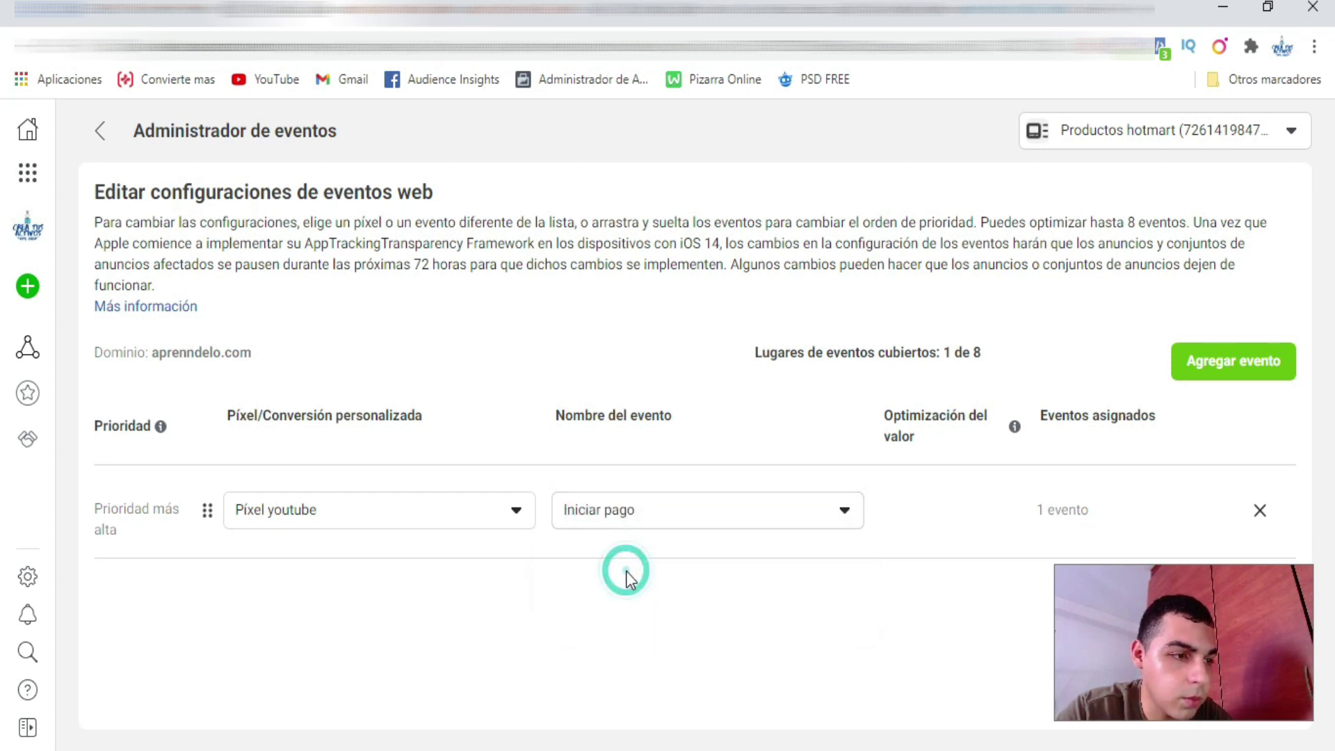
- Add a second event below Iniciar pago, using Píxel youtube and the Comprar event
{"action": "left_click", "coordinate": [1205, 361]}
{"action": "left_click", "coordinate": [462, 566]}
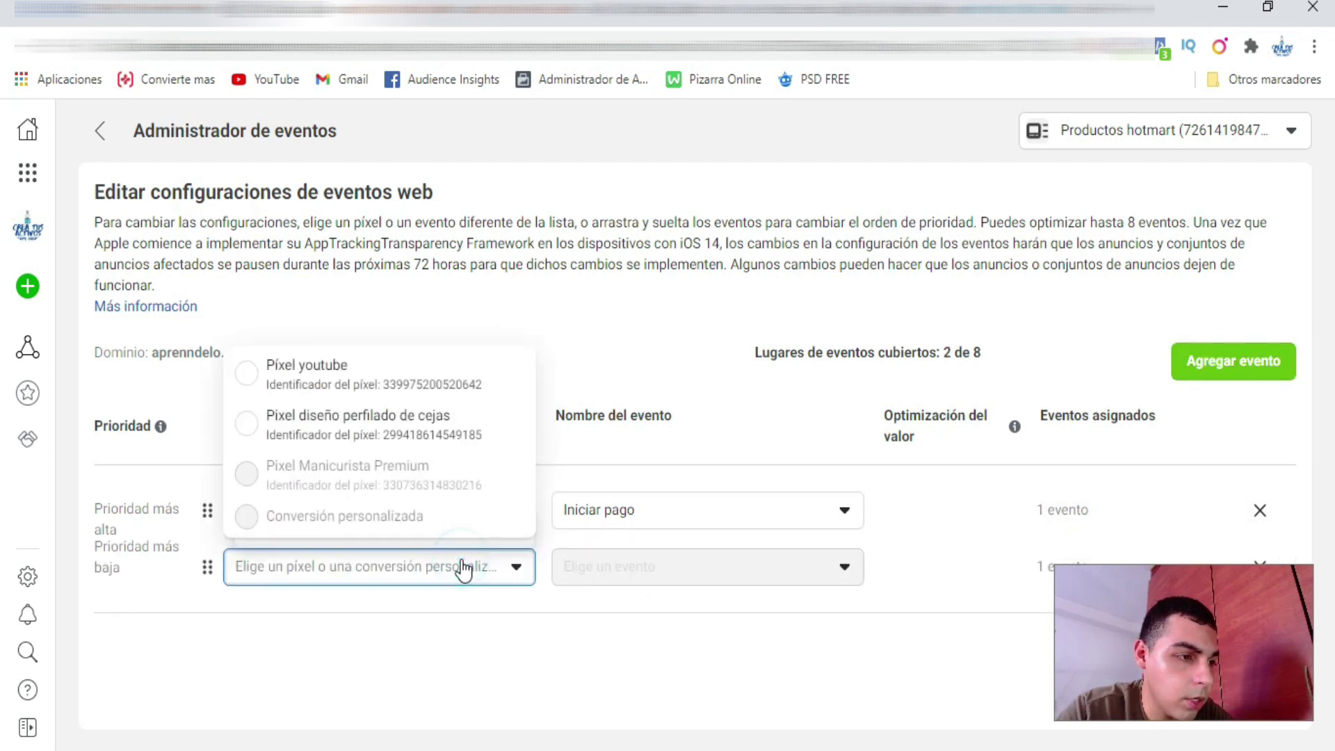
{"action": "left_click", "coordinate": [345, 376]}
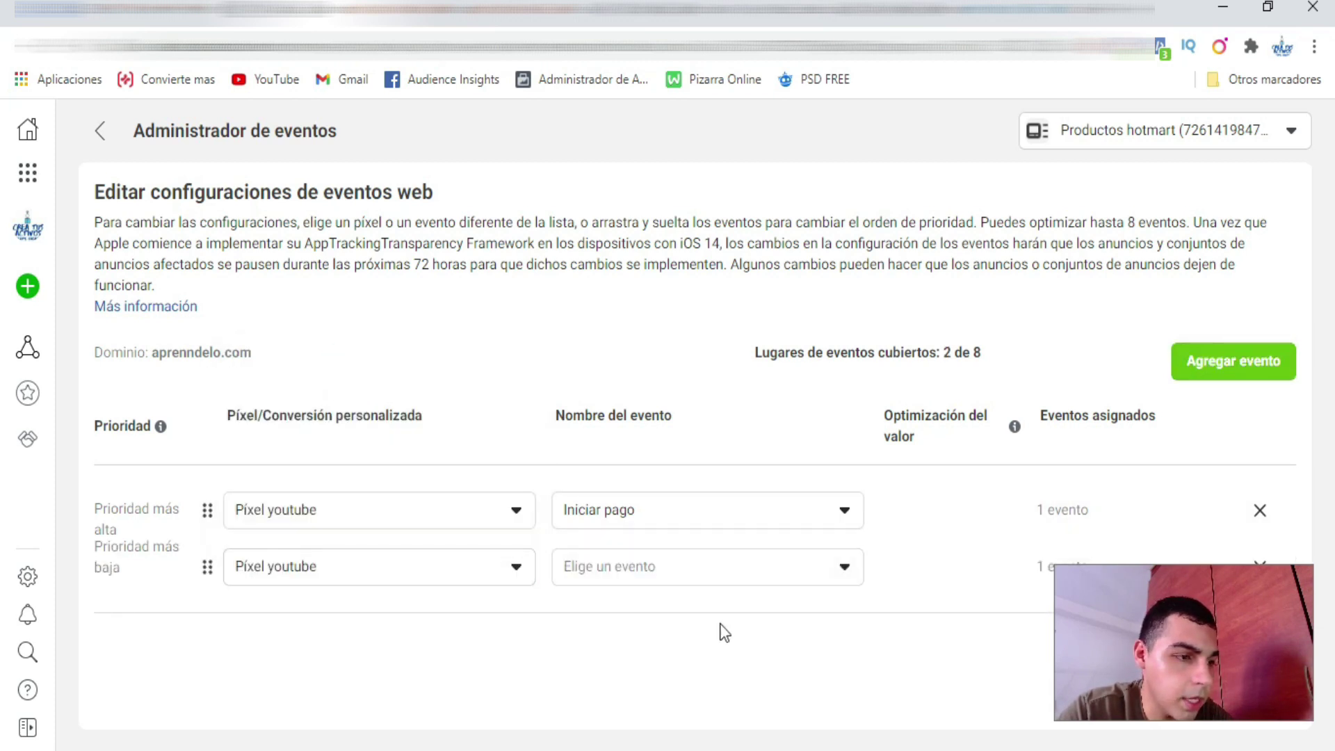
{"action": "left_click", "coordinate": [703, 565]}
{"action": "left_click", "coordinate": [612, 653]}
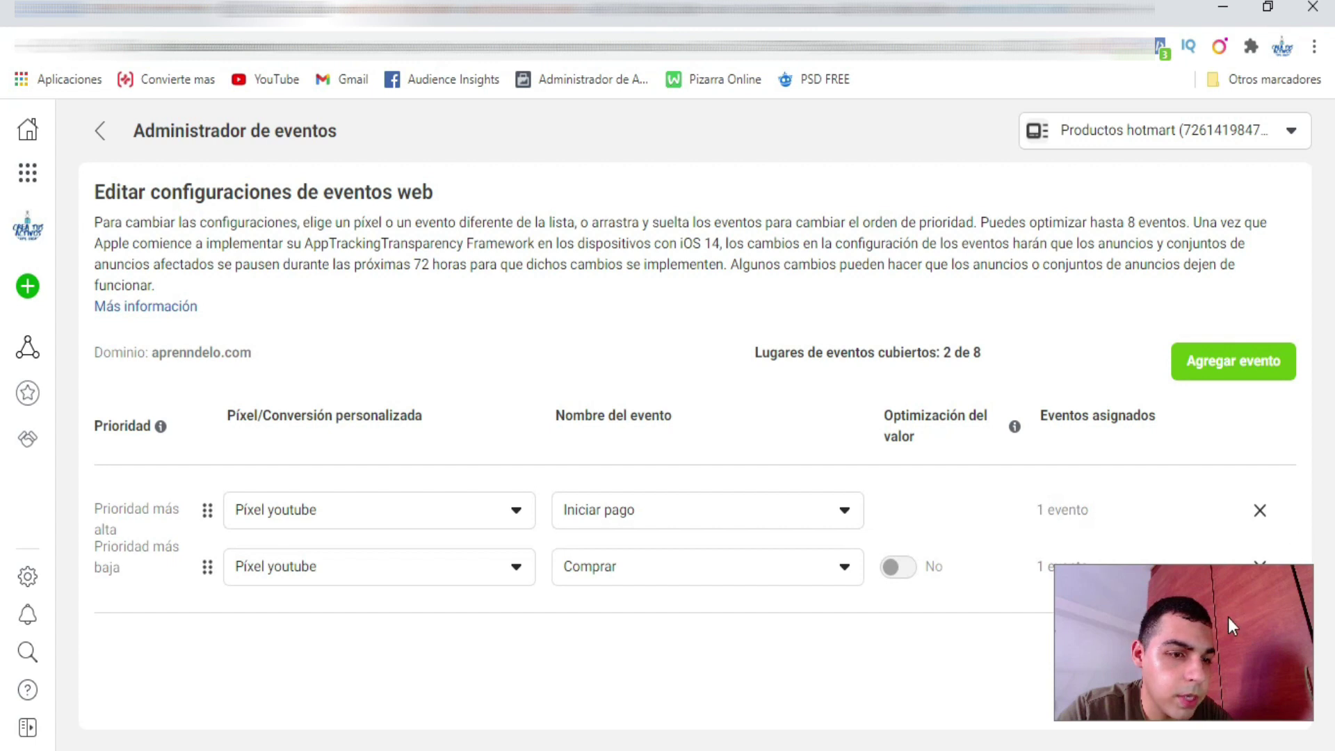
- Submit the web event configuration, acknowledge that the changes are understood, and apply them
{"action": "left_click", "coordinate": [1189, 641]}
{"action": "left_click_drag", "start_coordinate": [1189, 640], "coordinate": [641, 643]}
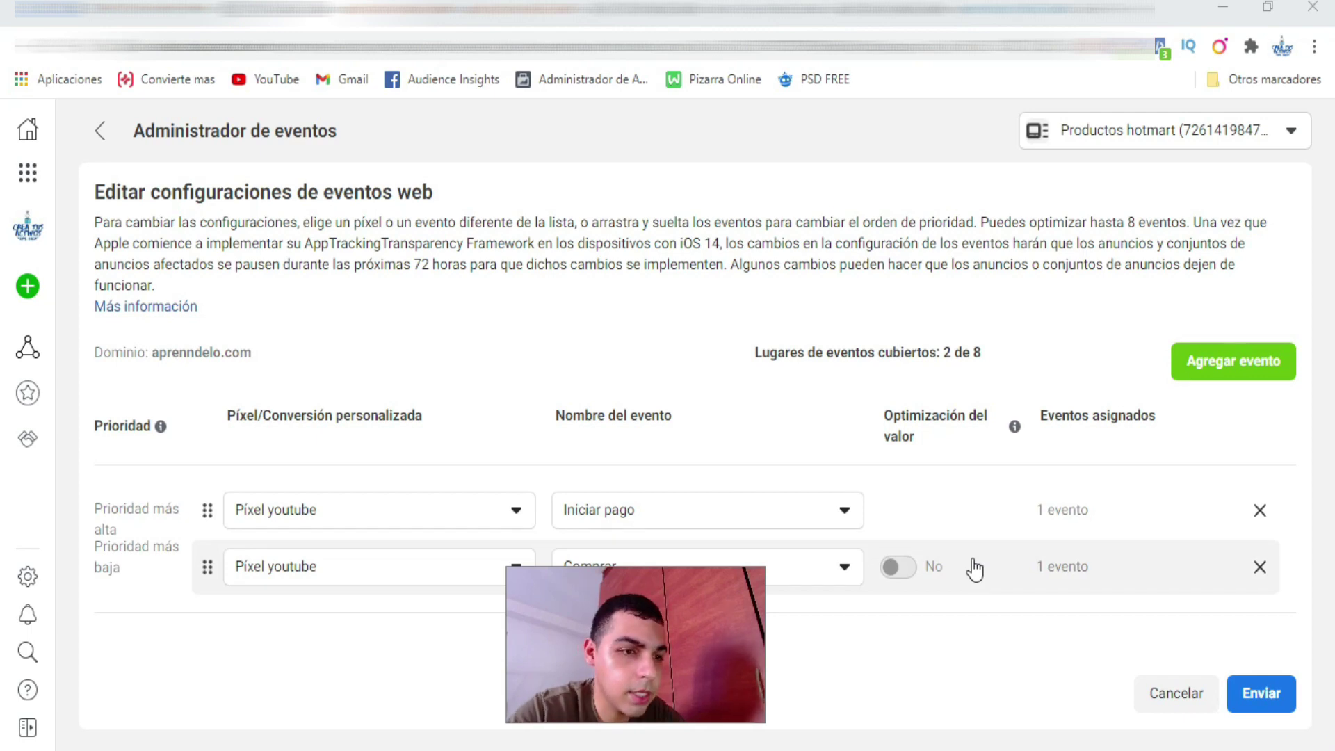
{"action": "left_click", "coordinate": [1262, 698]}
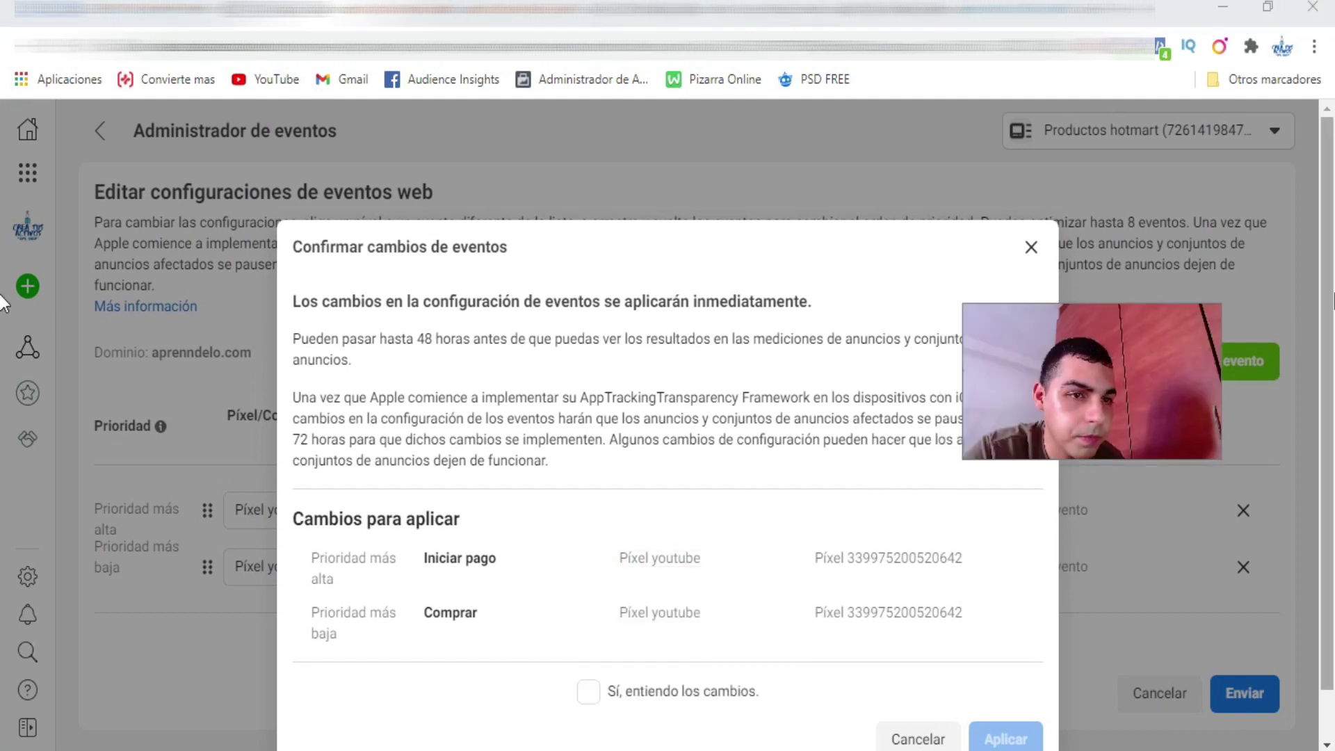
{"action": "scroll", "coordinate": [734, 529], "scroll_direction": "down", "scroll_amount": 1}
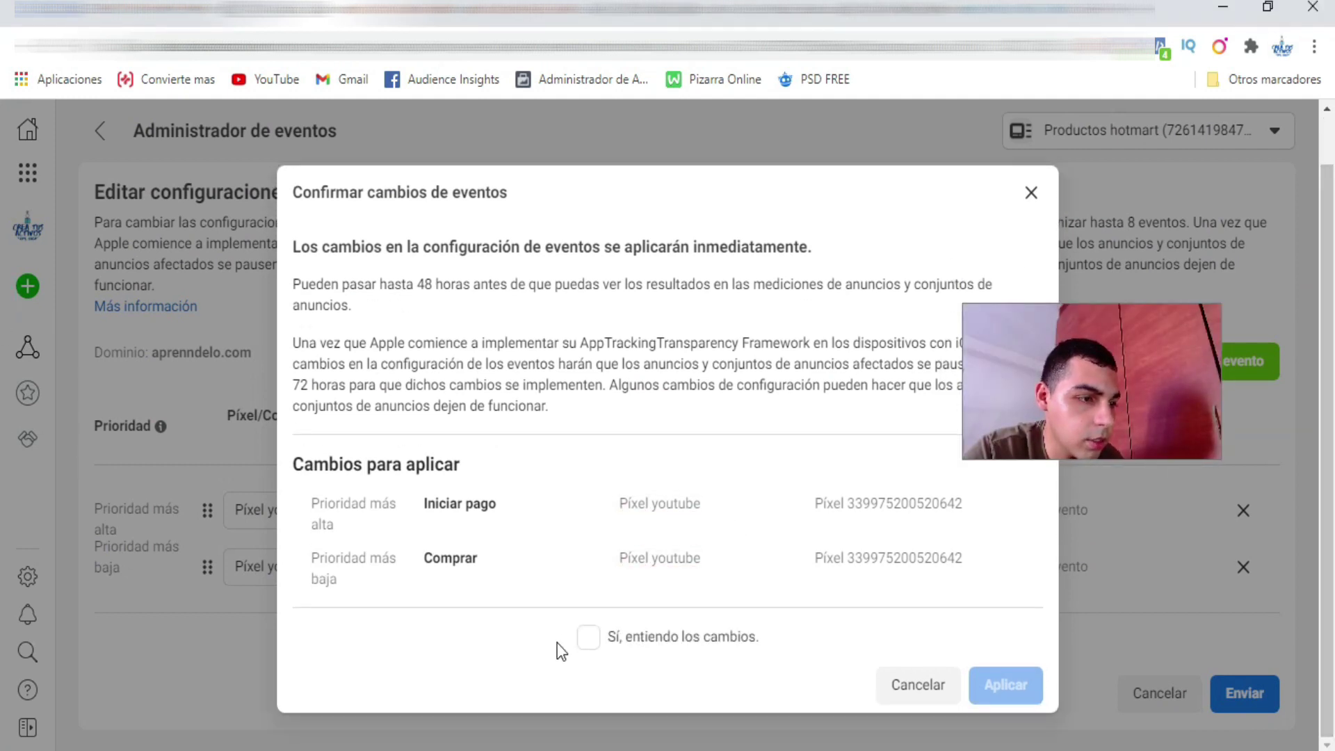
{"action": "left_click", "coordinate": [590, 637]}
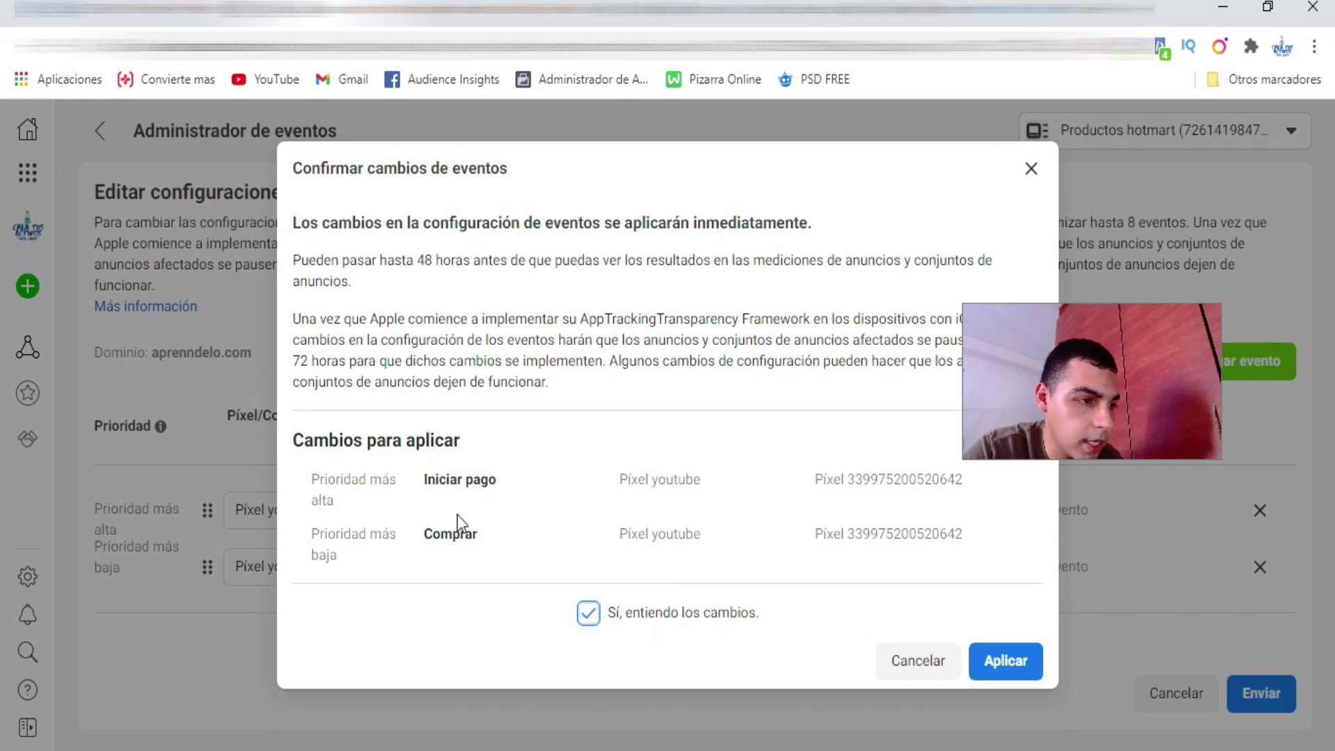
{"action": "left_click", "coordinate": [1016, 679]}
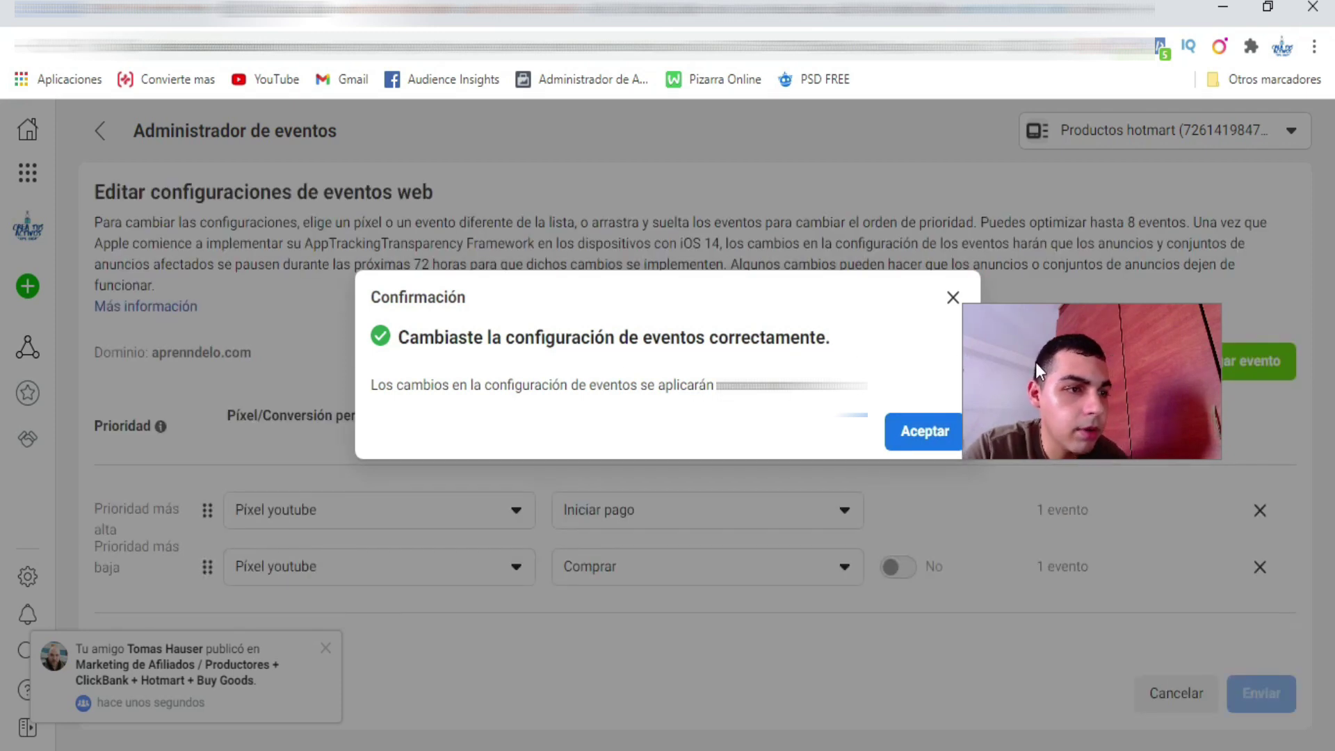
{"action": "left_click", "coordinate": [917, 430]}
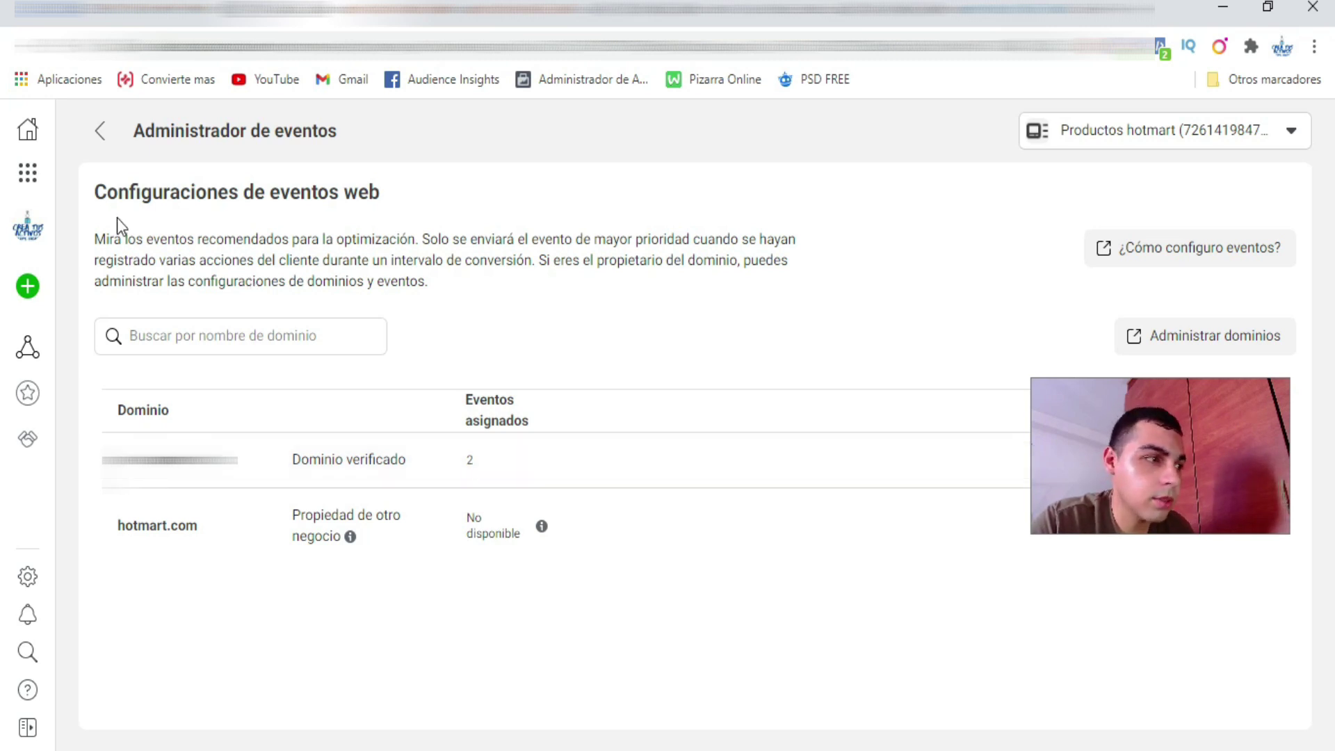
- Go to Administrador de anuncios, edit the draft Nueva campaña, and open its ad set's pixel and conversion event settings
{"action": "left_click", "coordinate": [26, 175]}
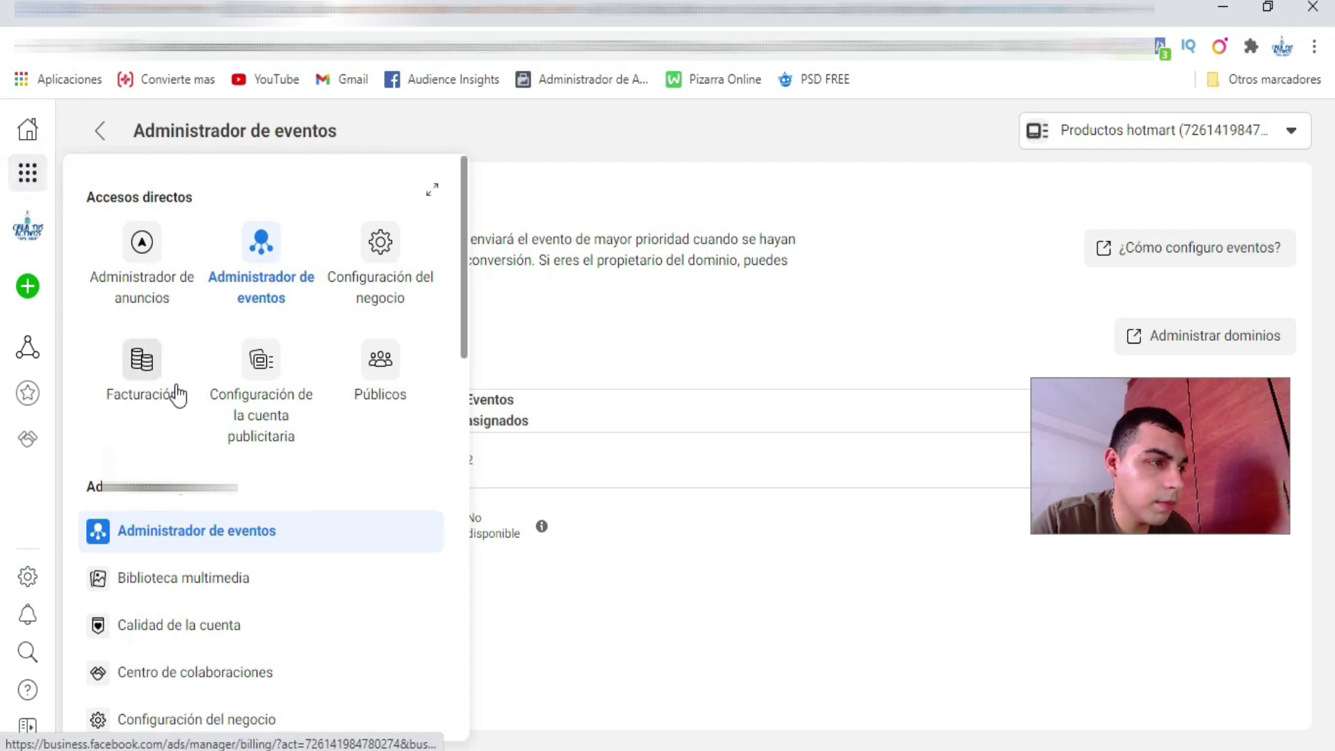
{"action": "left_click", "coordinate": [141, 241]}
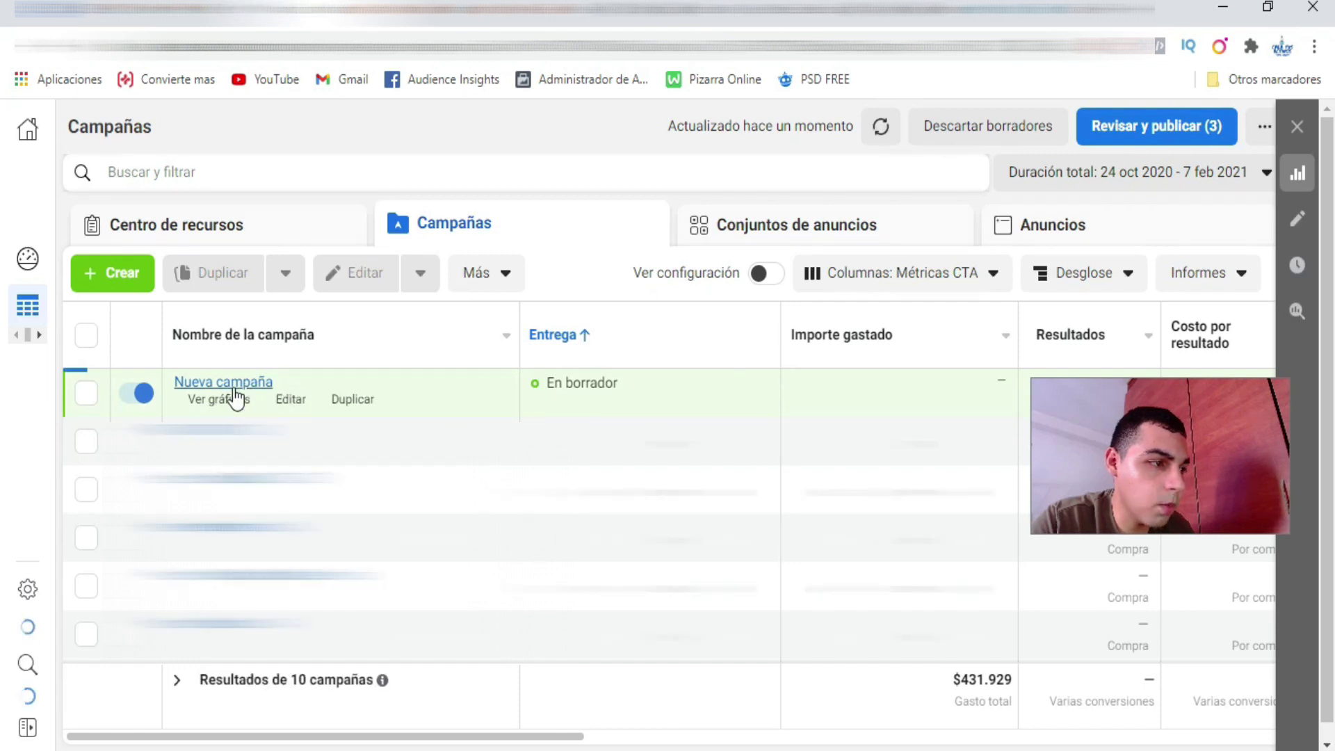
{"action": "left_click", "coordinate": [289, 401]}
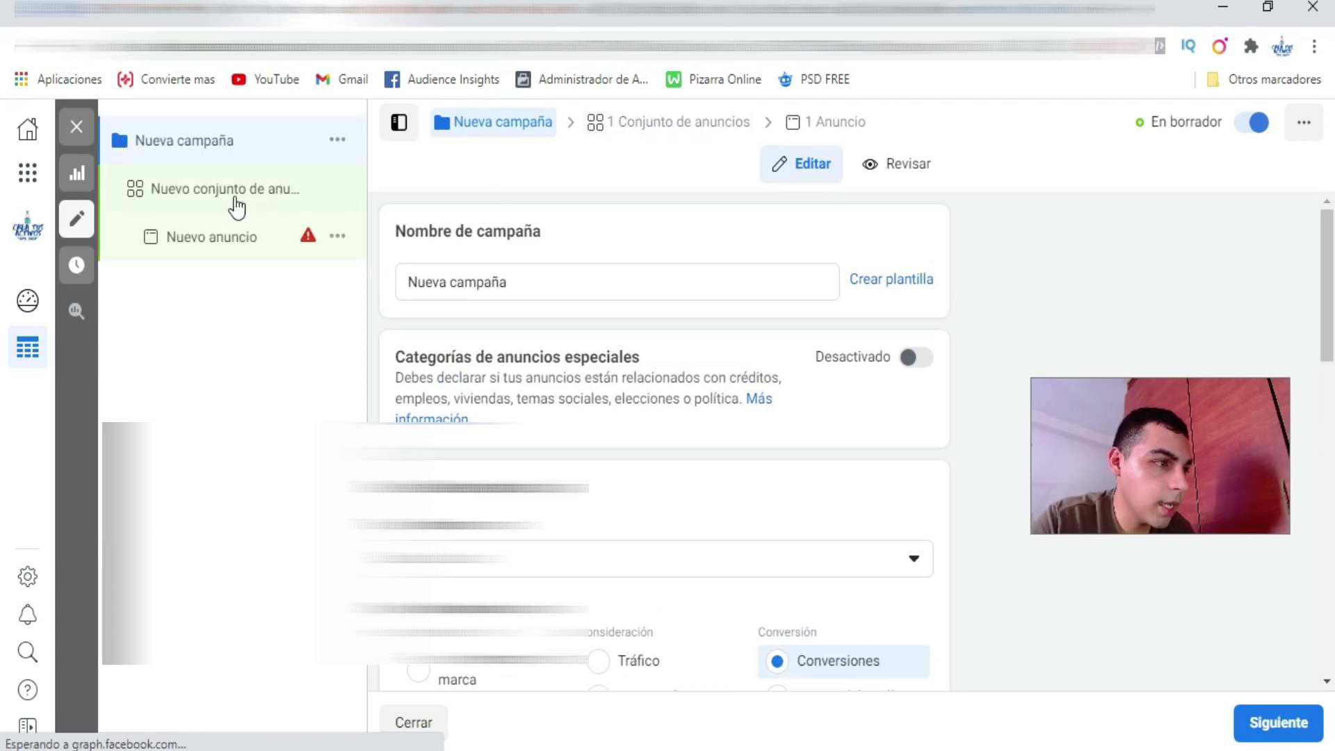
{"action": "left_click", "coordinate": [235, 197]}
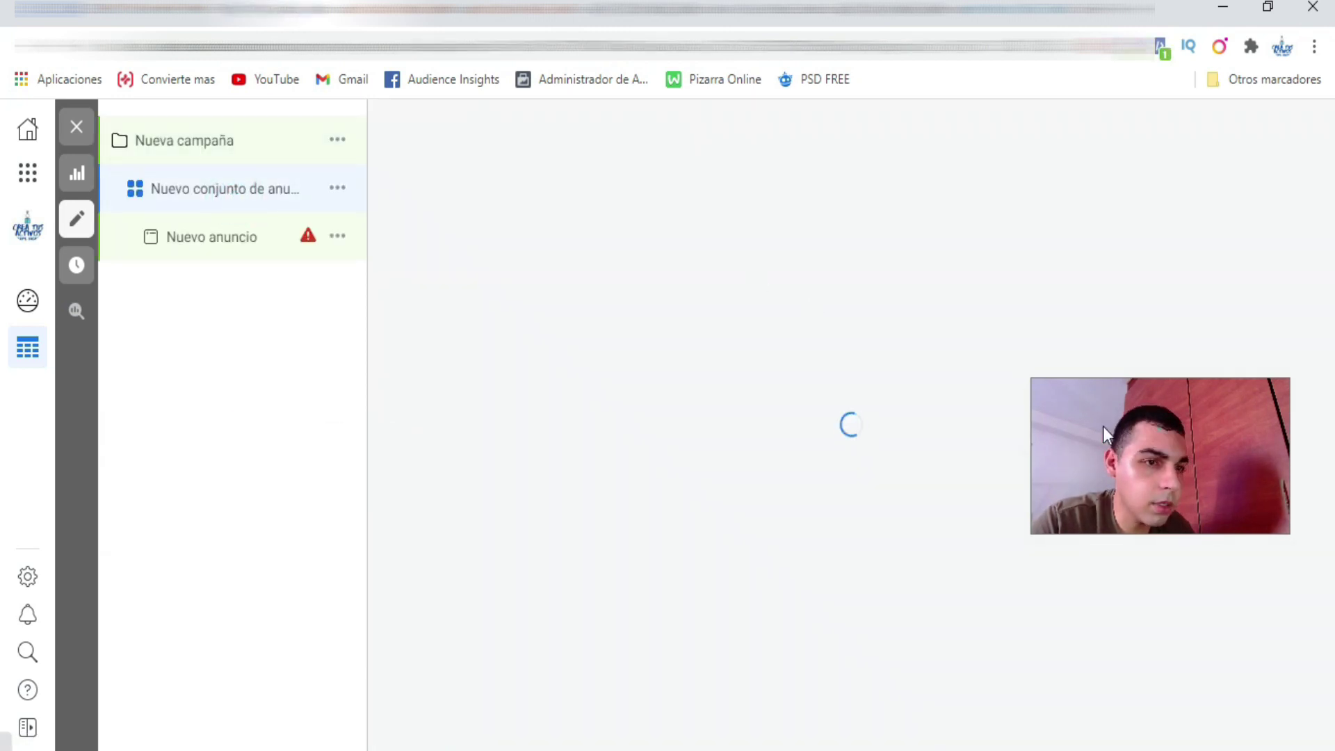
{"action": "left_click_drag", "start_coordinate": [405, 569], "coordinate": [182, 613]}
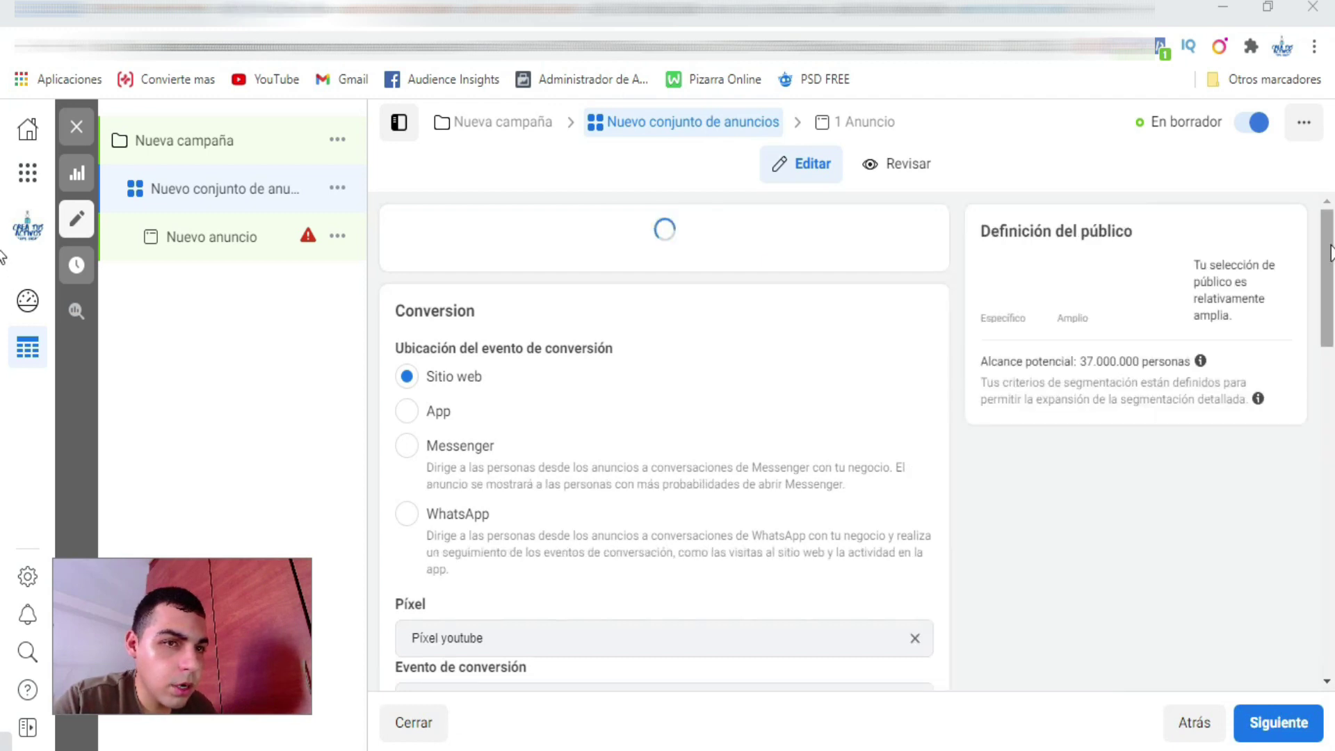
{"action": "scroll", "coordinate": [1328, 278], "scroll_direction": "down", "scroll_amount": 2}
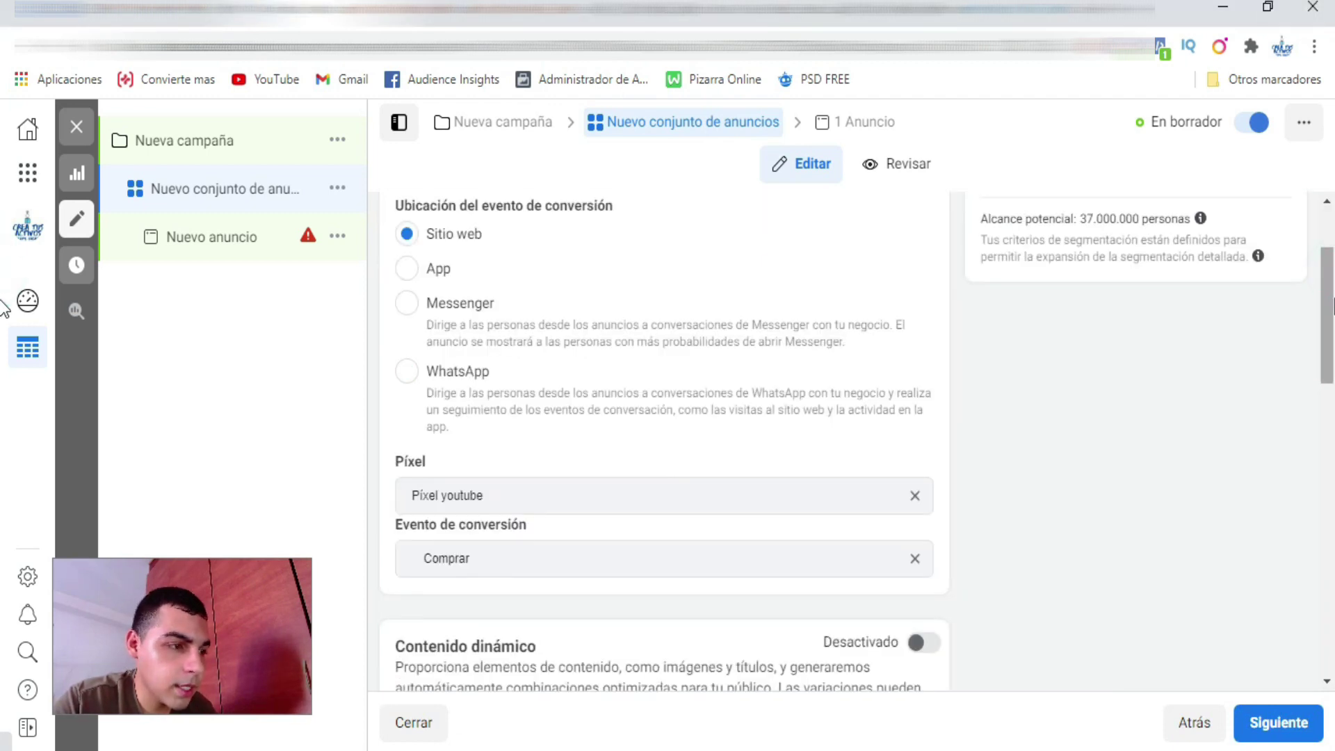
{"action": "scroll", "coordinate": [942, 461], "scroll_direction": "down", "scroll_amount": 3}
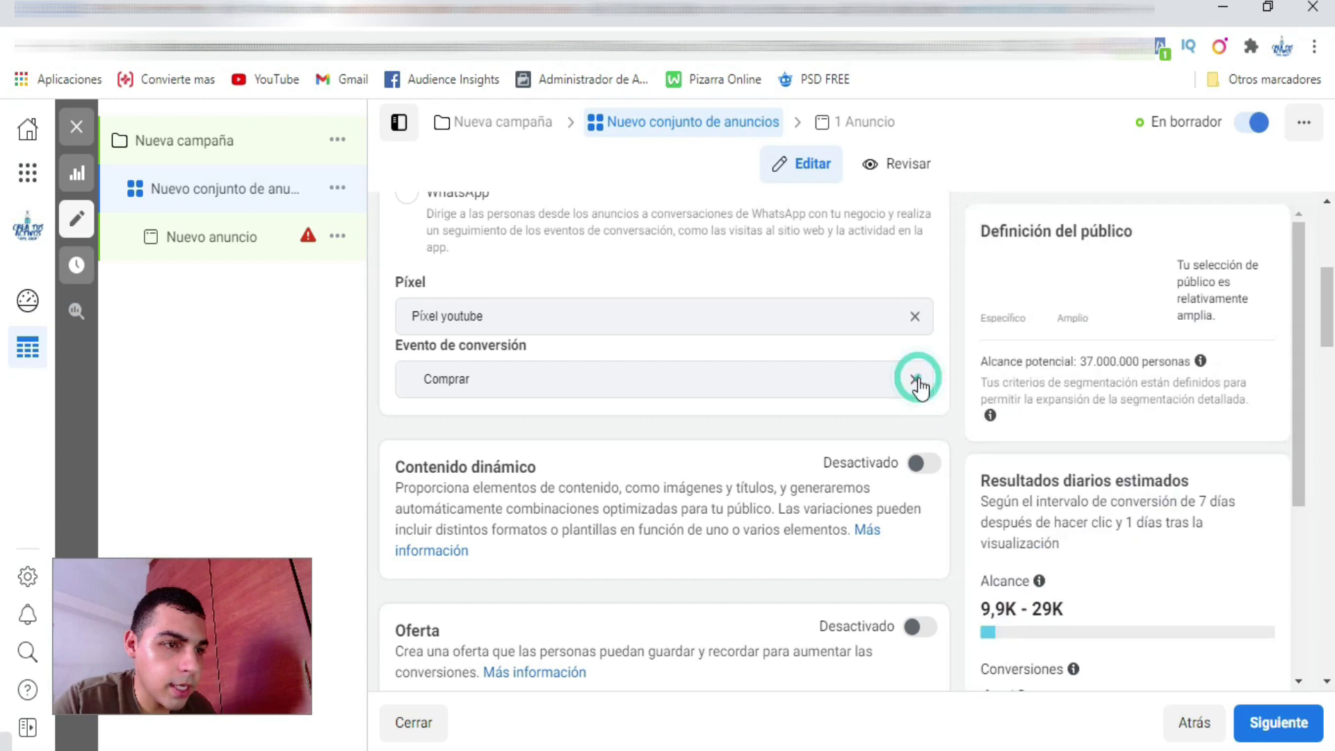
- Clear the ad set's pixel, check the available pixels for warnings, and select Píxel youtube again
{"action": "left_click", "coordinate": [915, 318]}
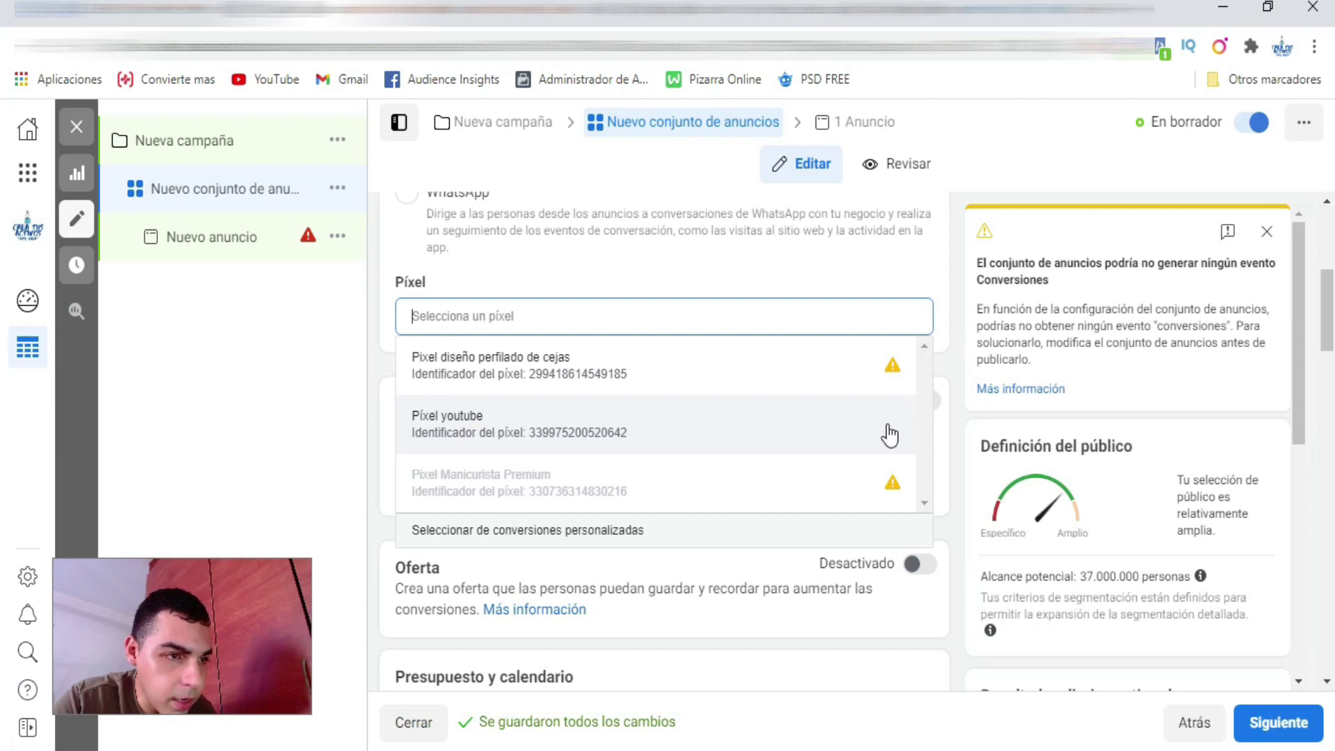
{"action": "mouse_move", "coordinate": [893, 369]}
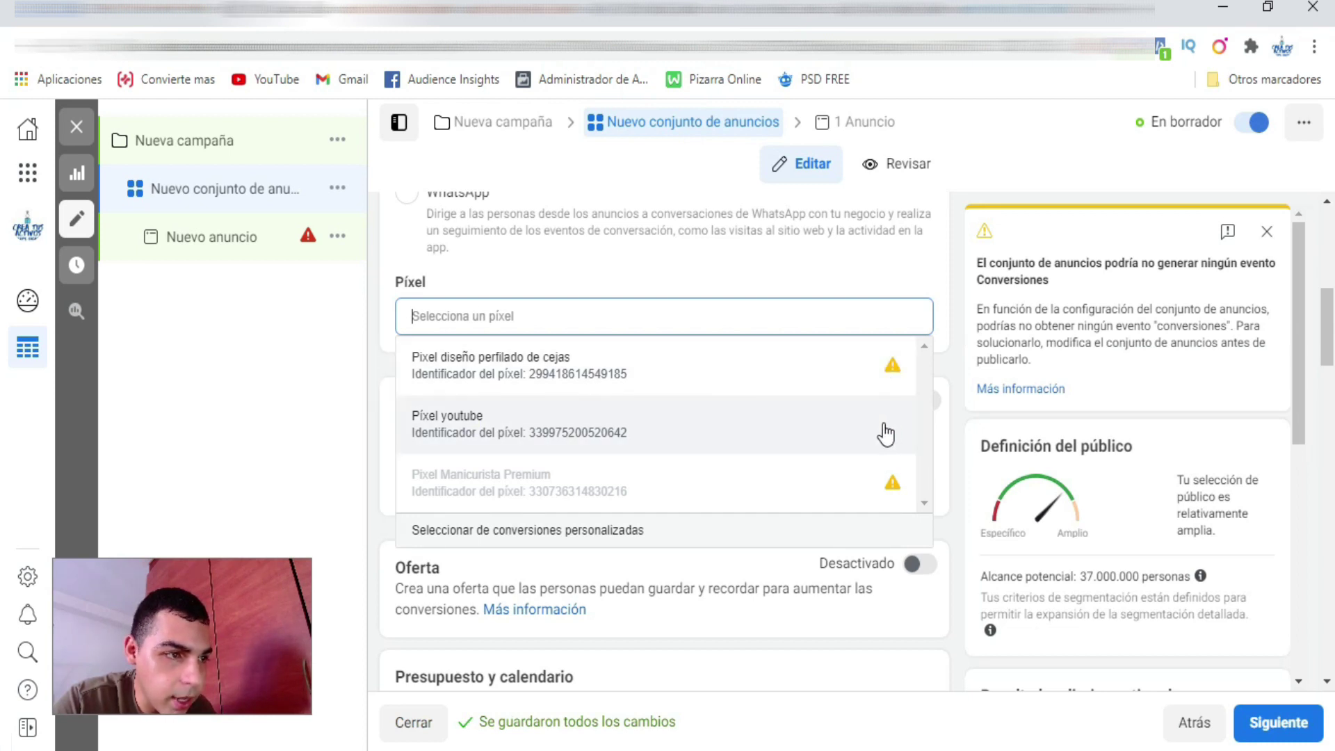
{"action": "left_click", "coordinate": [462, 426]}
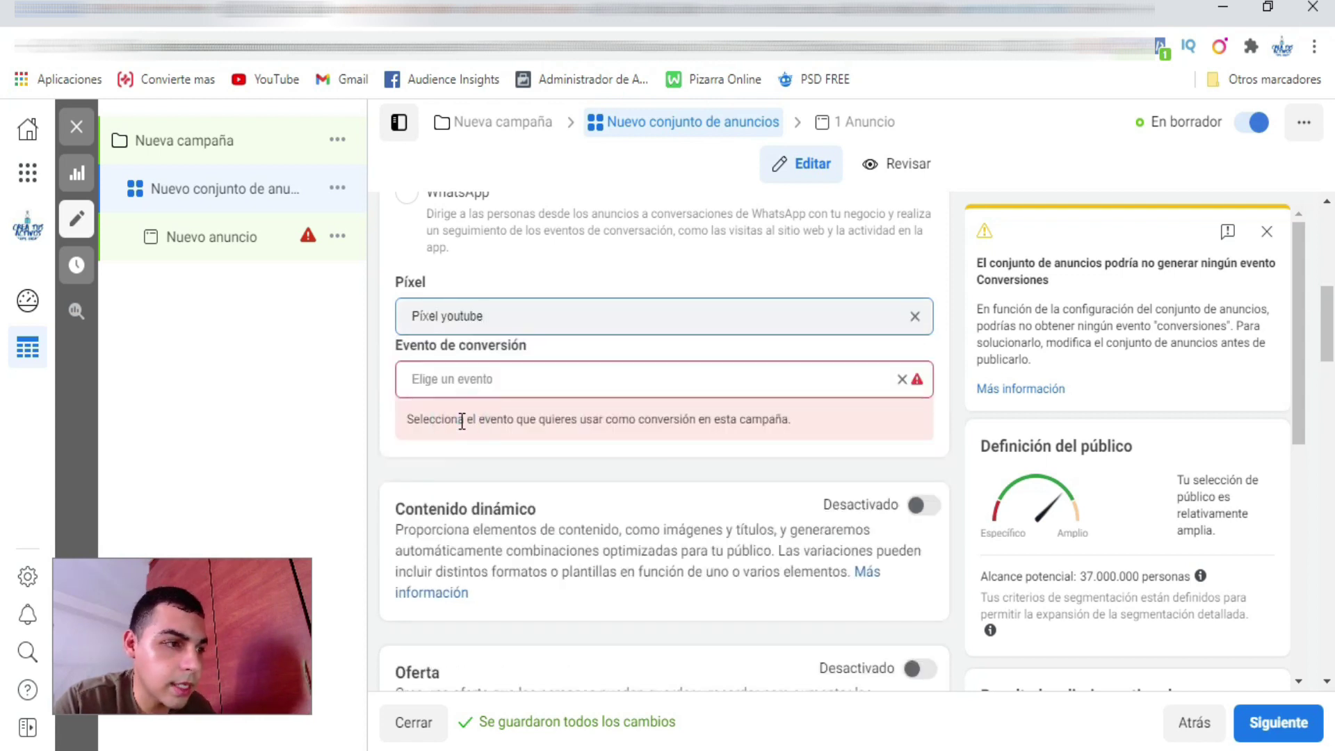
- Examine the details of the active and inactive conversion events, and choose Comprar as the ad set's conversion event
{"action": "left_click", "coordinate": [459, 379]}
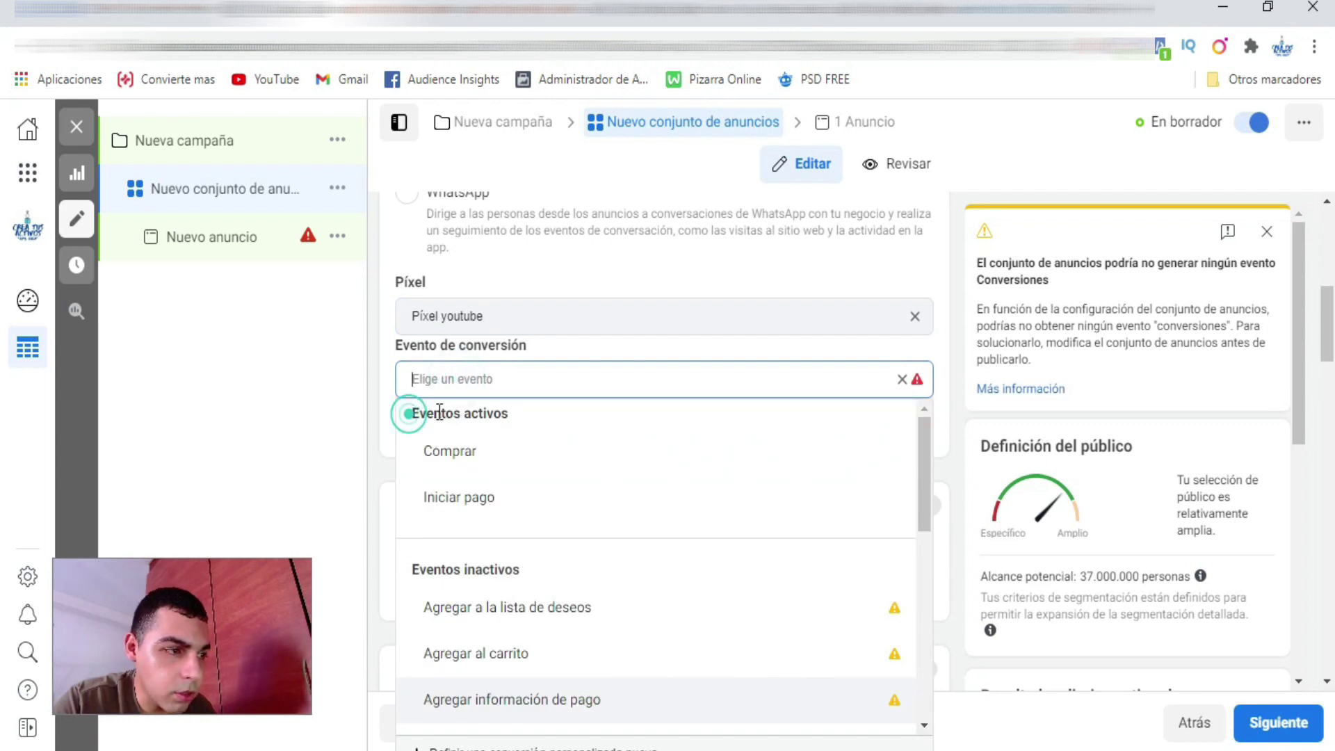
{"action": "mouse_move", "coordinate": [455, 474]}
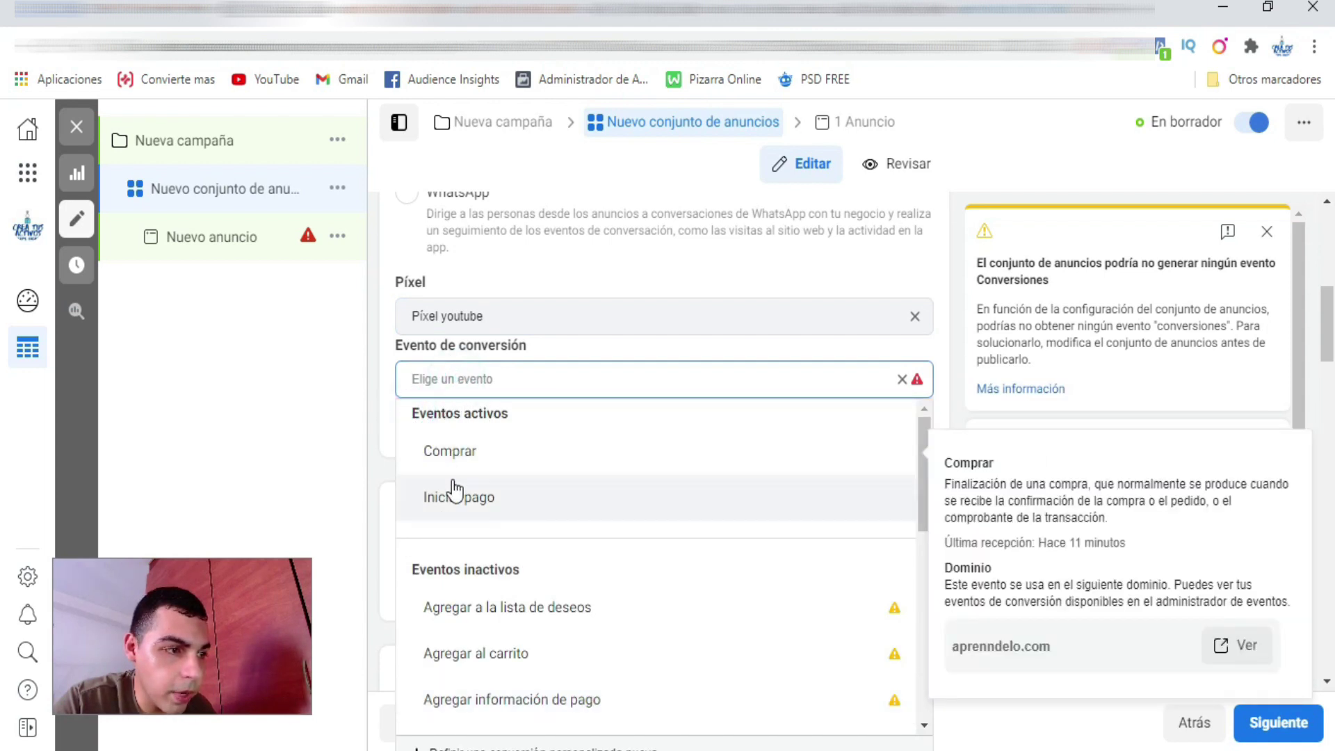
{"action": "mouse_move", "coordinate": [455, 502]}
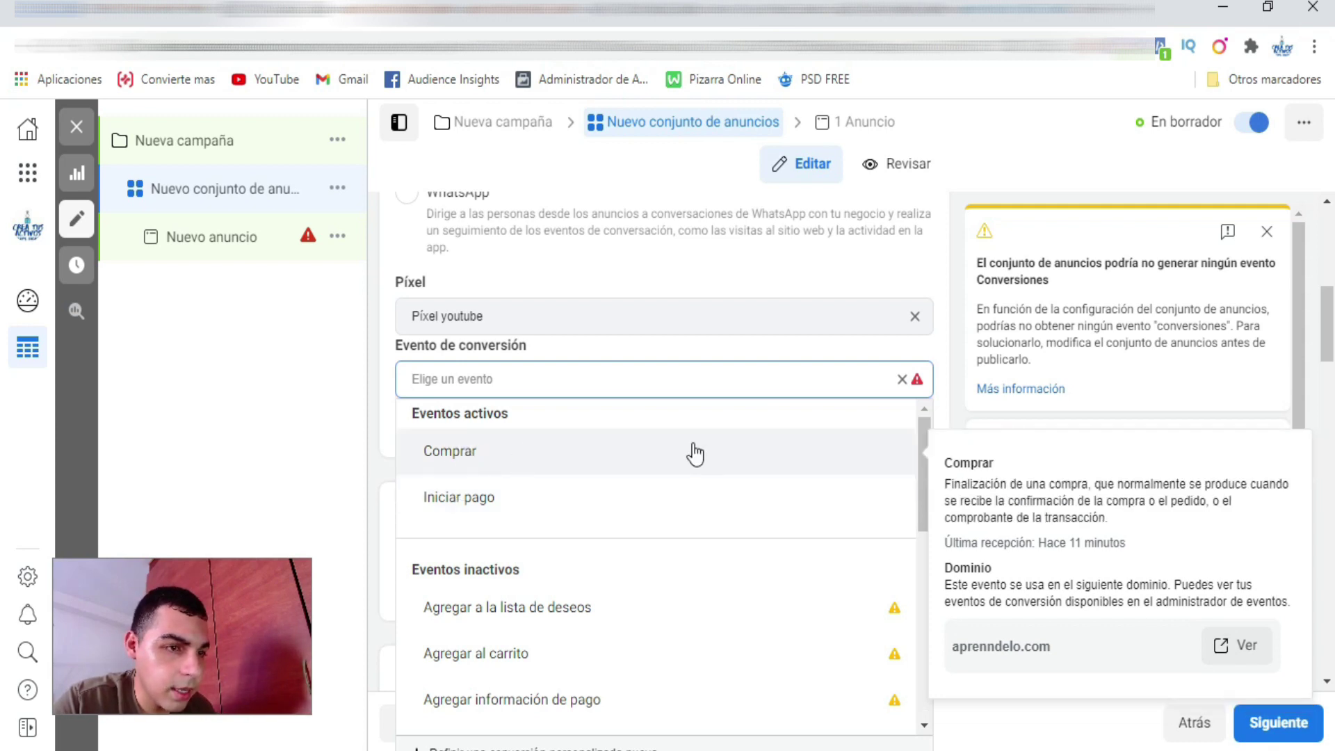
{"action": "mouse_move", "coordinate": [897, 619]}
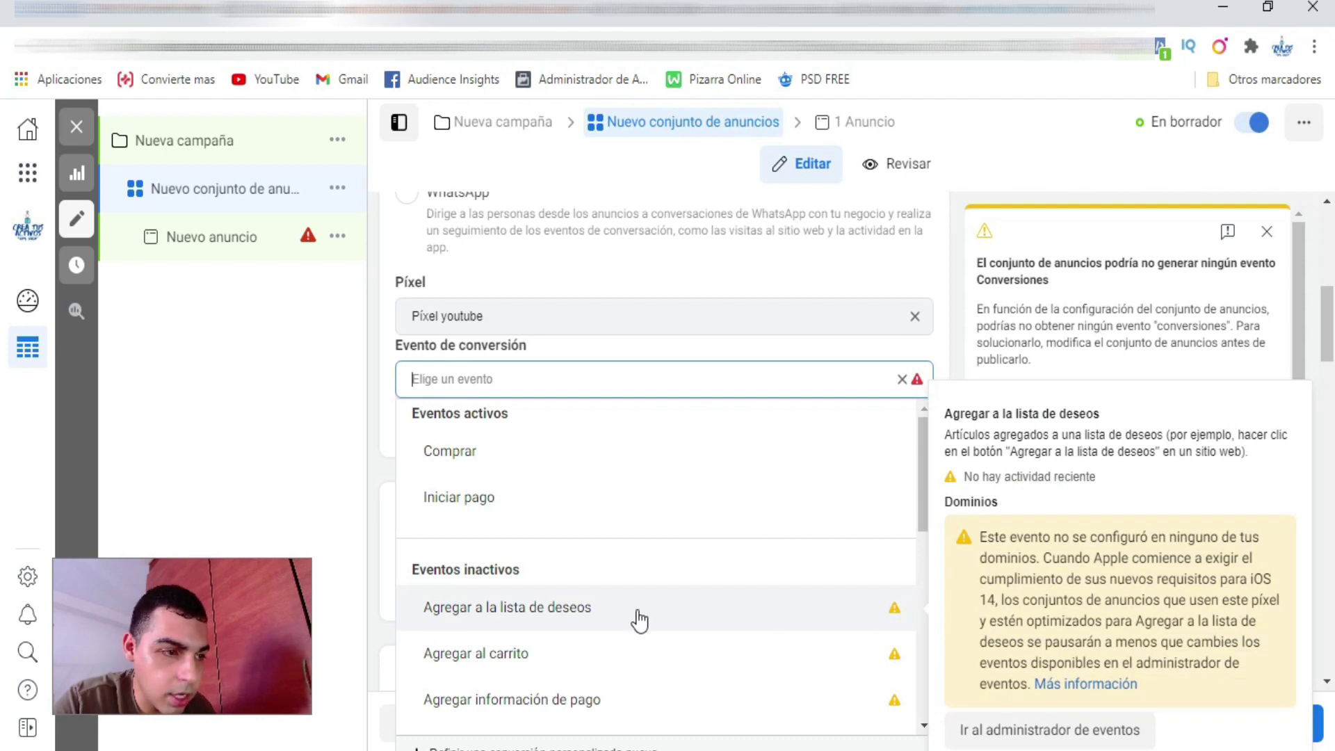
{"action": "mouse_move", "coordinate": [589, 708]}
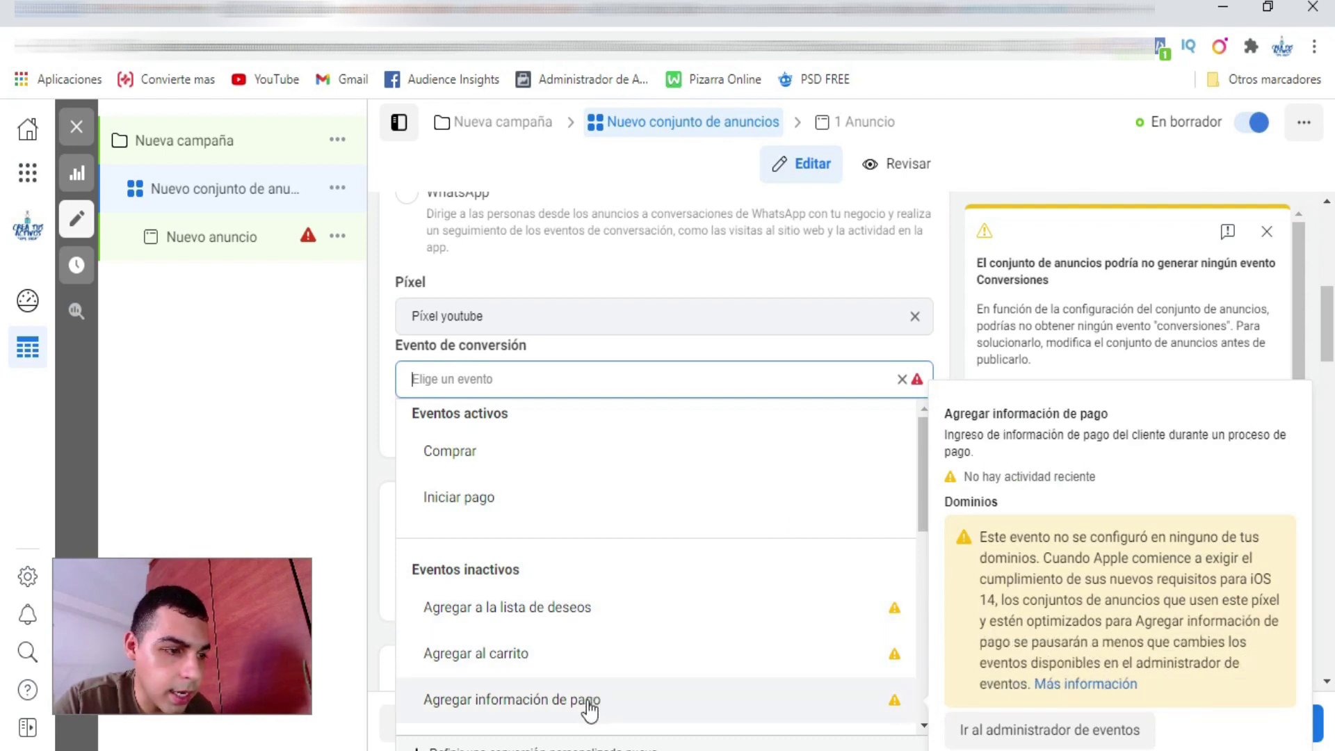
{"action": "mouse_move", "coordinate": [852, 495]}
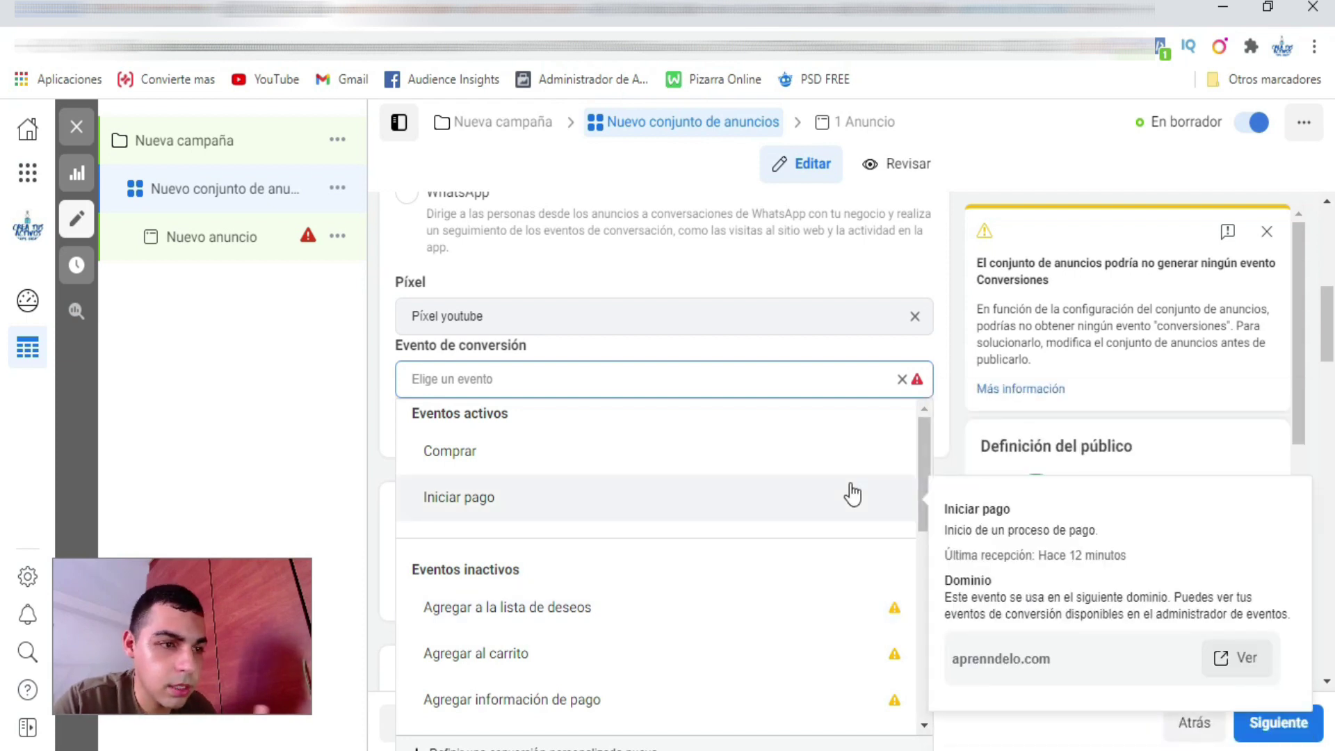
{"action": "mouse_move", "coordinate": [583, 460]}
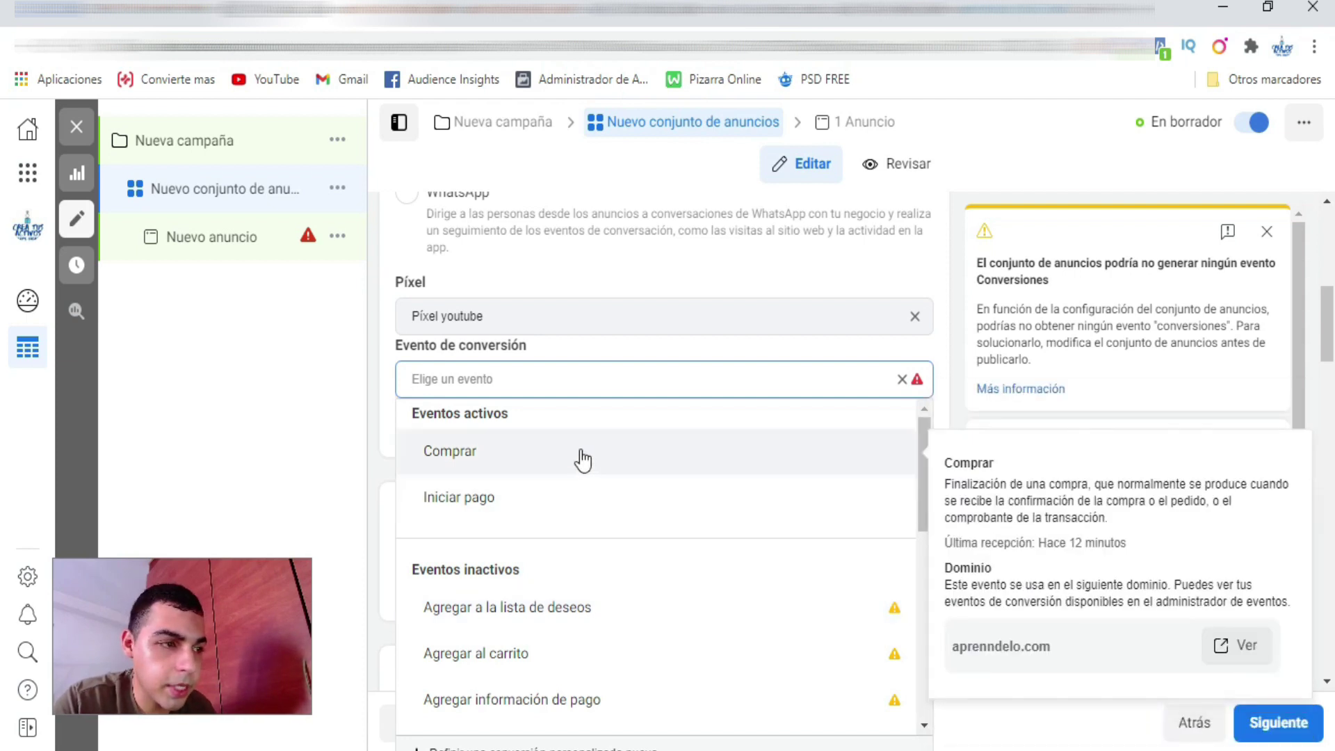
{"action": "left_click", "coordinate": [465, 462]}
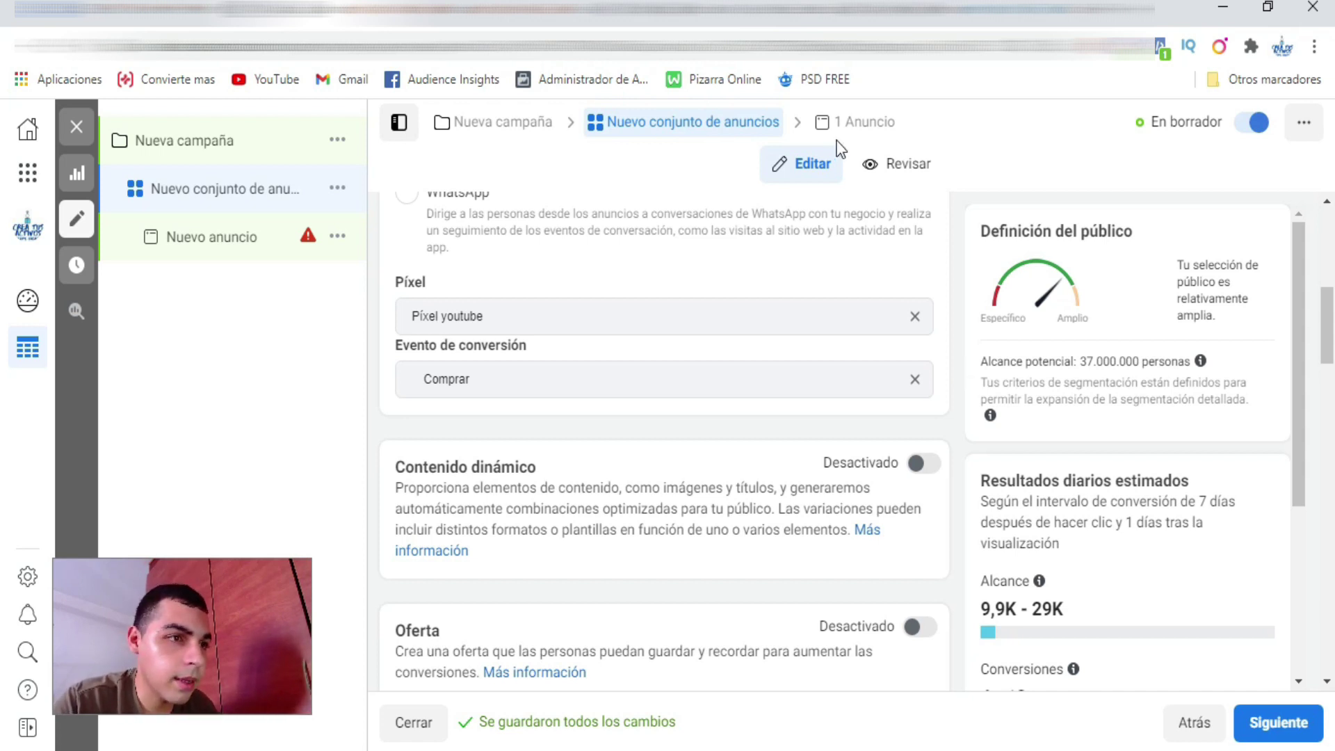
- Switch to the WordPress page editor and examine the PageView, InitiateCheckout and Purchase events in the Joyería Artesanal page's head pixel code
{"action": "key", "text": "ctrl+Tab"}
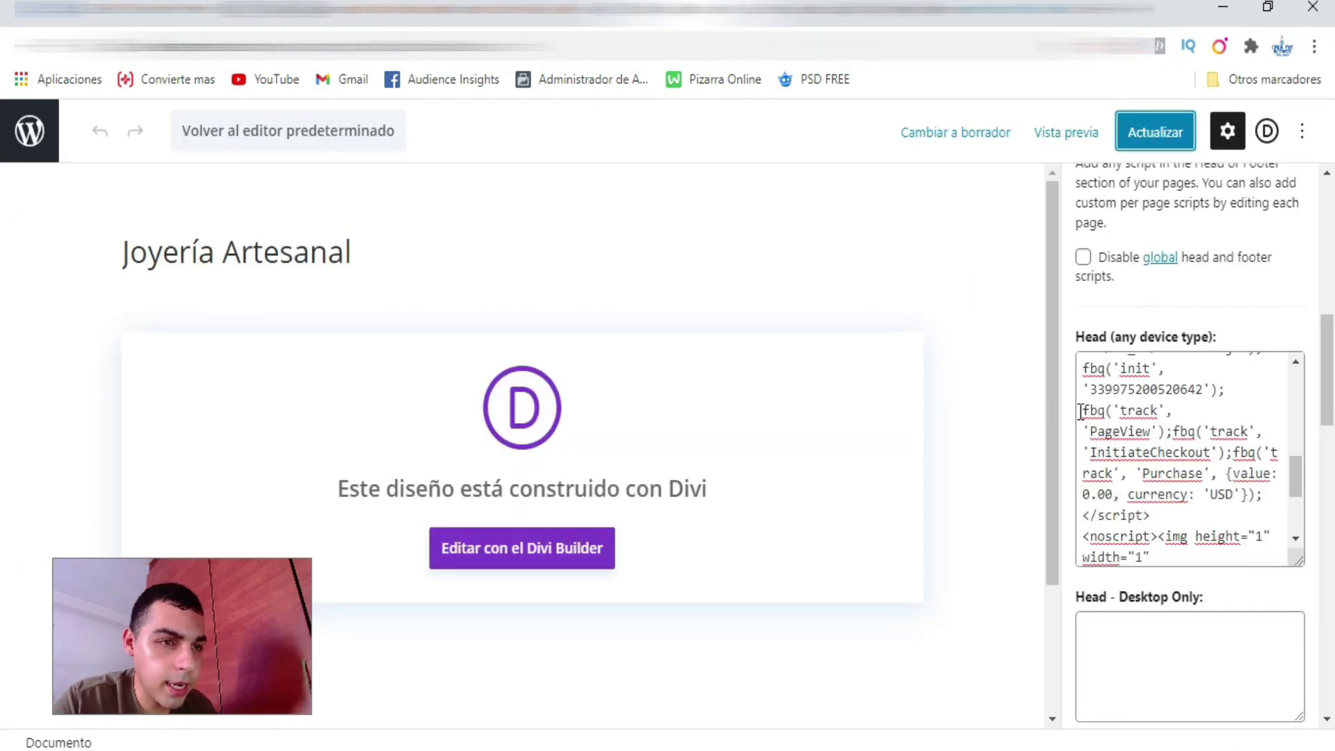
{"action": "left_click_drag", "start_coordinate": [1294, 477], "coordinate": [1300, 436]}
{"action": "left_click_drag", "start_coordinate": [1251, 341], "coordinate": [1249, 462]}
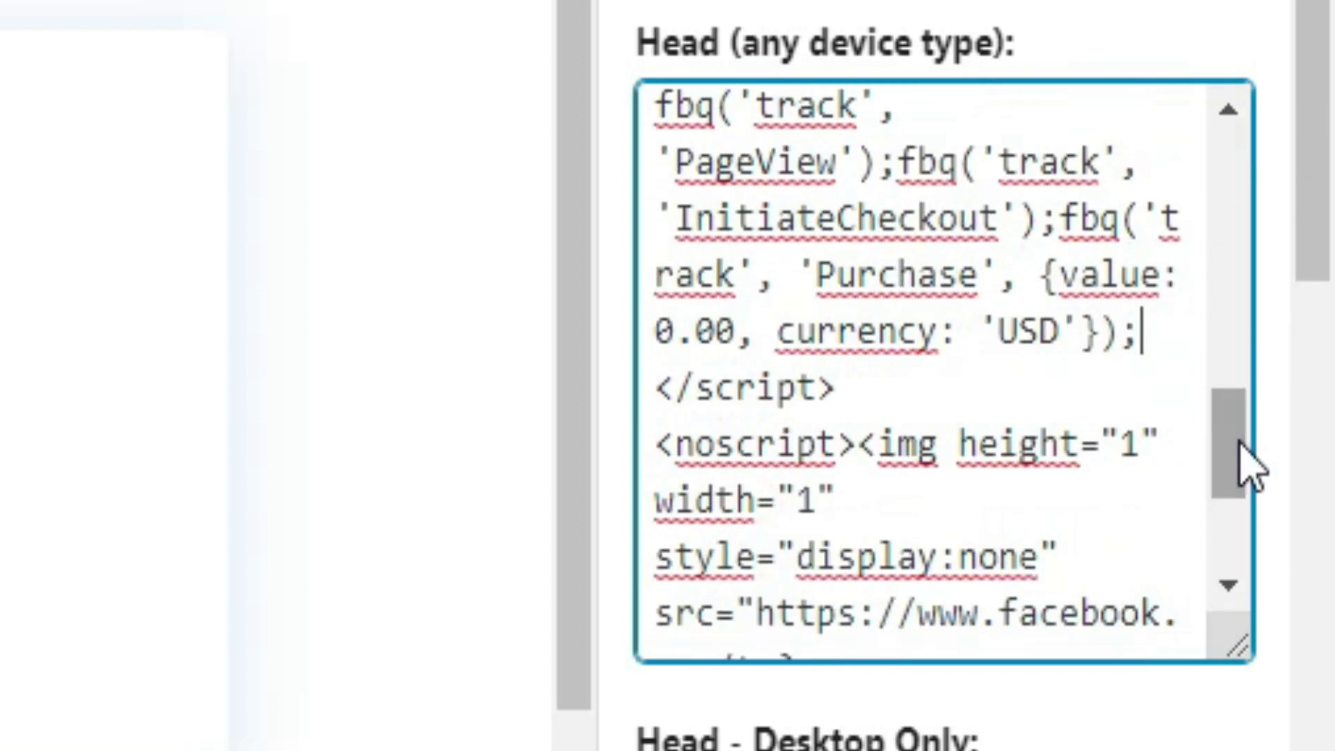
{"action": "left_click_drag", "start_coordinate": [960, 225], "coordinate": [717, 224]}
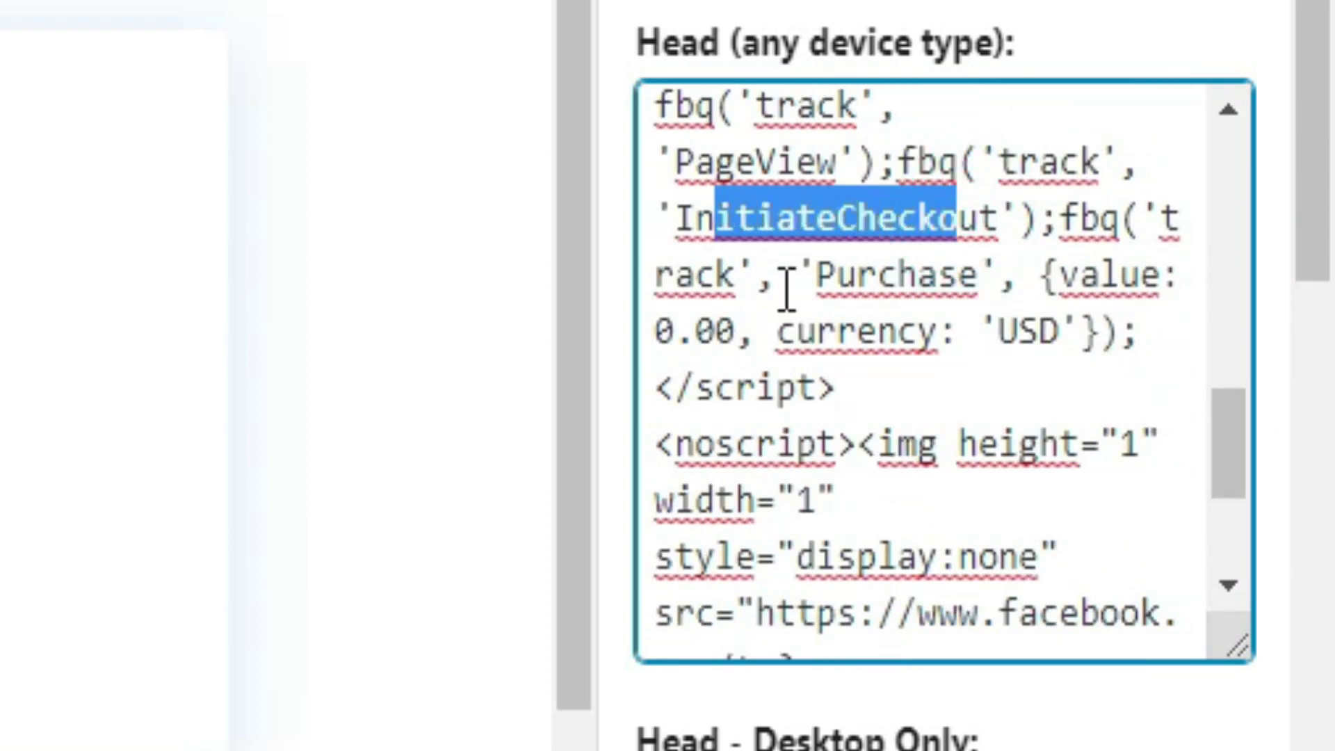
{"action": "left_click", "coordinate": [828, 280]}
{"action": "left_click_drag", "start_coordinate": [892, 285], "coordinate": [986, 274]}
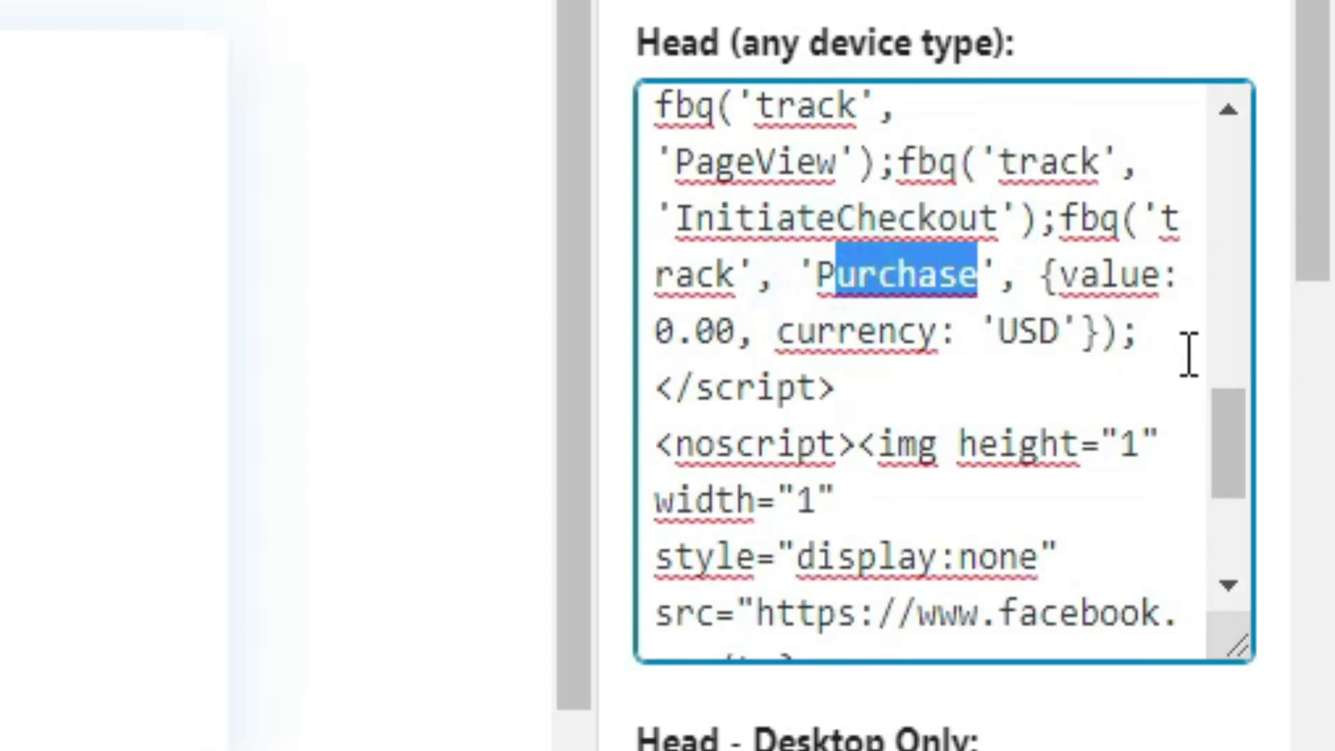
{"action": "left_click_drag", "start_coordinate": [1228, 480], "coordinate": [1222, 402]}
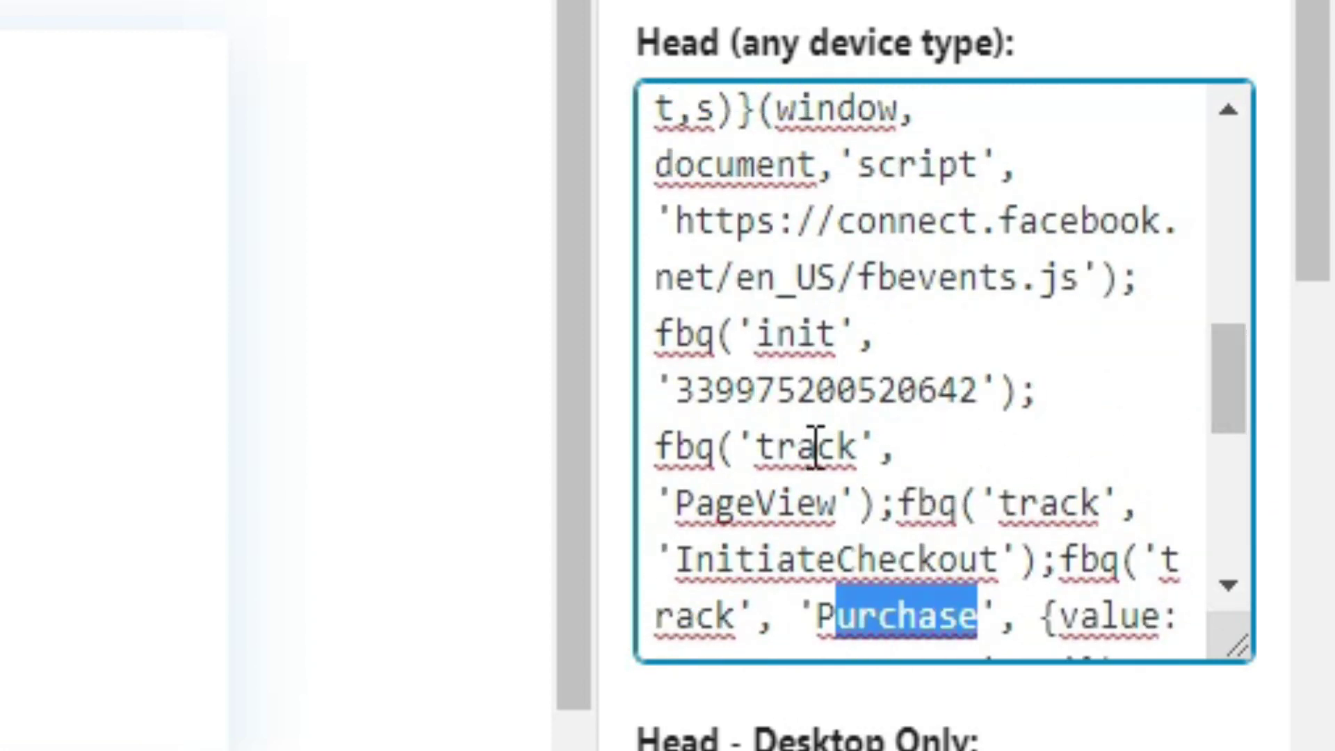
{"action": "left_click_drag", "start_coordinate": [1227, 348], "coordinate": [1245, 410]}
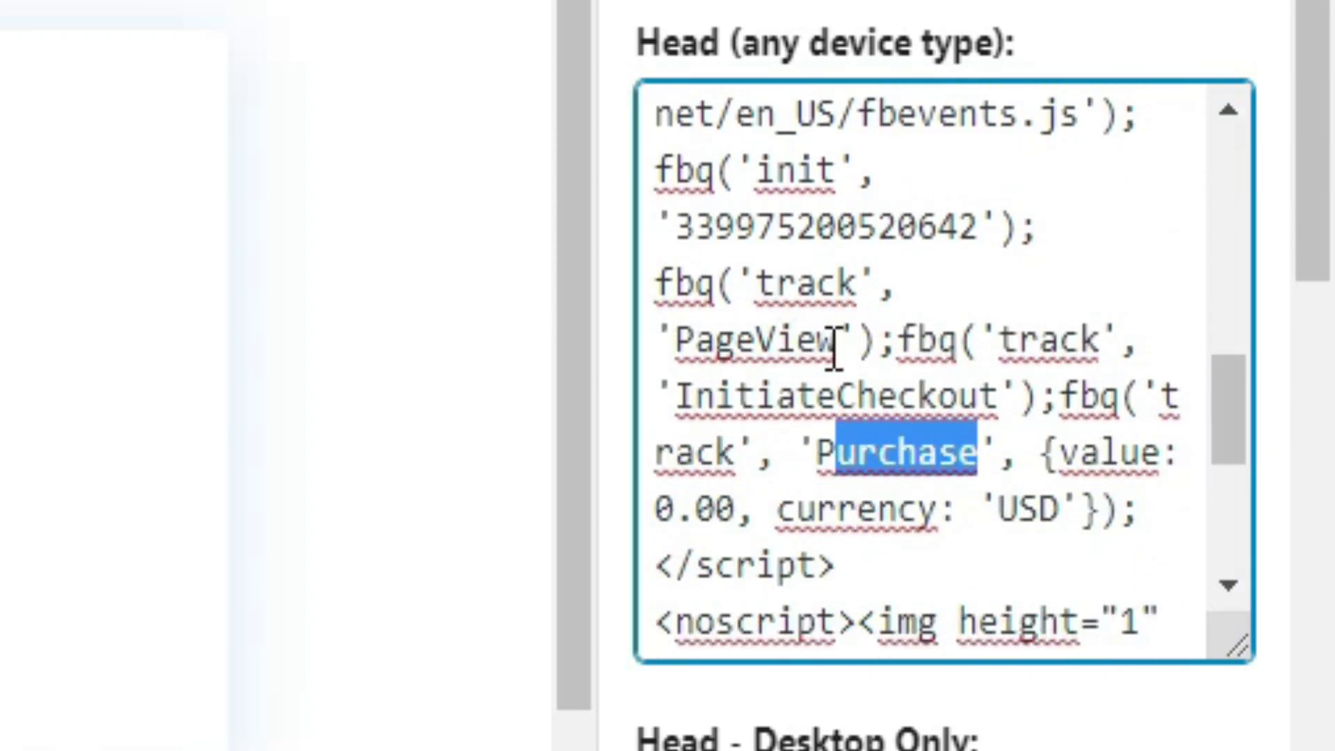
{"action": "left_click_drag", "start_coordinate": [835, 340], "coordinate": [671, 354]}
- Delete the entire Facebook Pixel code from the page's head script for any device type and update the page
{"action": "left_click_drag", "start_coordinate": [1237, 468], "coordinate": [1248, 573]}
{"action": "left_click", "coordinate": [870, 633]}
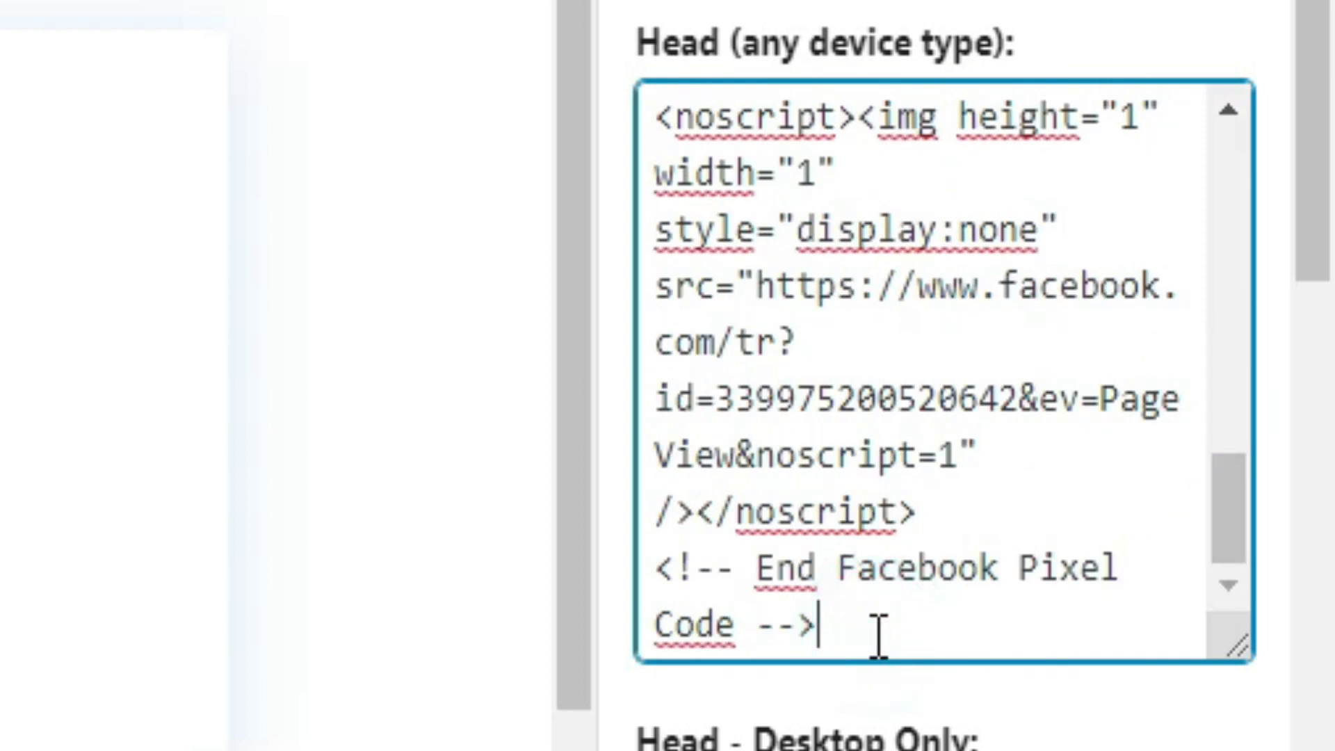
{"action": "left_click_drag", "start_coordinate": [879, 635], "coordinate": [647, 3]}
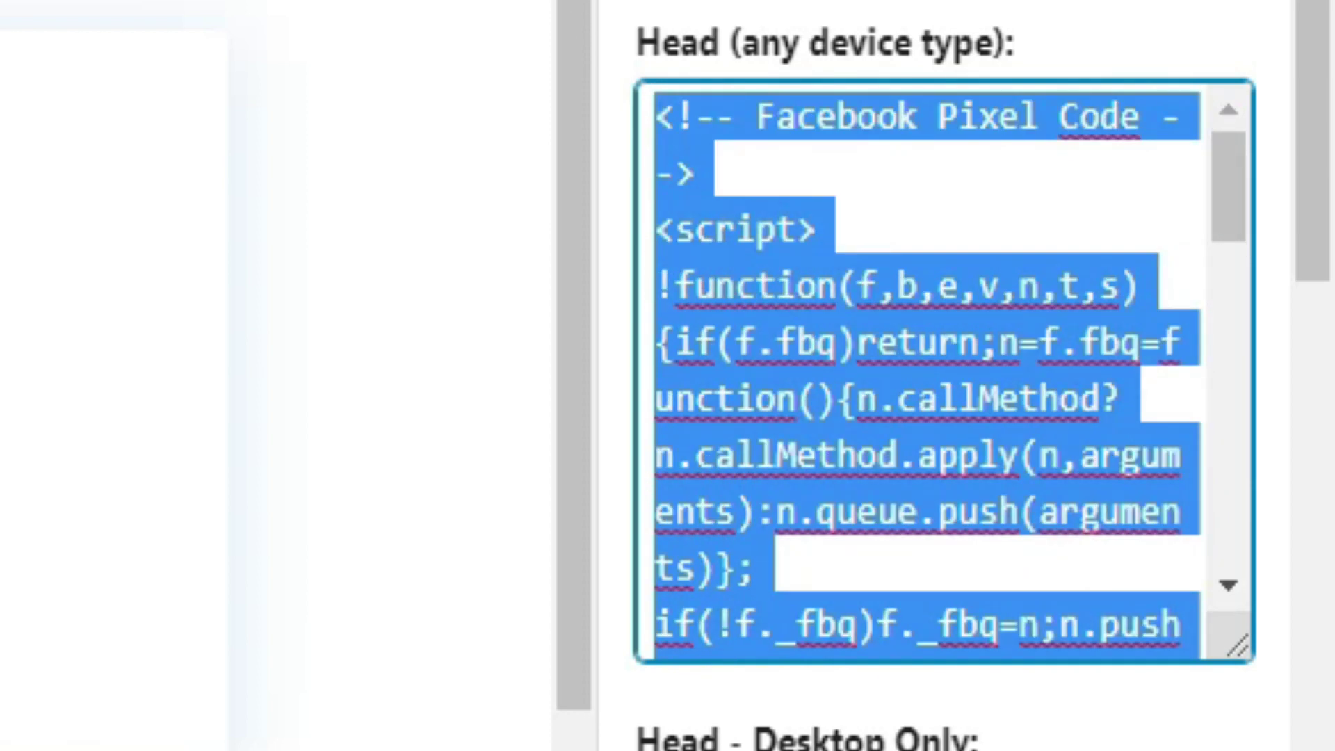
{"action": "key", "text": "Delete"}
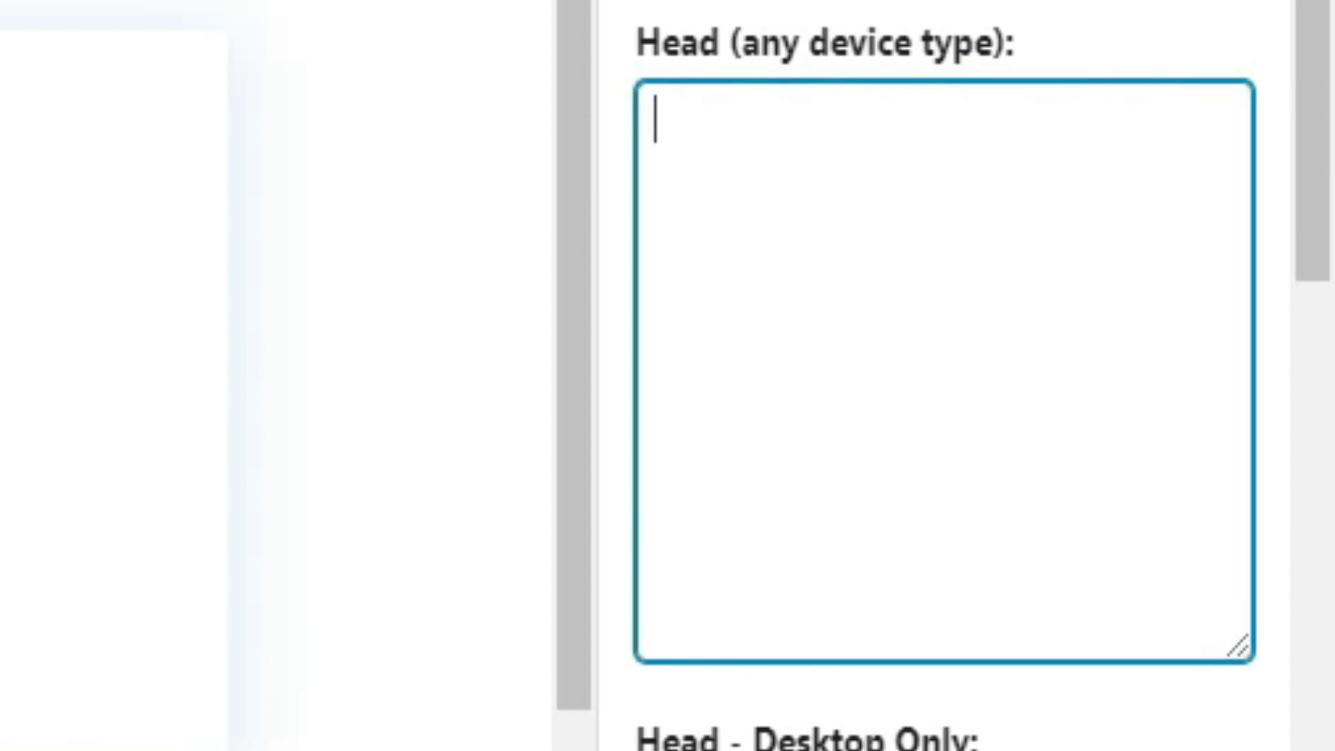
{"action": "left_click", "coordinate": [739, 5]}
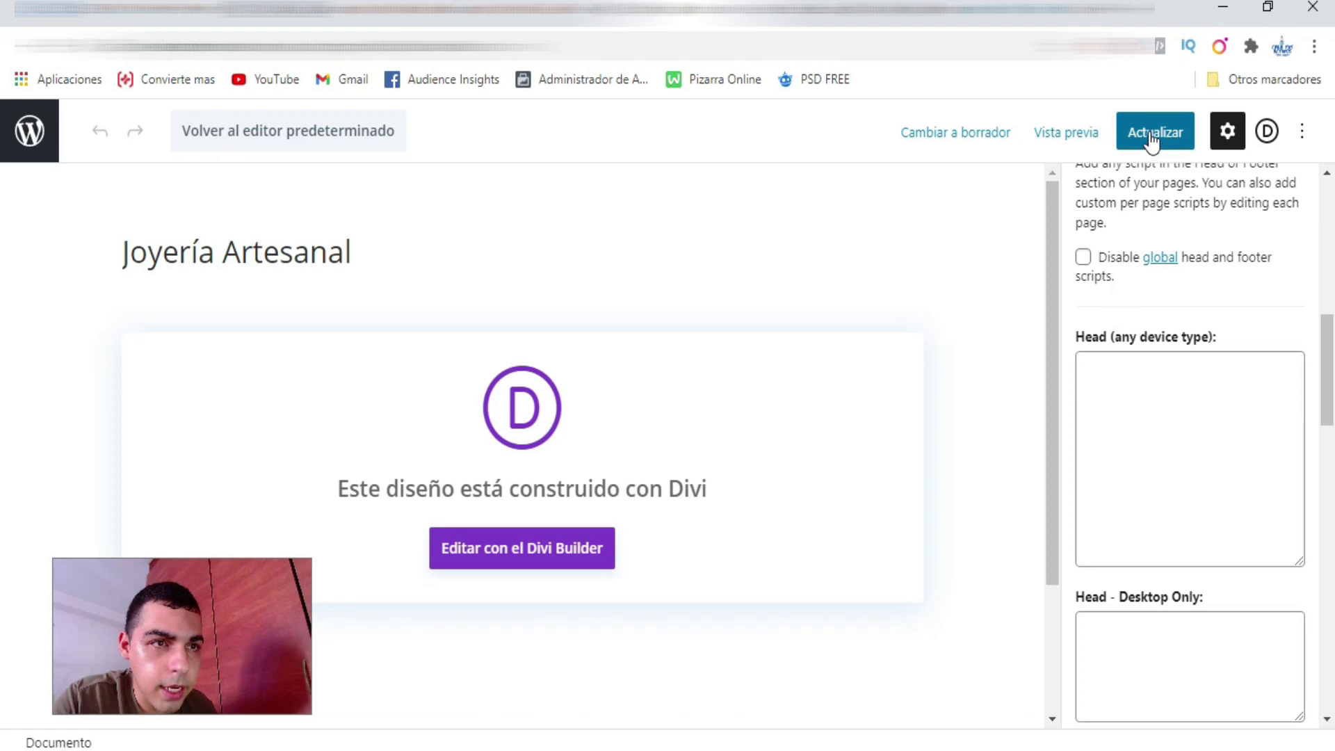
{"action": "left_click", "coordinate": [1151, 139]}
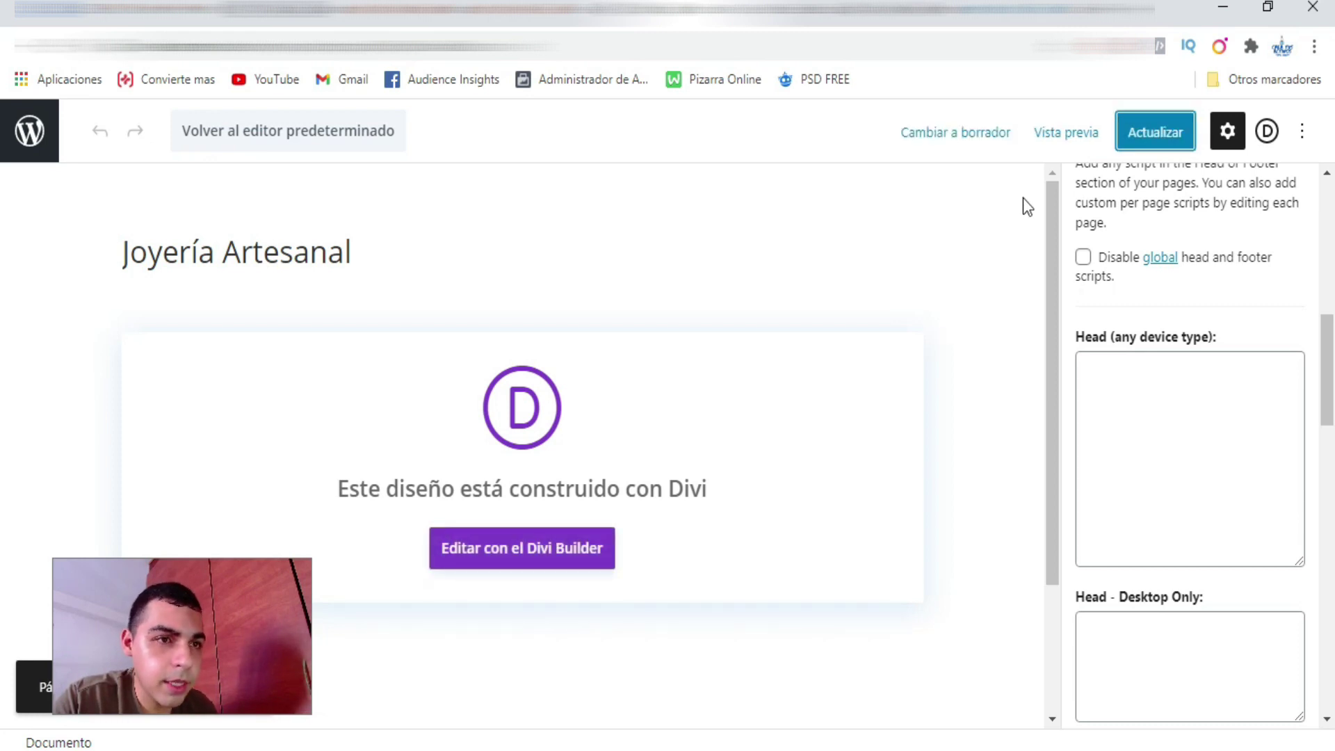
- Go to the published jewellery page and check its detected pixels and events with Facebook Pixel Helper
{"action": "left_click", "coordinate": [1139, 10]}
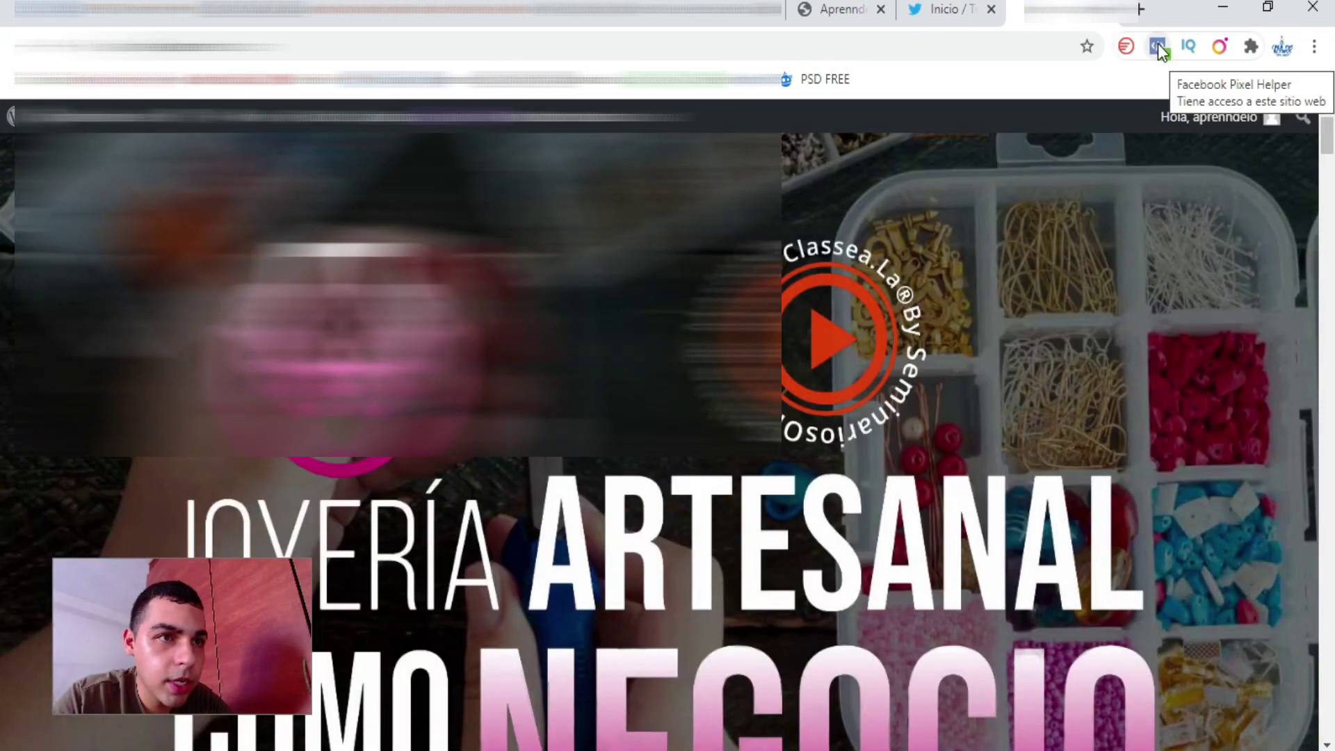
{"action": "left_click", "coordinate": [1157, 47]}
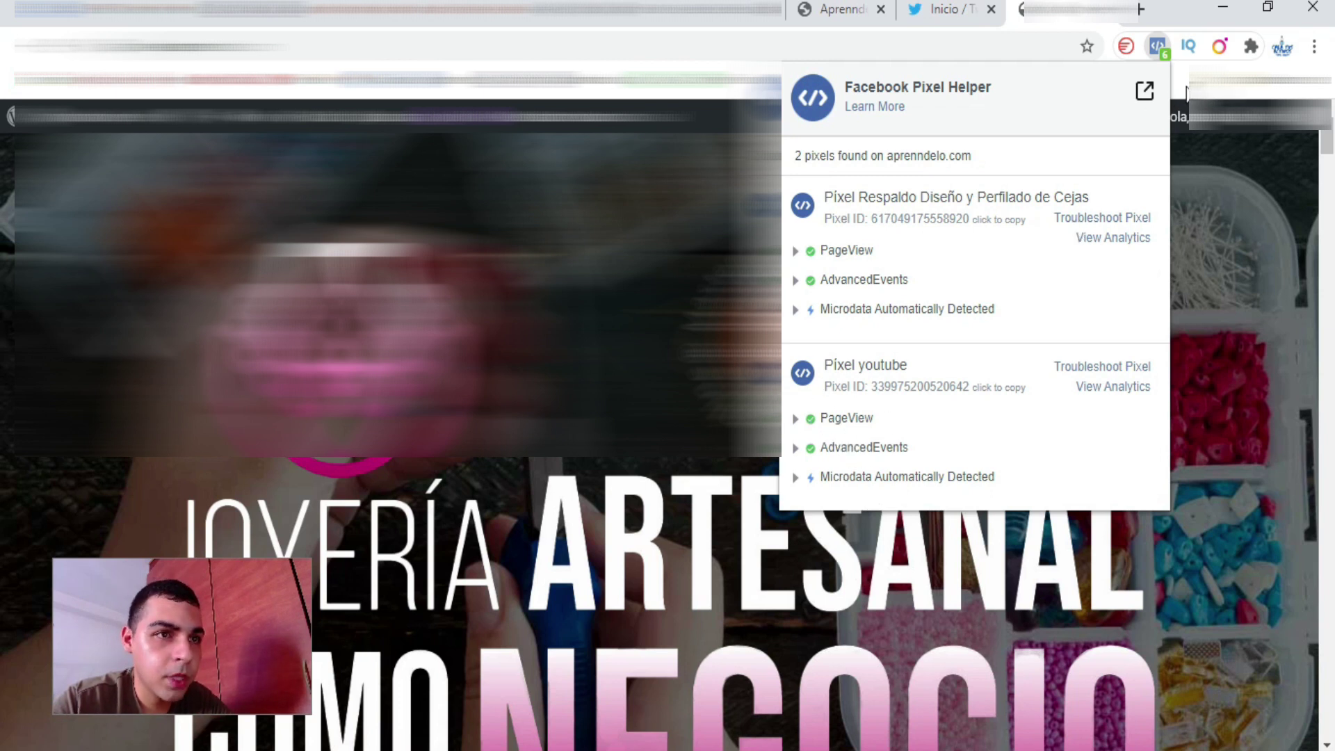
{"action": "left_click", "coordinate": [1158, 46]}
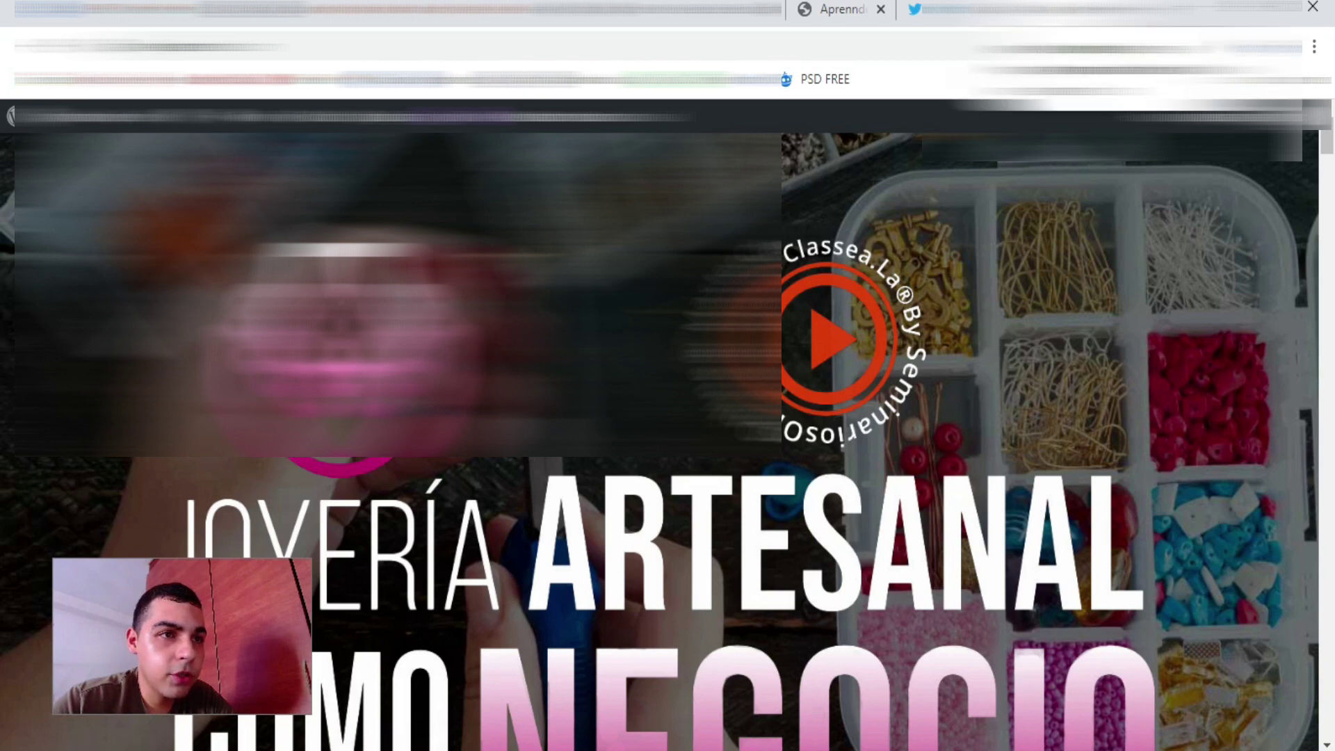
- Switch to the Google Docs iOS 14 checklist and review its items, highlighting Hotmart and the complete list
{"action": "key", "text": "ctrl+shift+Tab"}
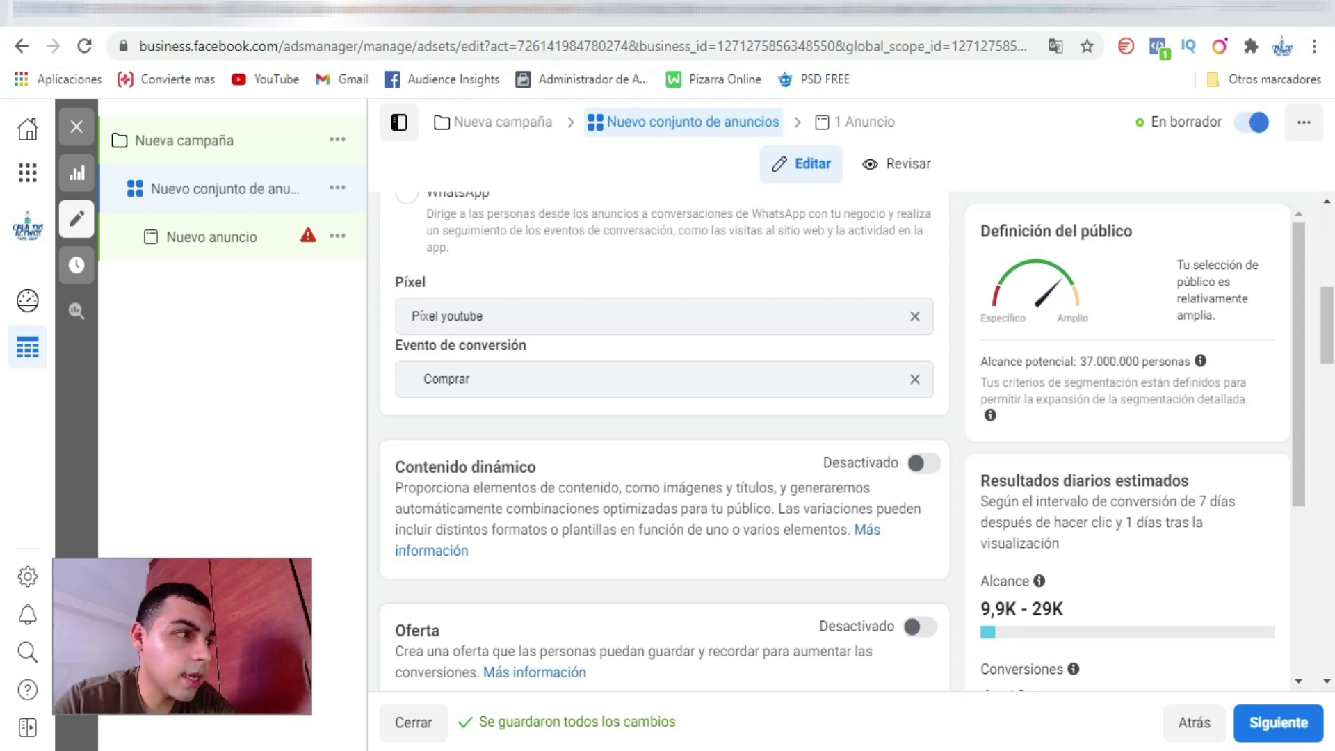
{"action": "left_click", "coordinate": [209, 13]}
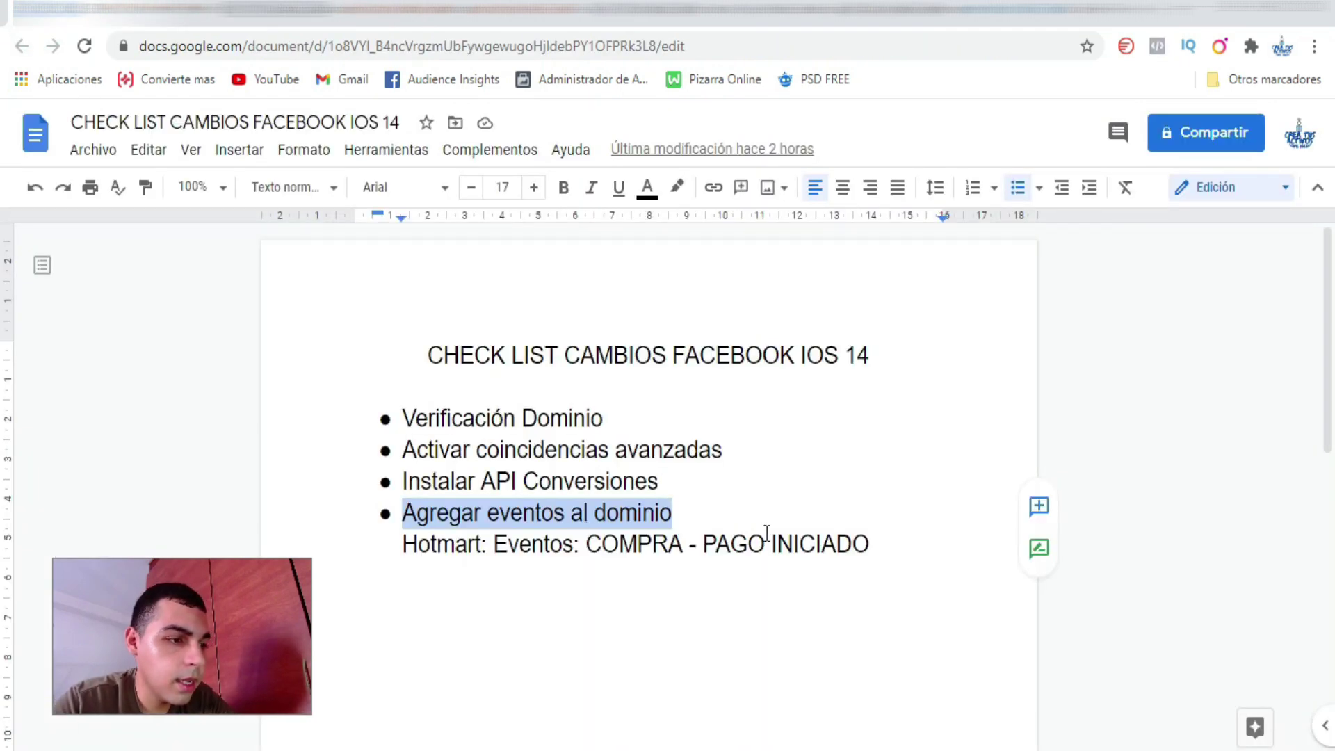
{"action": "left_click_drag", "start_coordinate": [405, 550], "coordinate": [481, 549]}
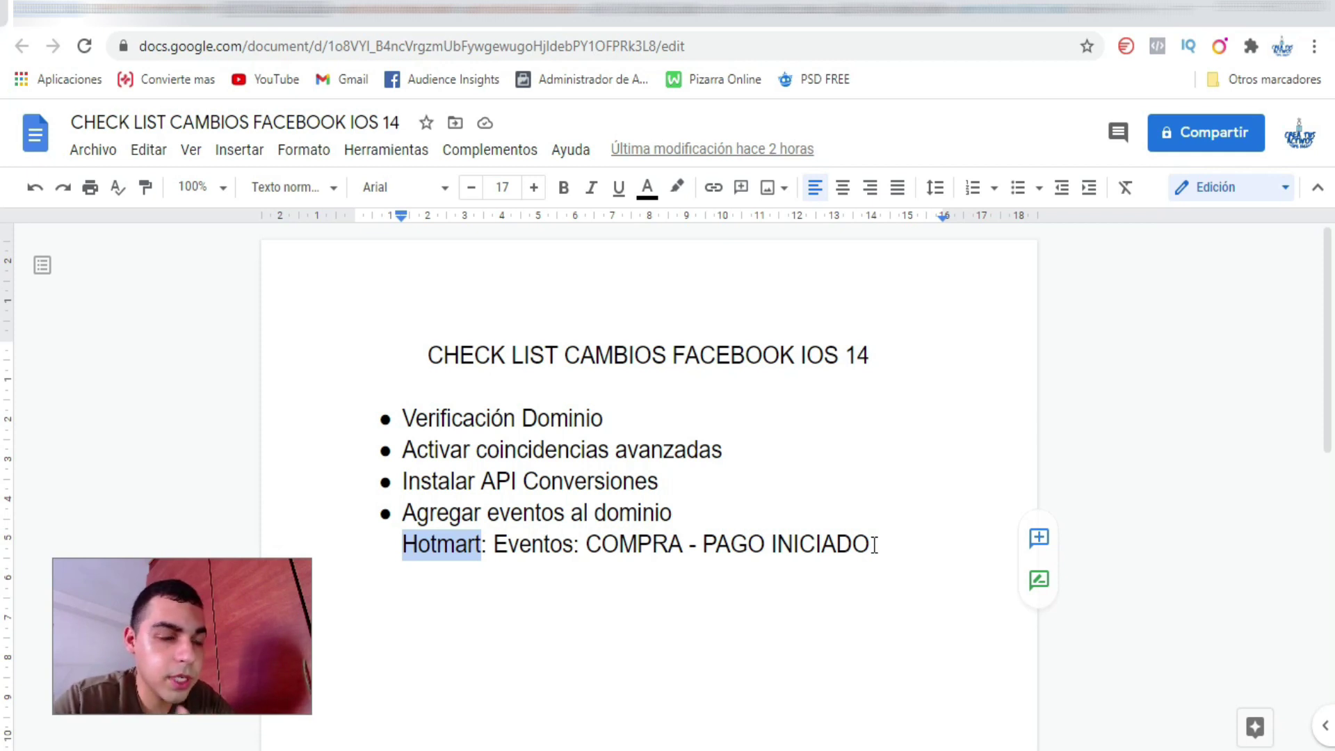
{"action": "left_click_drag", "start_coordinate": [874, 544], "coordinate": [398, 420]}
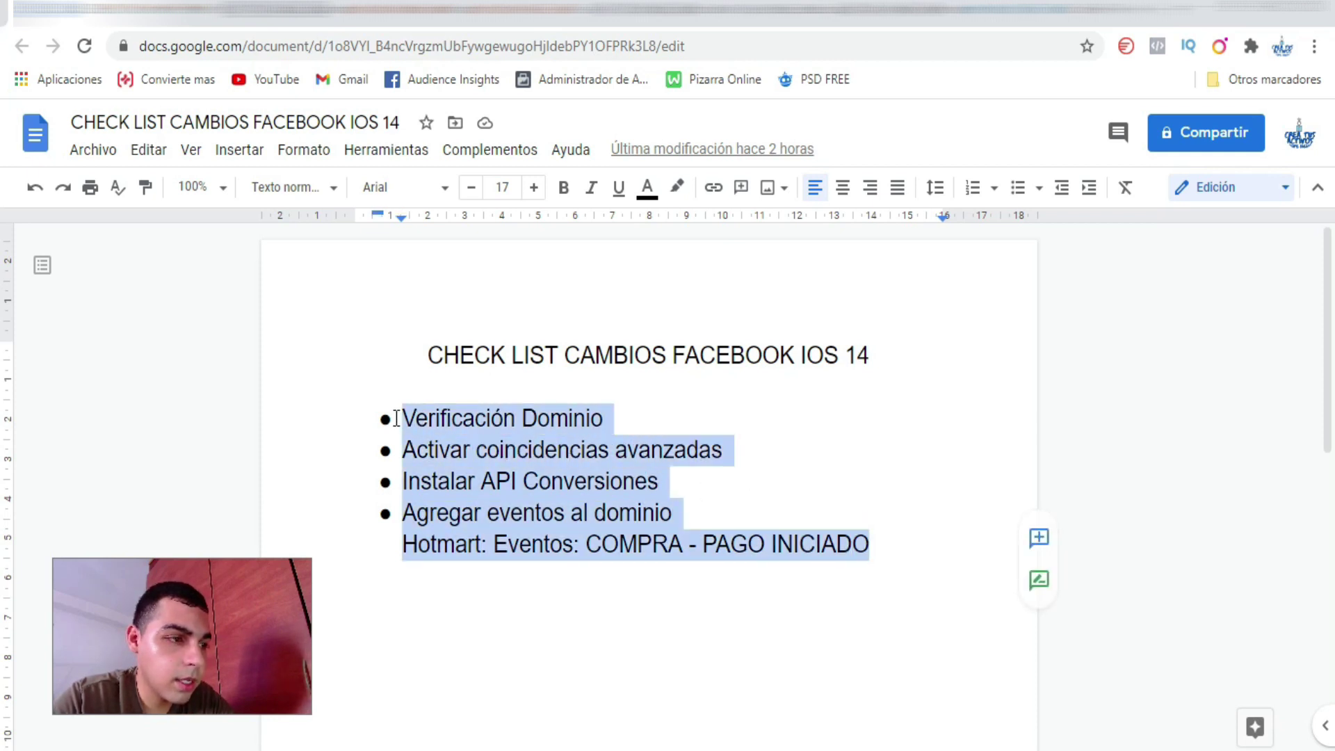